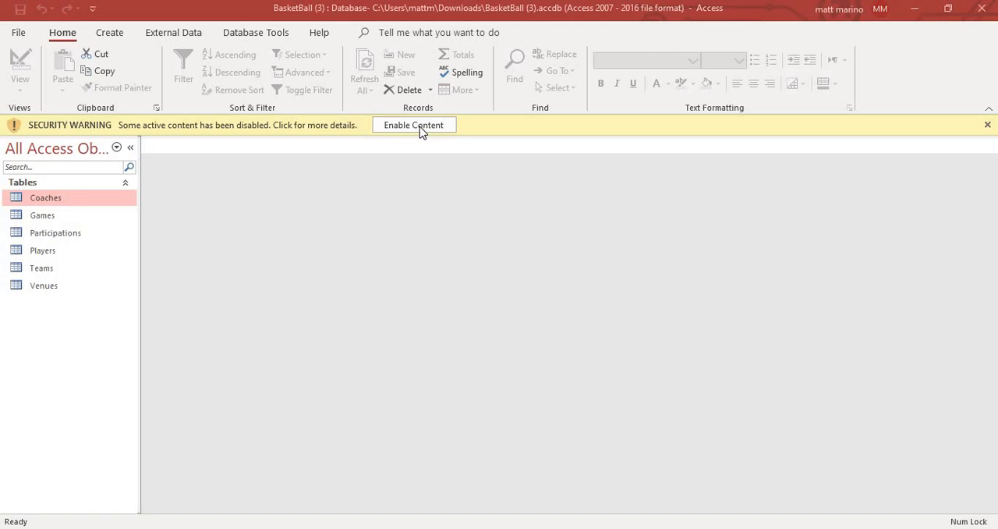
- Enable the database's disabled content and start a new query design containing the Participations and Players tables
click(419, 126)
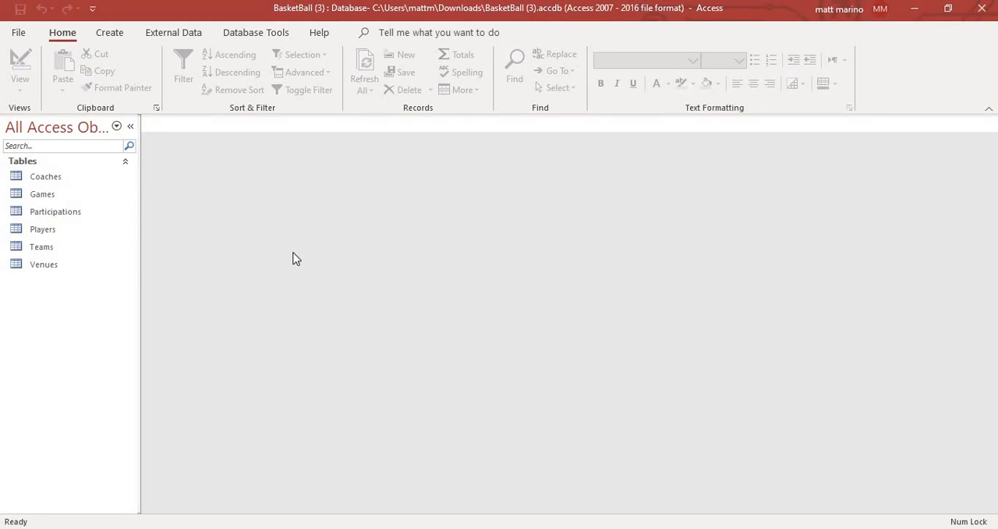
click(414, 225)
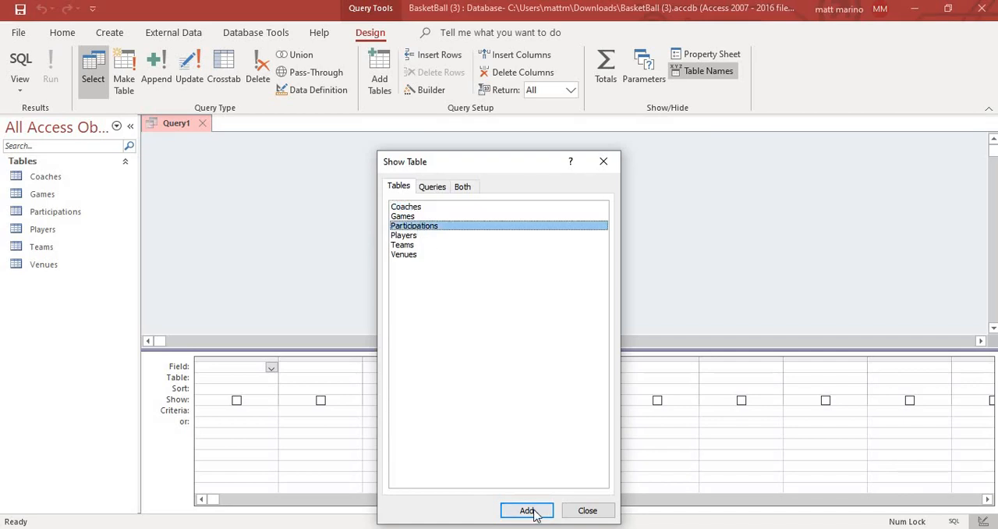
click(527, 510)
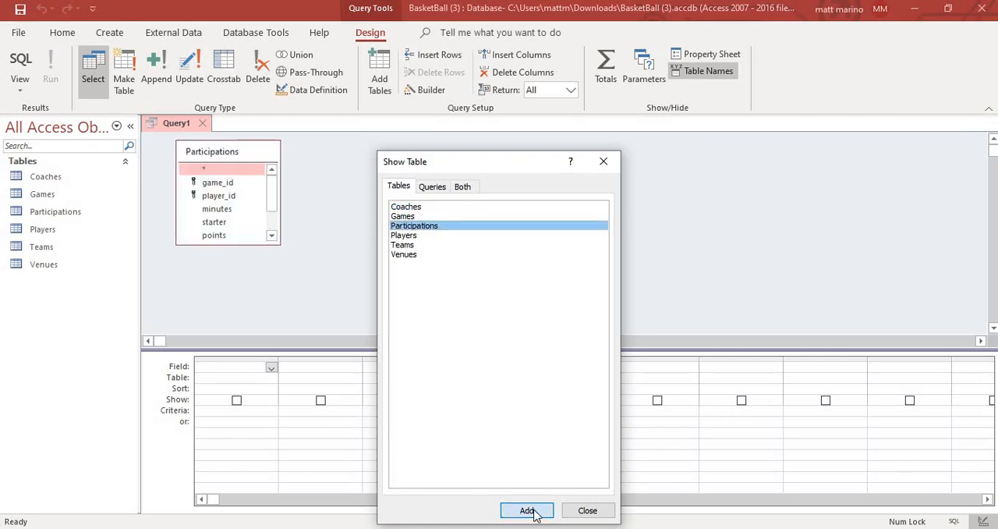
click(420, 235)
click(528, 510)
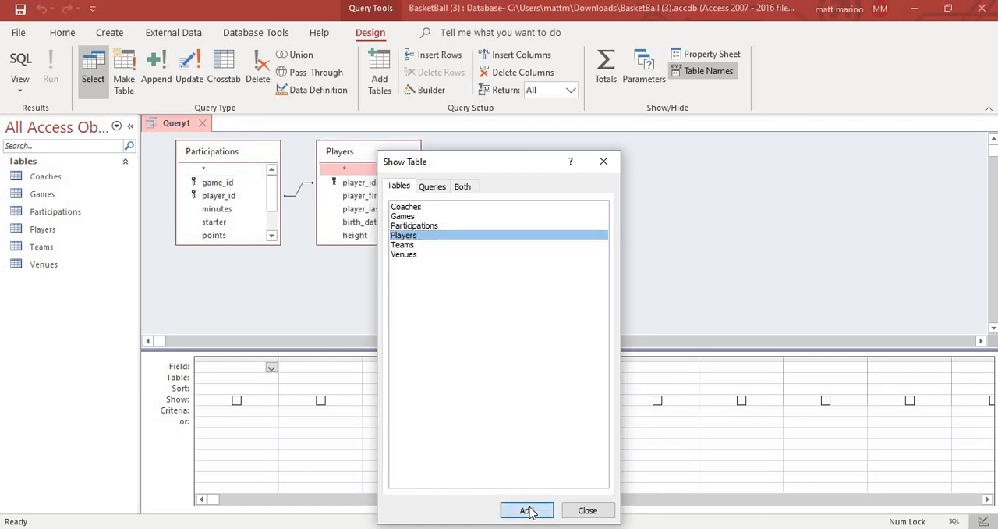
click(589, 511)
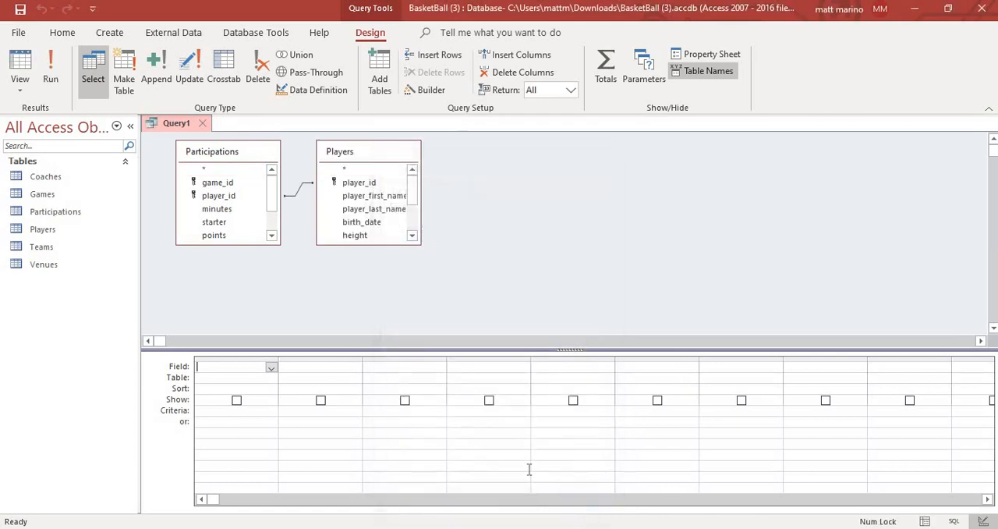
- Add player_id from Participations, the calculated field PlayerTotal: [points], and player_last_name from Players to the query
double_click(249, 196)
click(324, 367)
text(PlayerTotal)
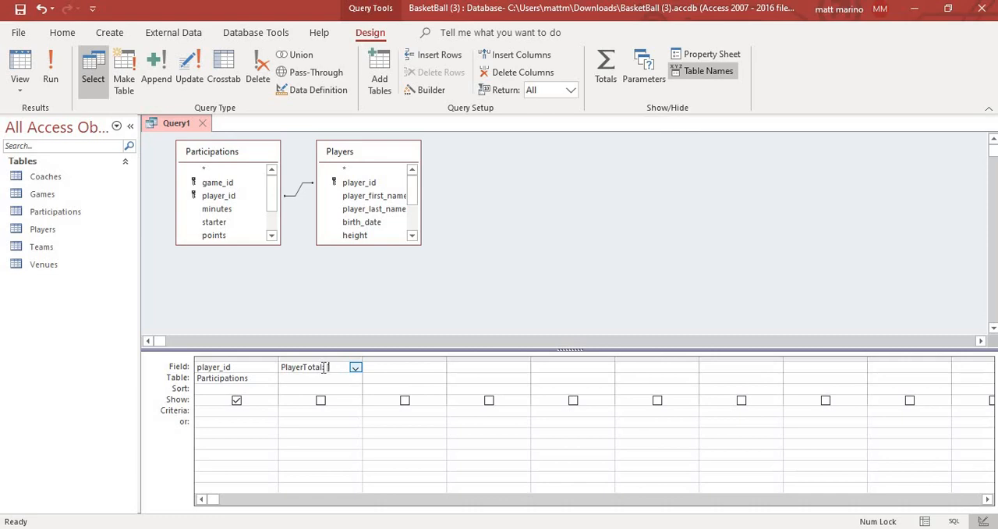
text(: [points])
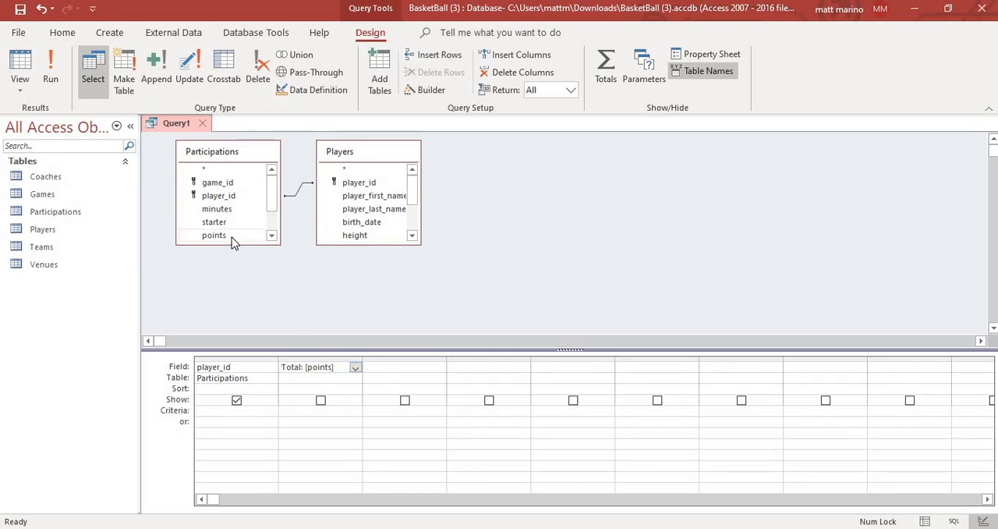
text(Player)
click(410, 366)
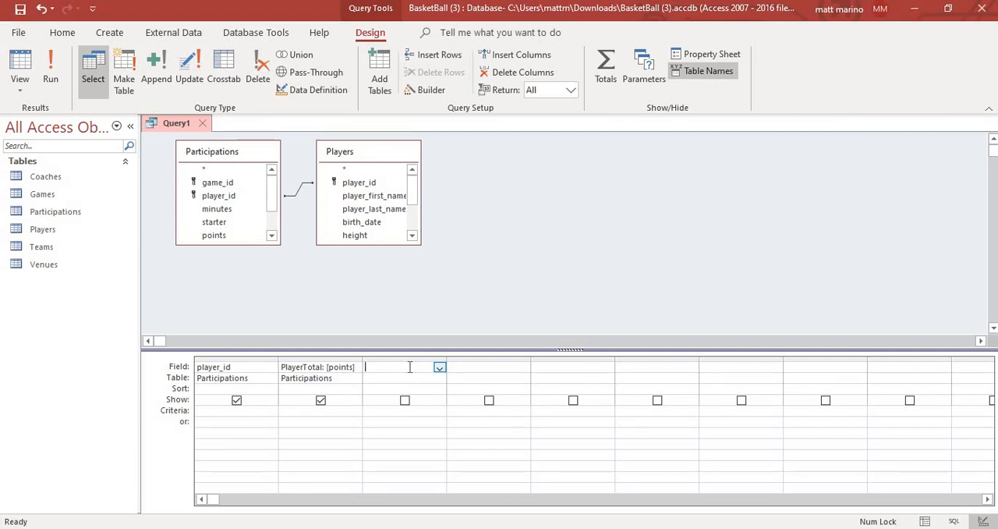
double_click(390, 210)
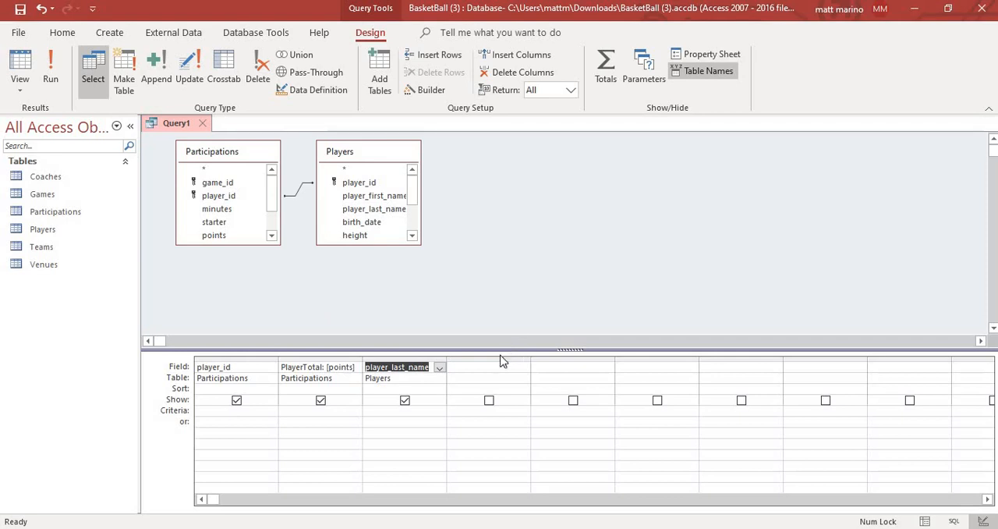
double_click(218, 196)
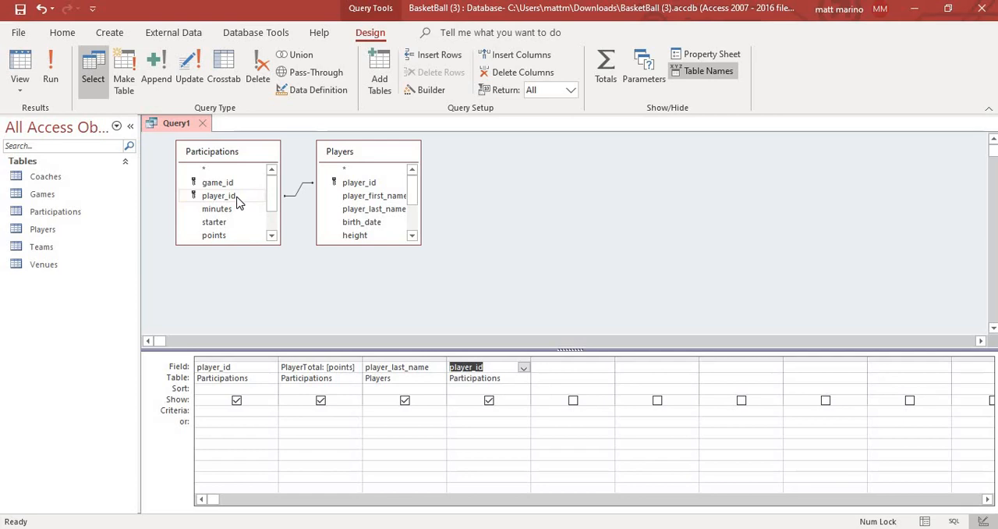
click(477, 360)
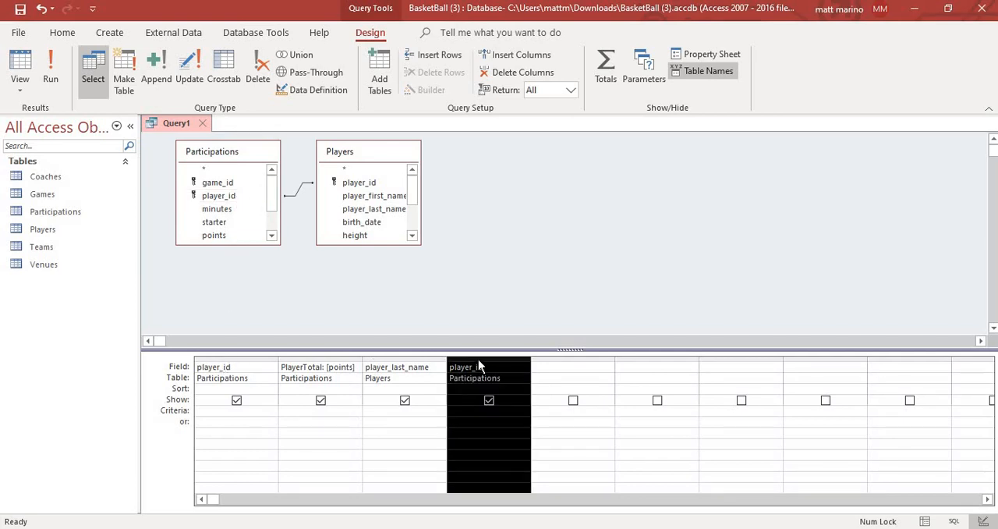
click(533, 78)
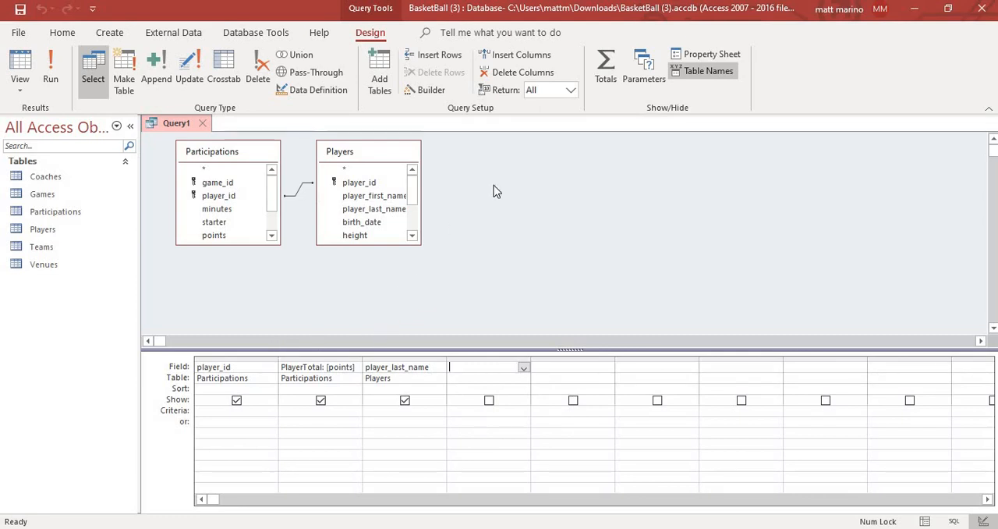
- Turn on totals for the query, set the PlayerTotal field to Sum, and run the query
click(605, 81)
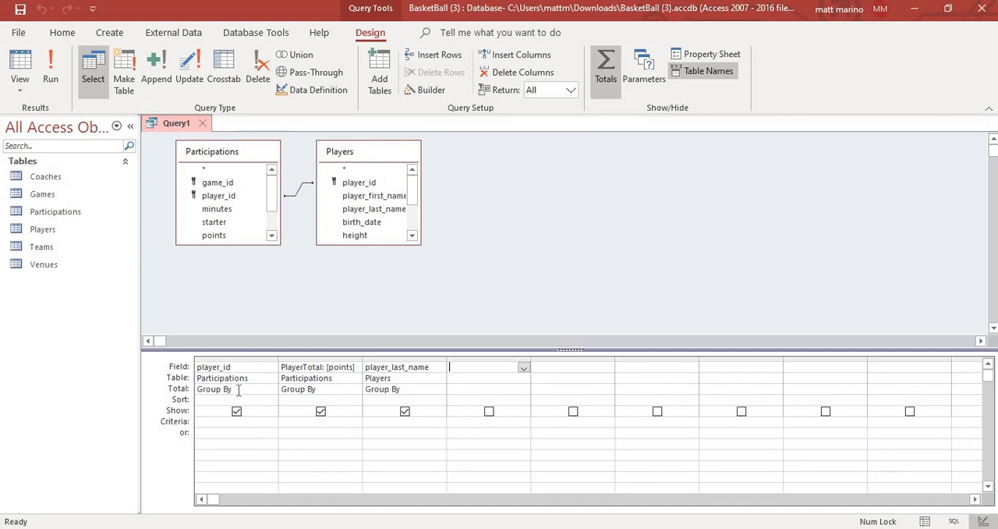
click(326, 390)
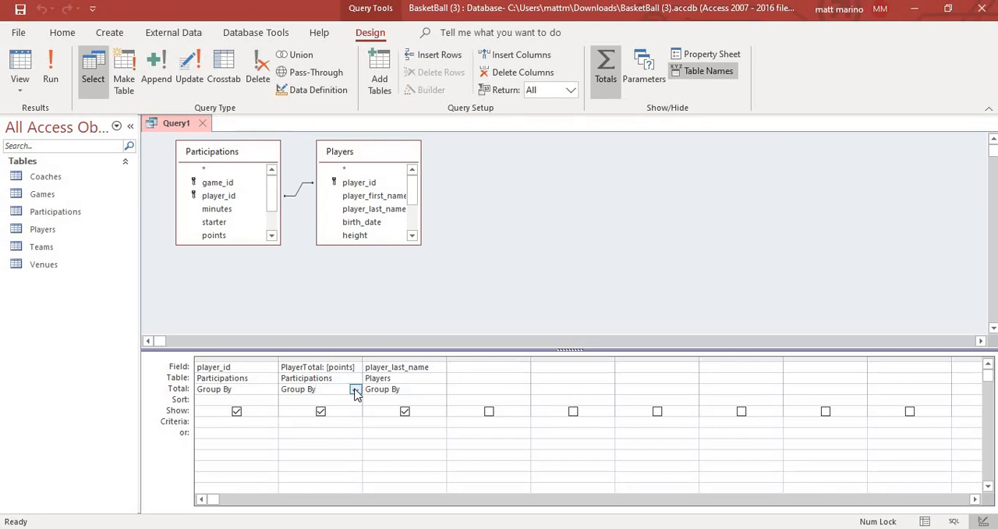
click(355, 390)
click(328, 410)
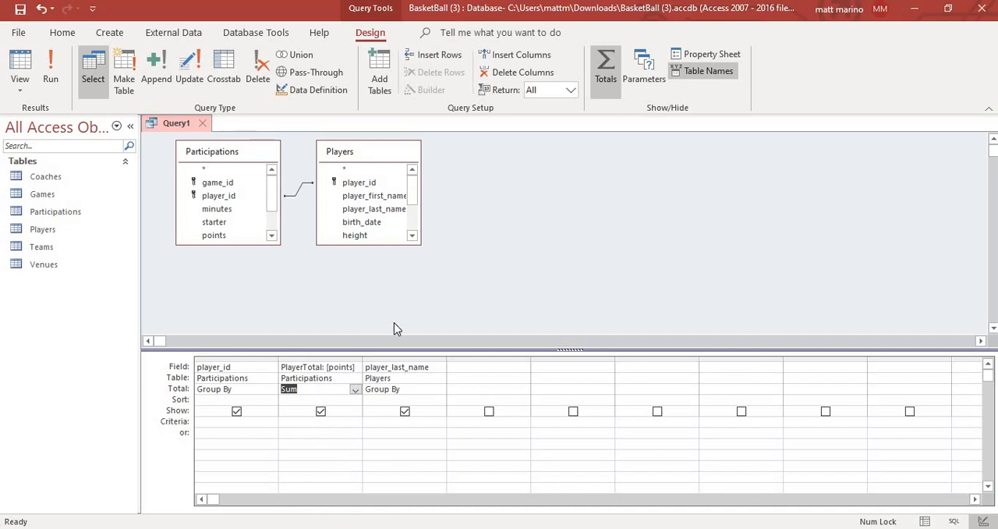
click(50, 71)
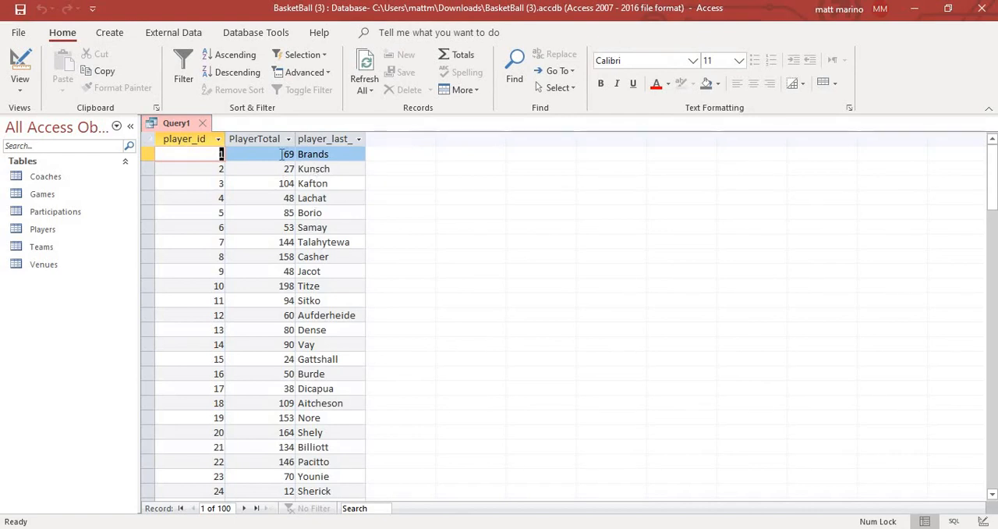
- Save the player totals query as HW7B-1
right_click(176, 127)
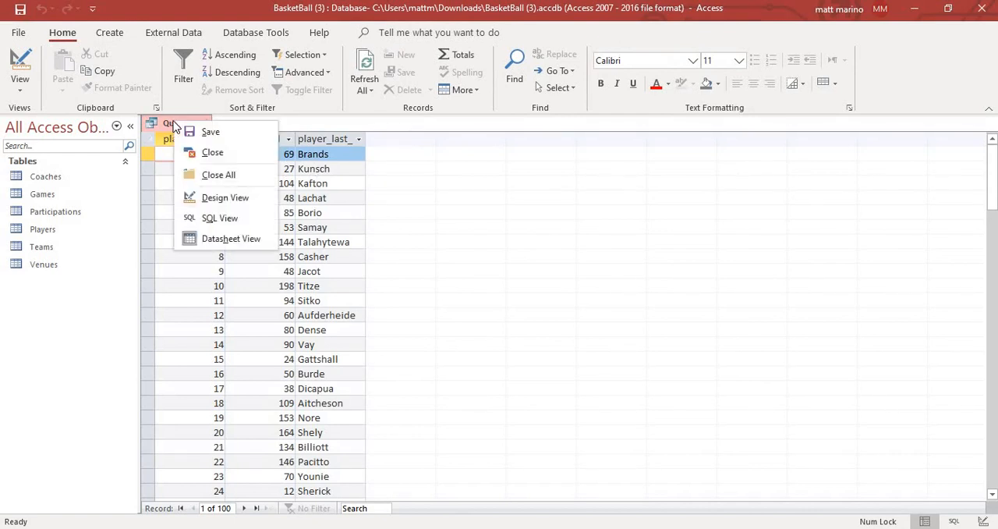
click(204, 137)
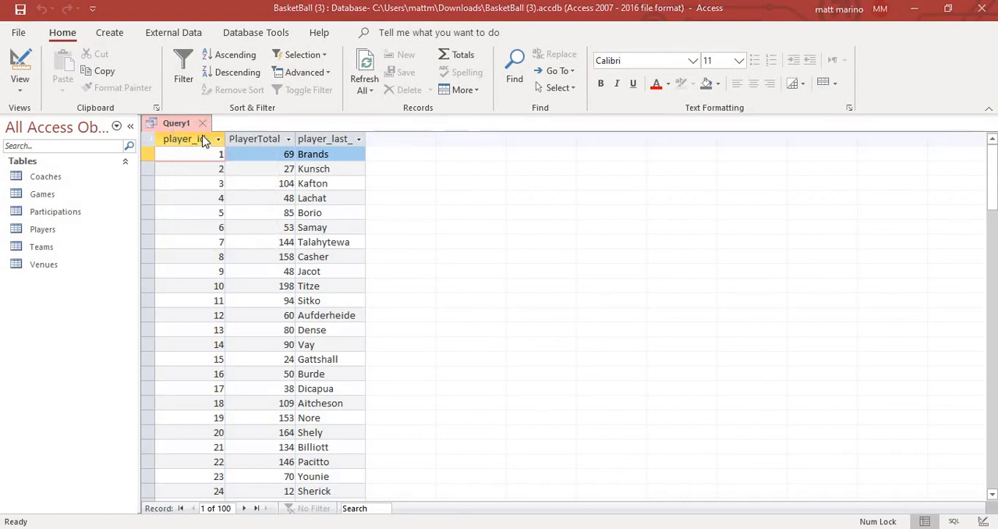
text(HW)
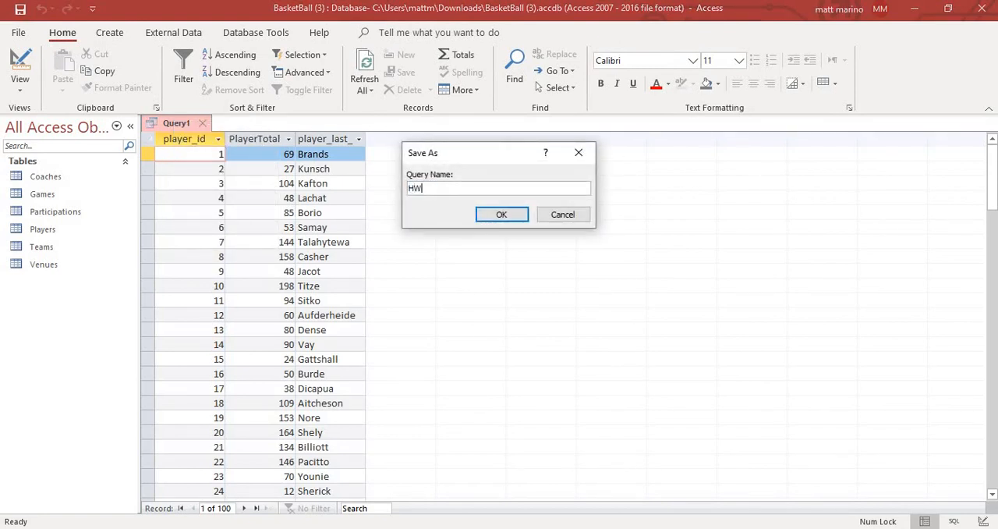
text(7B-1)
key(Return)
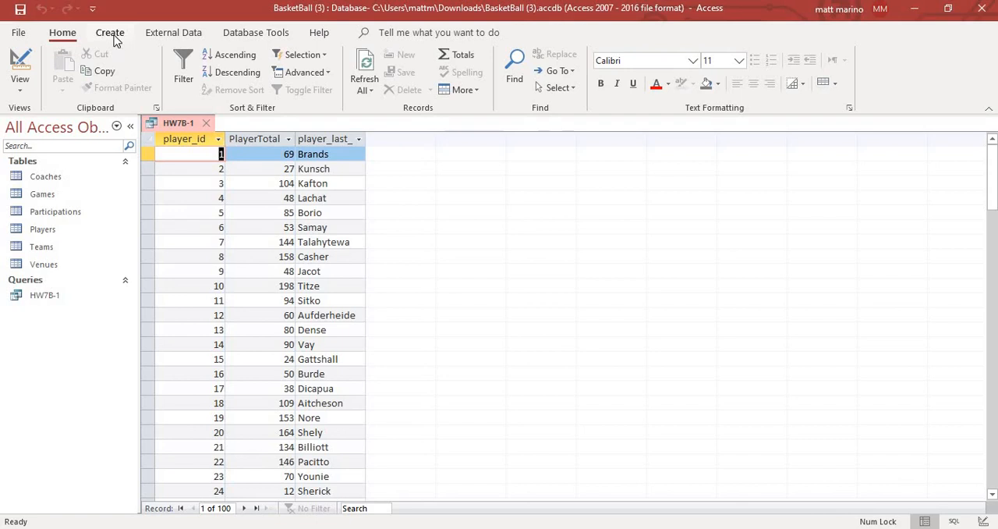
- Start another query design containing the Participations, Players and Teams tables
click(110, 32)
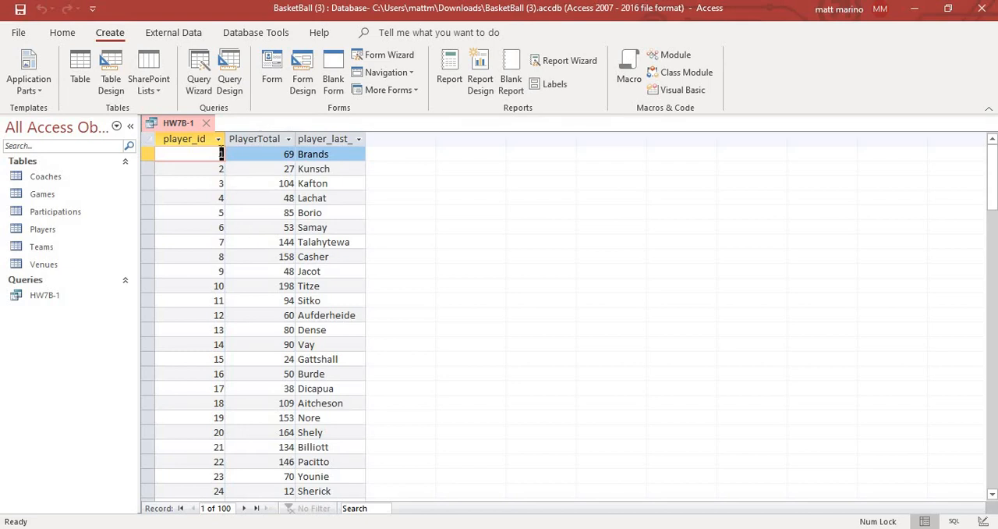
click(234, 84)
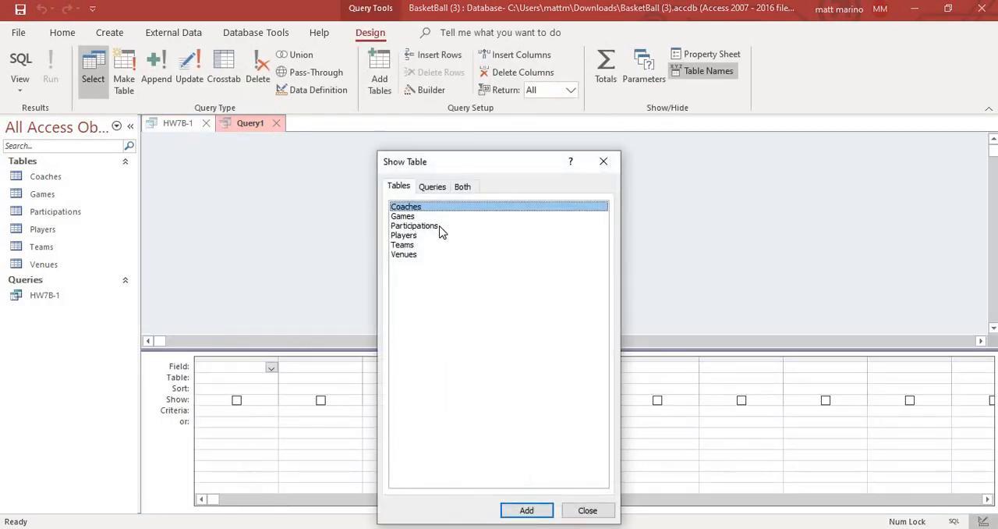
click(439, 227)
click(538, 509)
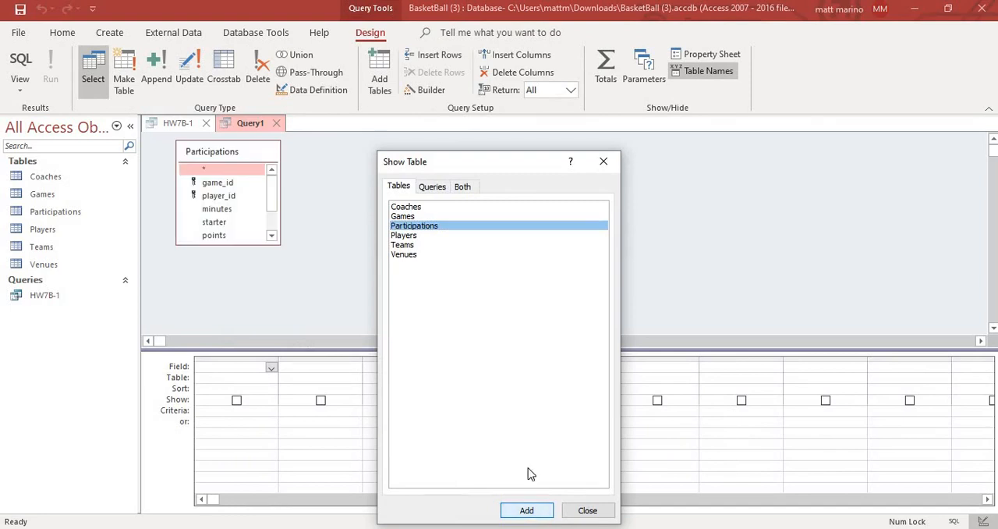
click(432, 236)
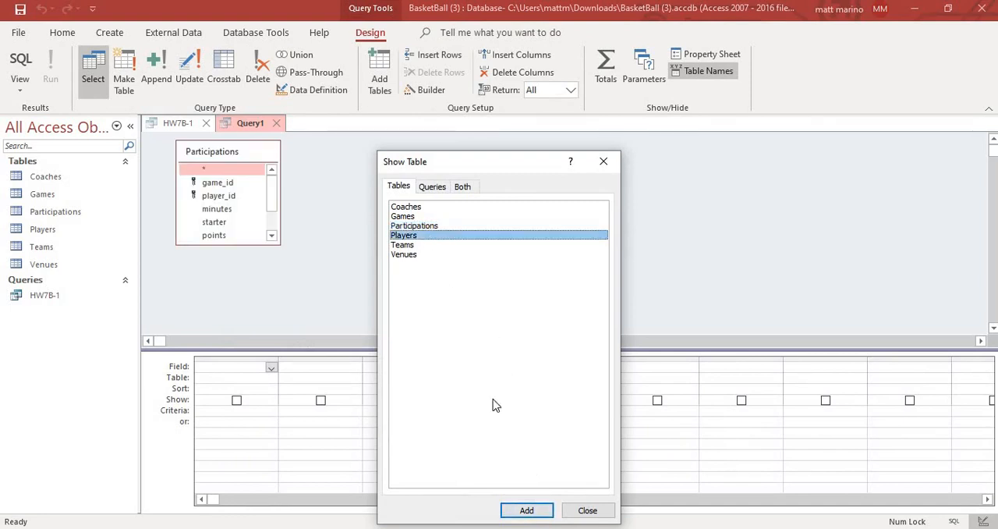
click(527, 510)
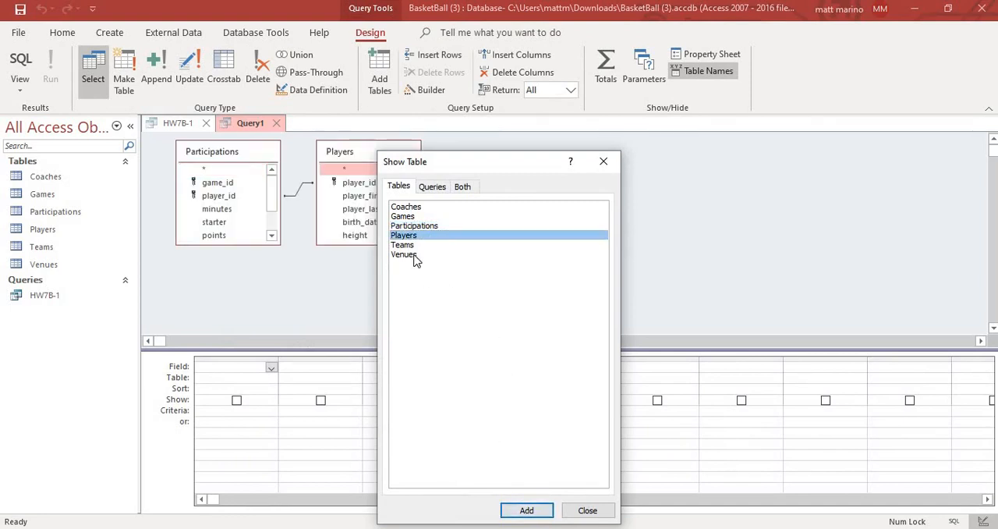
click(403, 245)
click(526, 510)
click(587, 510)
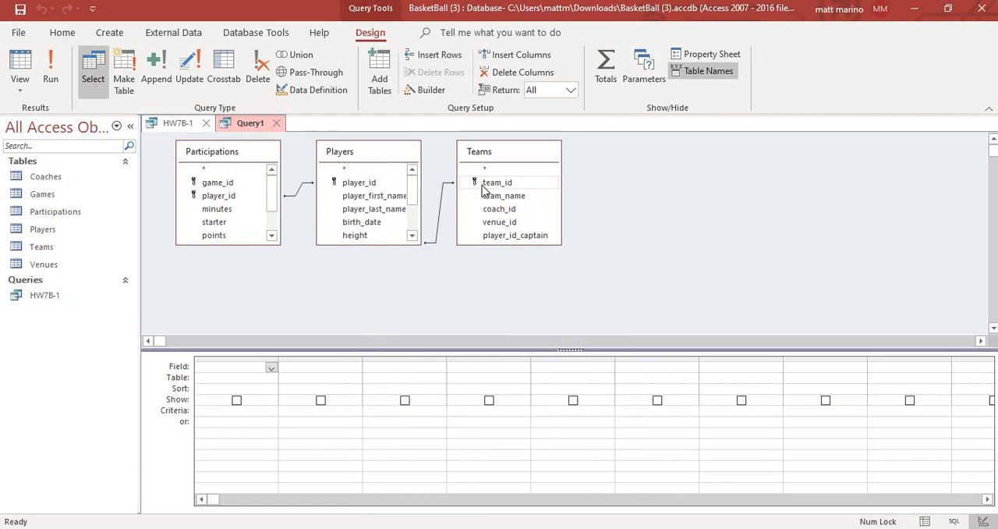
- Add team_id from Players, the calculated field TeamTotal: [points], and team_name from Teams to the query
drag(412, 179, 414, 206)
double_click(383, 197)
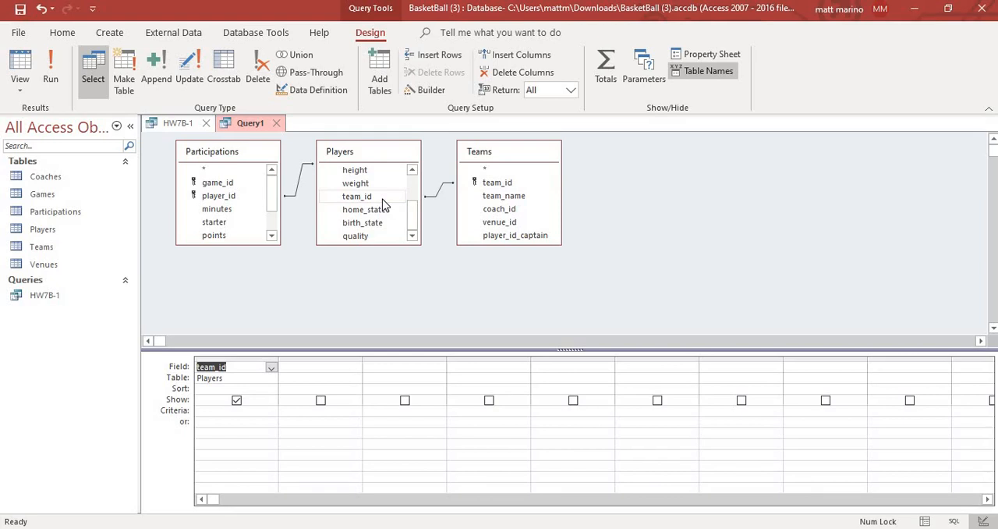
click(296, 367)
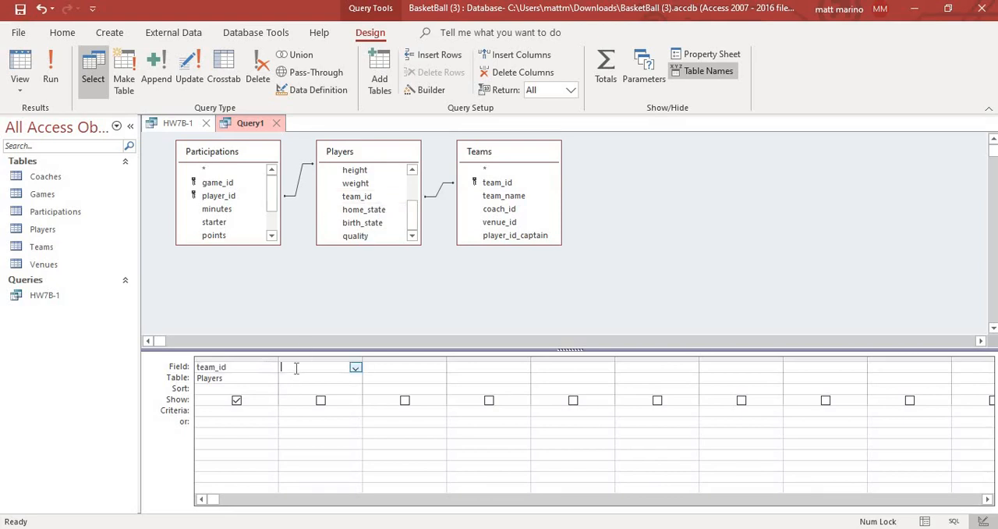
text(Te)
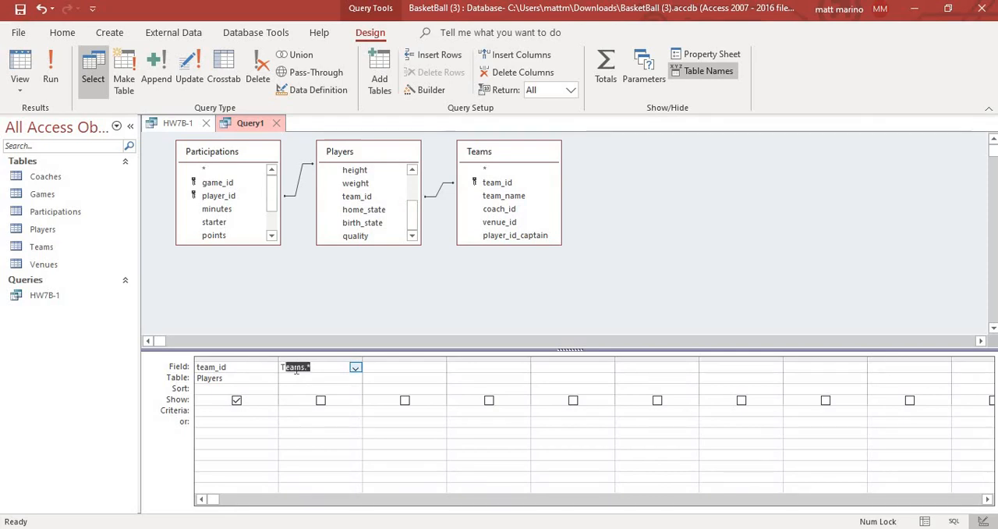
text(amTotal: [poi)
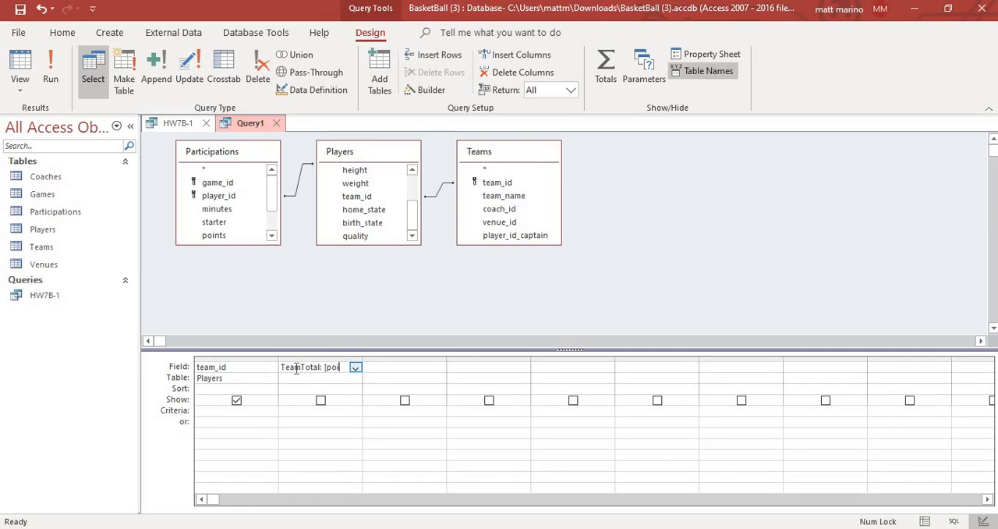
text(nts])
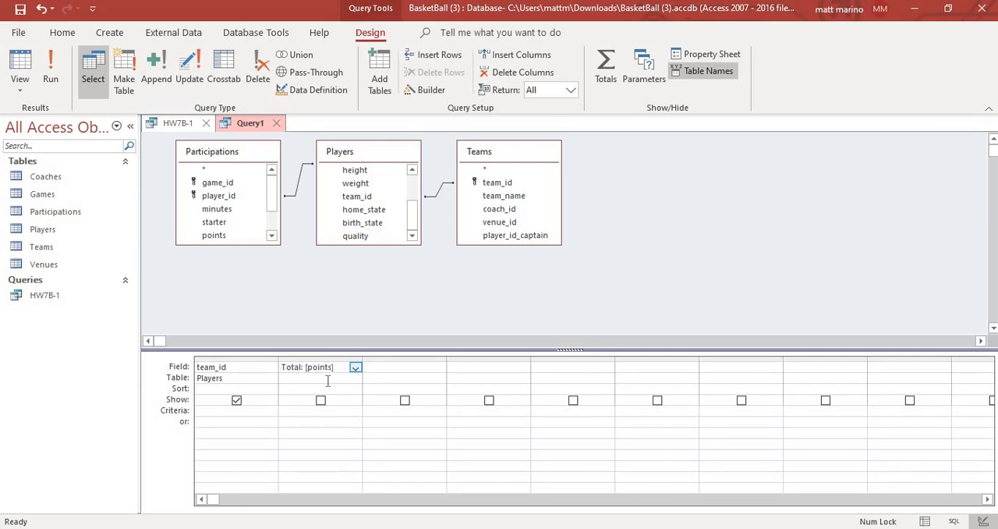
double_click(514, 198)
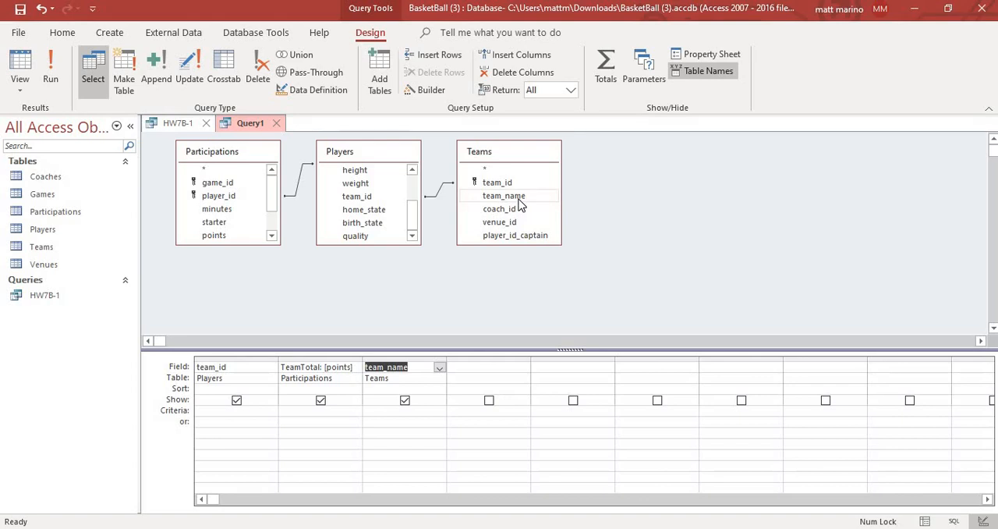
- Turn on totals for the team query, set TeamTotal to Sum, and run the query
click(606, 69)
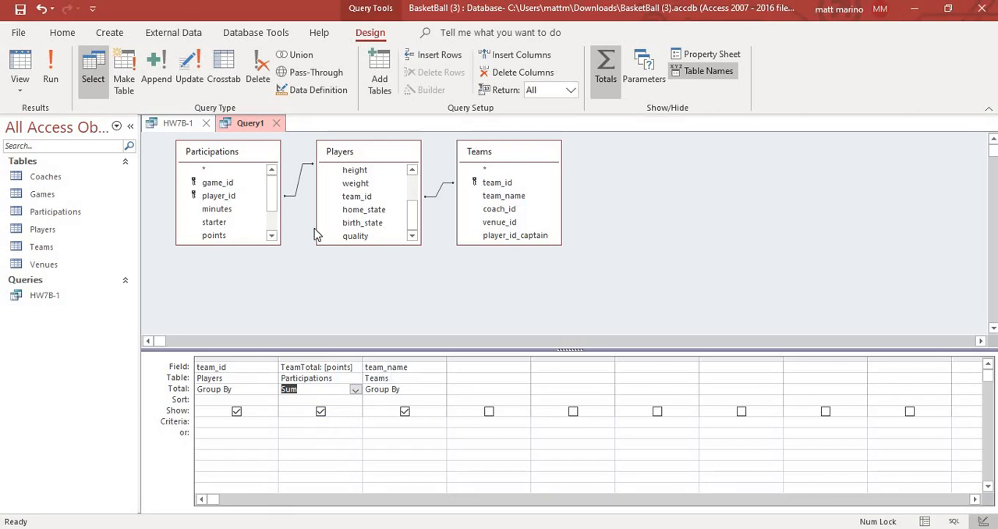
click(57, 81)
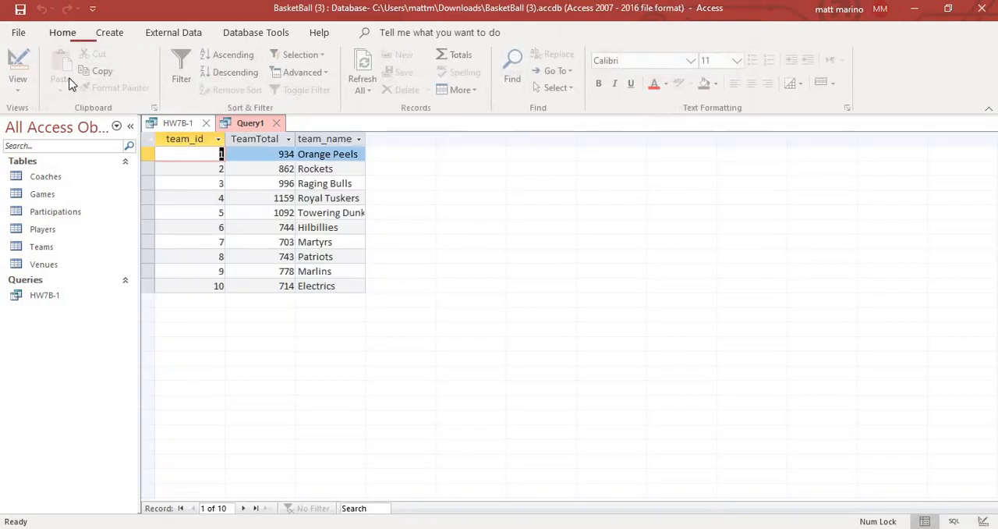
- Save the team totals query as HW7B-2
key(ctrl+s)
text(HW)
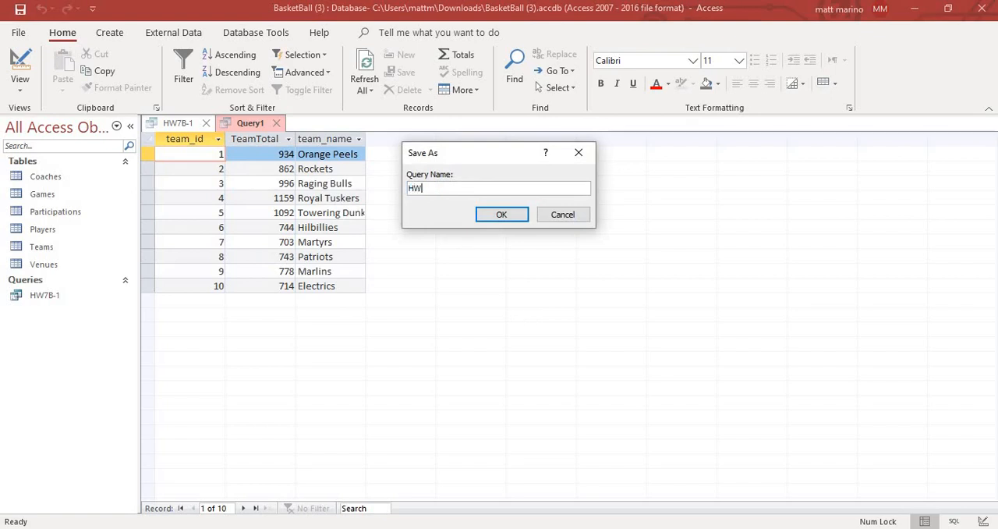
text(7B-2)
click(514, 223)
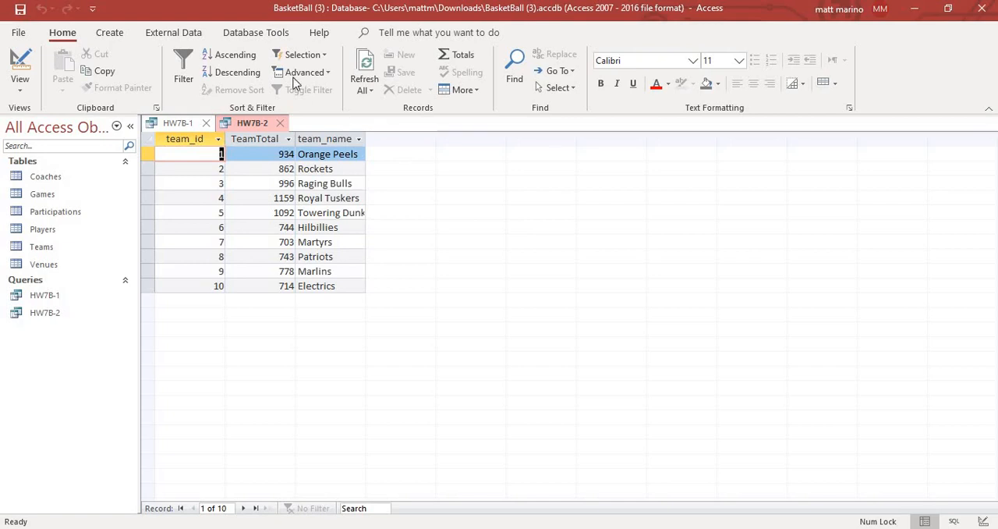
- Add the Players table and the HW7B-2 query to the database's relationships layout
click(273, 31)
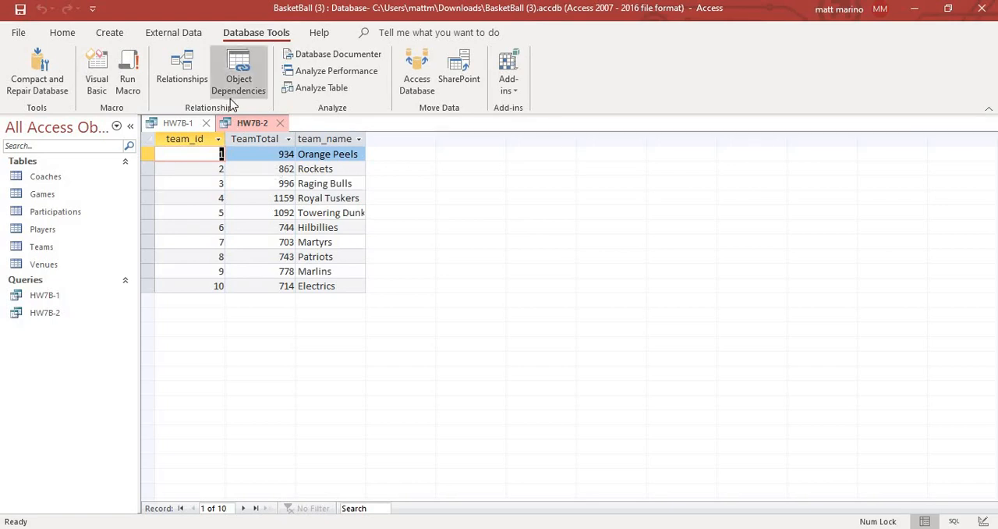
click(182, 86)
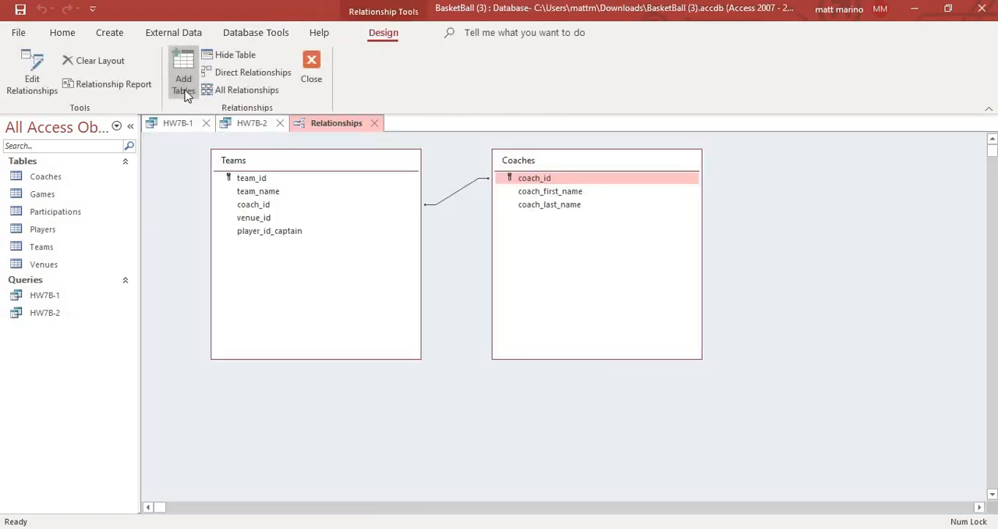
click(182, 80)
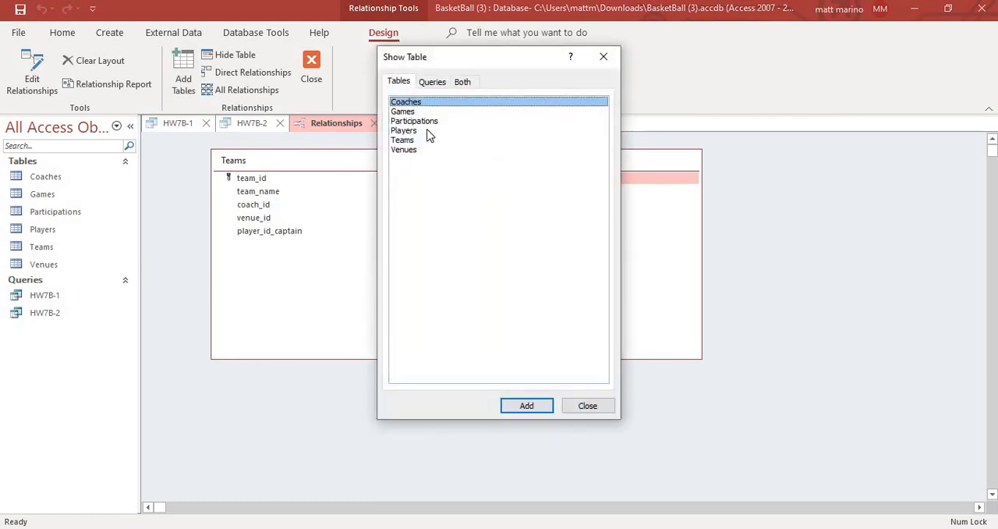
click(427, 131)
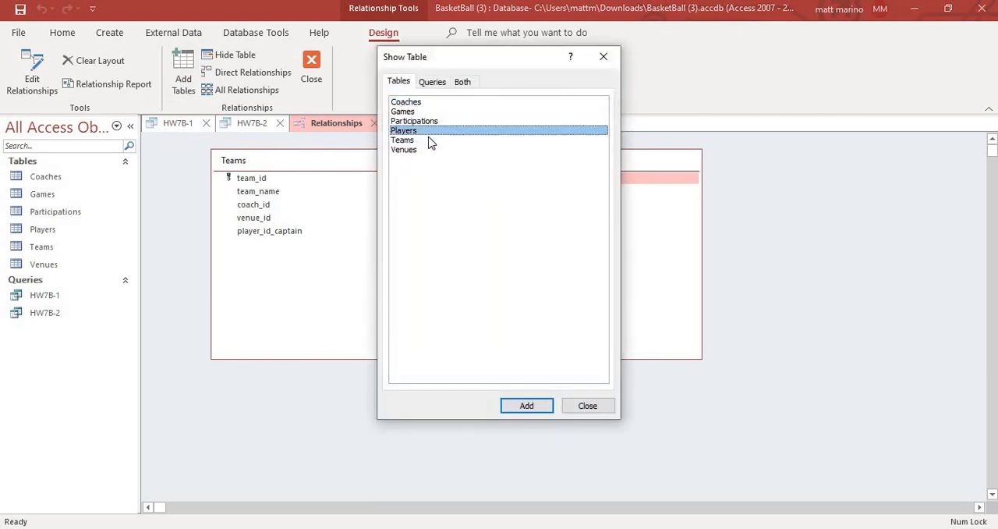
click(527, 405)
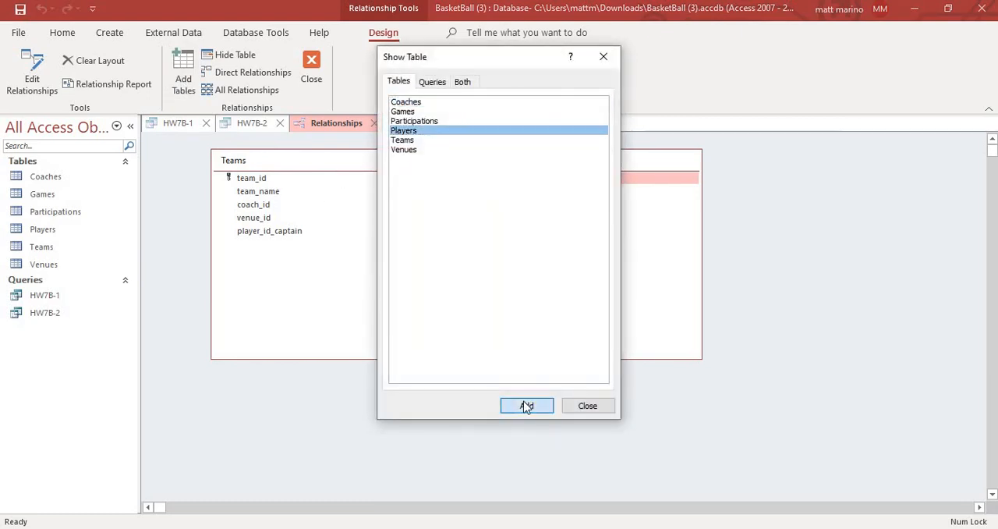
click(431, 82)
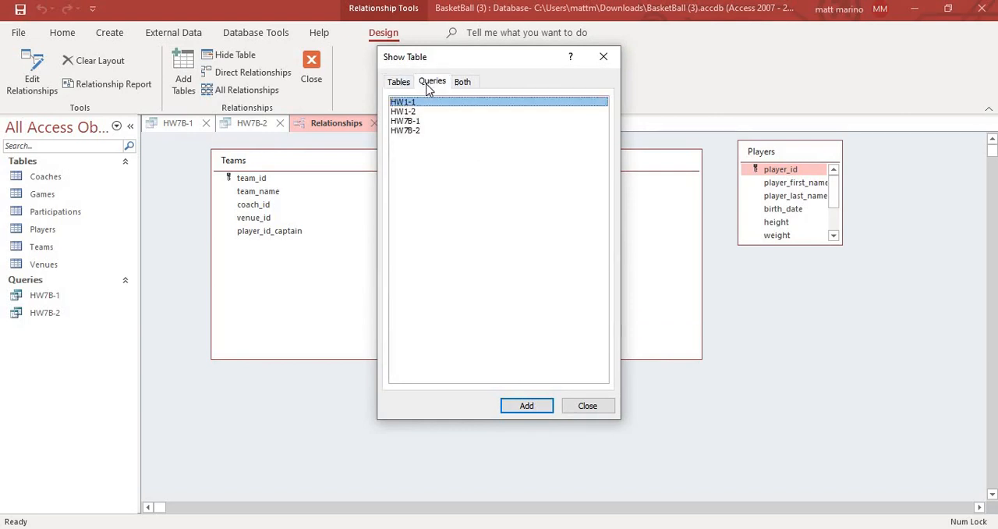
click(413, 130)
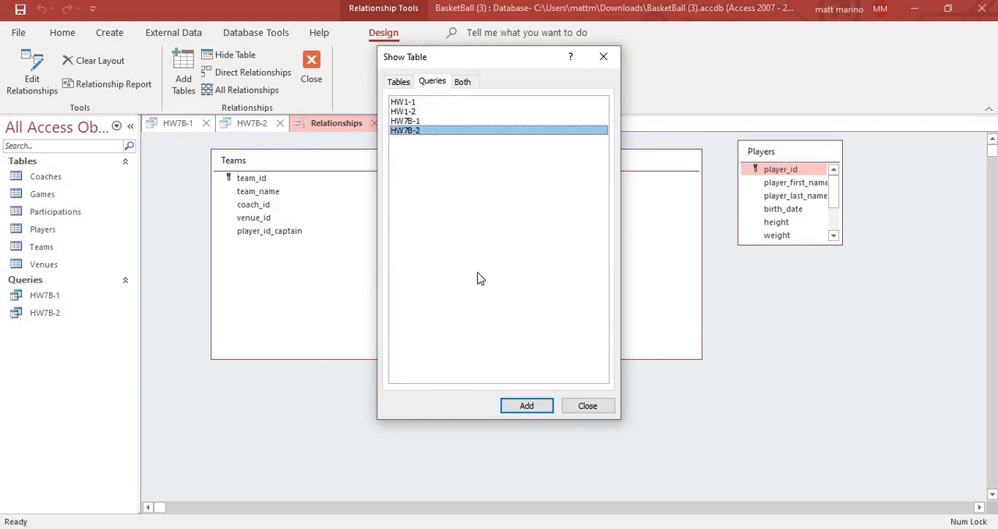
click(528, 406)
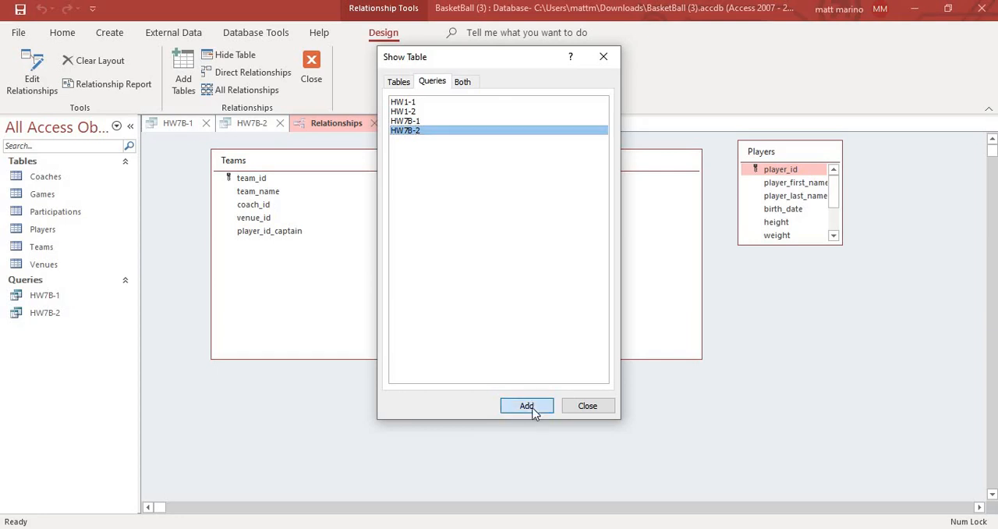
click(589, 407)
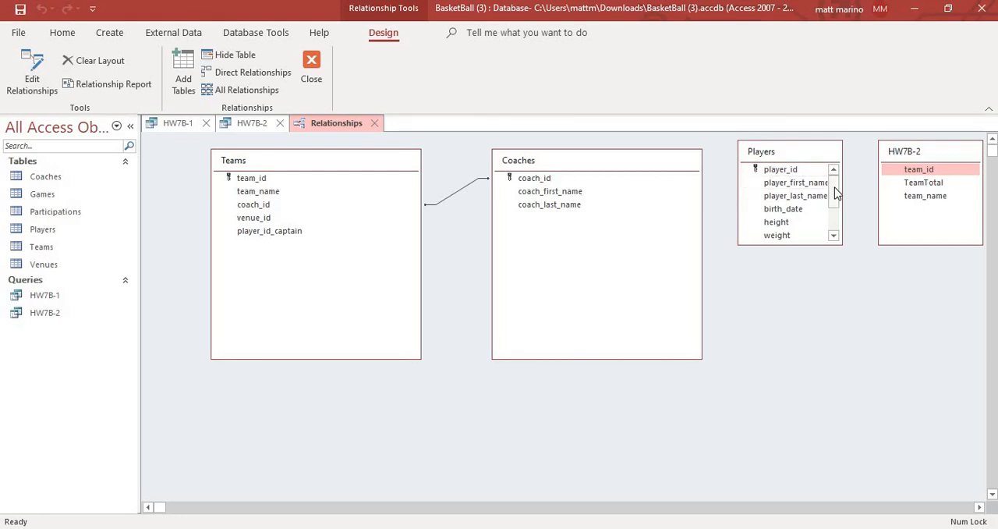
- Create a relationship between team_id in Players and team_id in HW7B-2, and close the relationships layout with its changes saved
drag(835, 193, 910, 170)
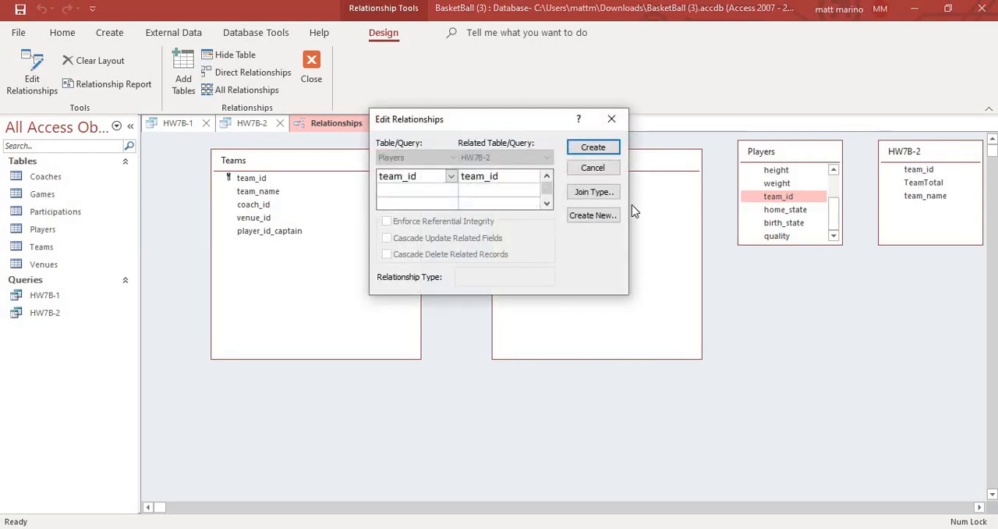
click(604, 150)
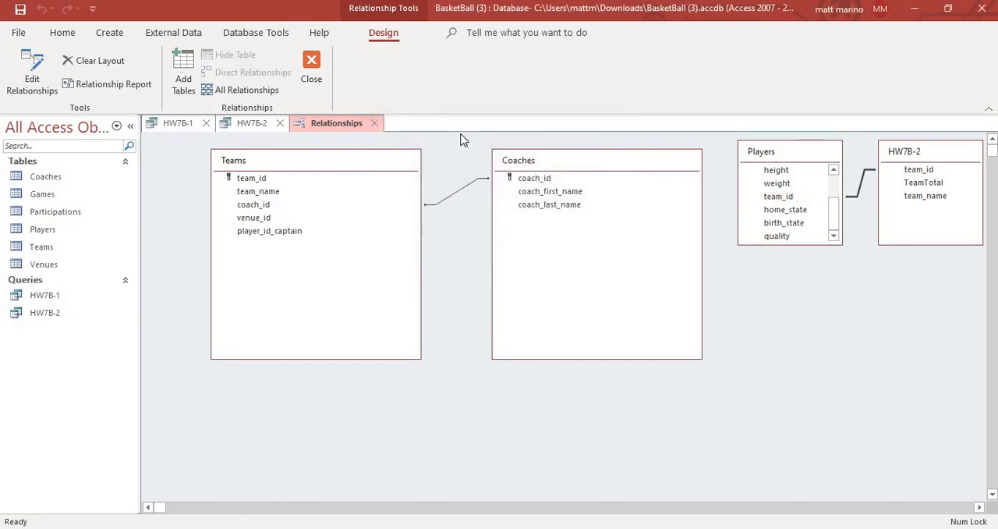
click(375, 124)
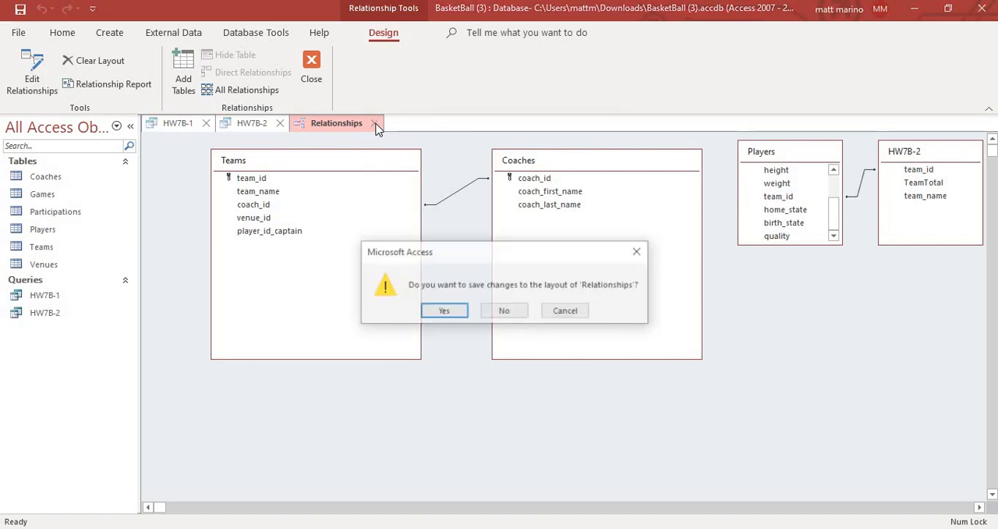
click(450, 314)
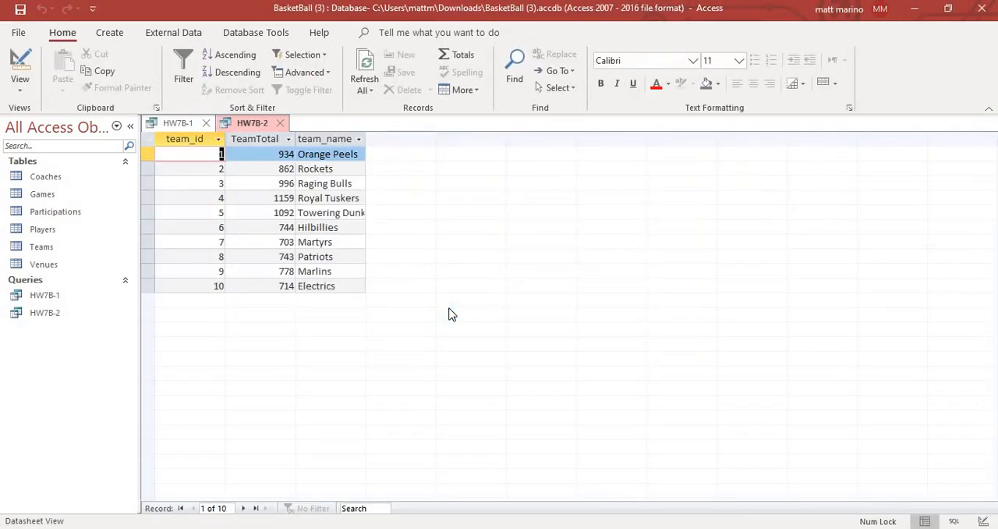
- Start a new query design containing the Players table and the HW7B-2 query
click(123, 35)
click(234, 87)
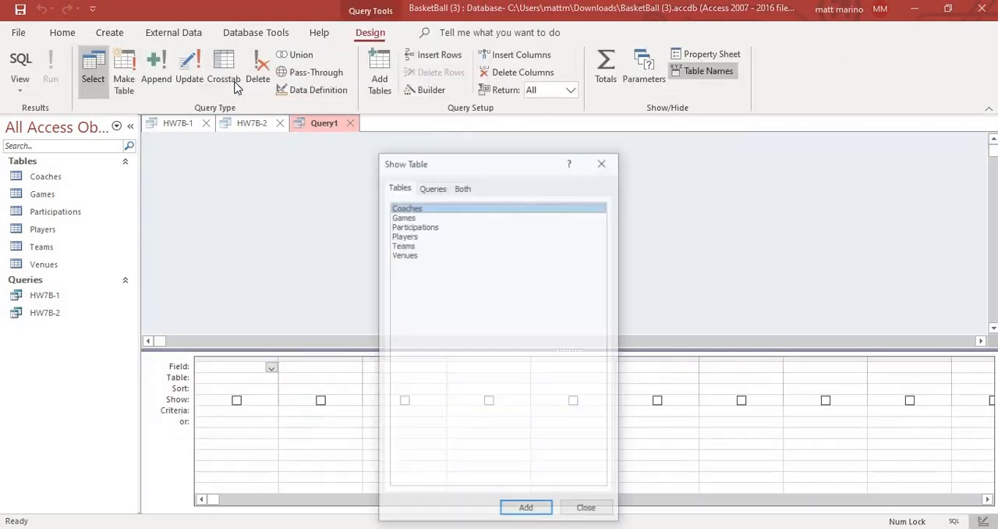
click(443, 237)
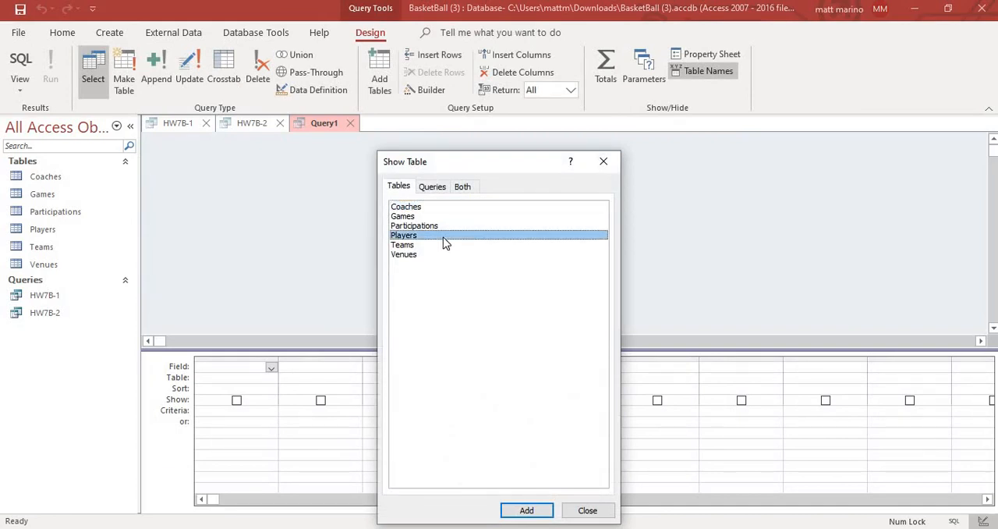
click(534, 511)
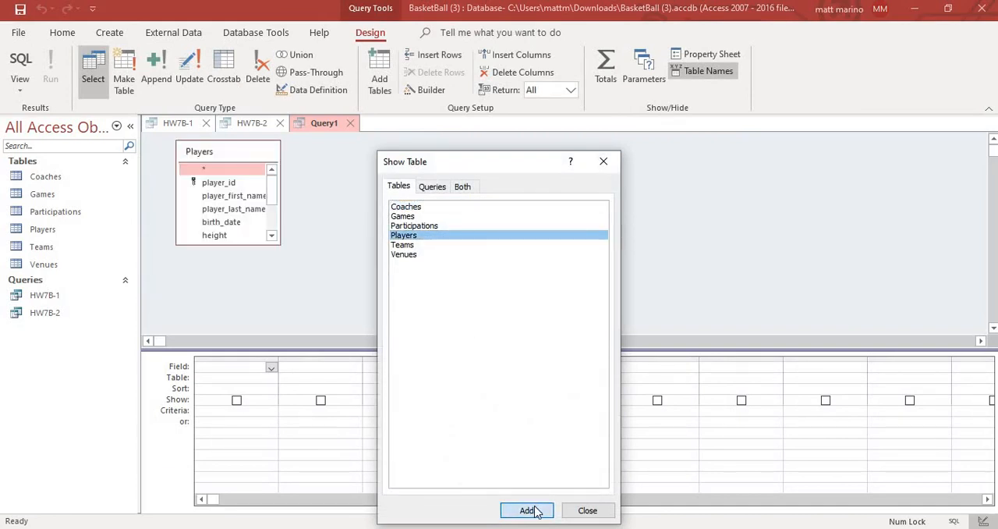
click(433, 187)
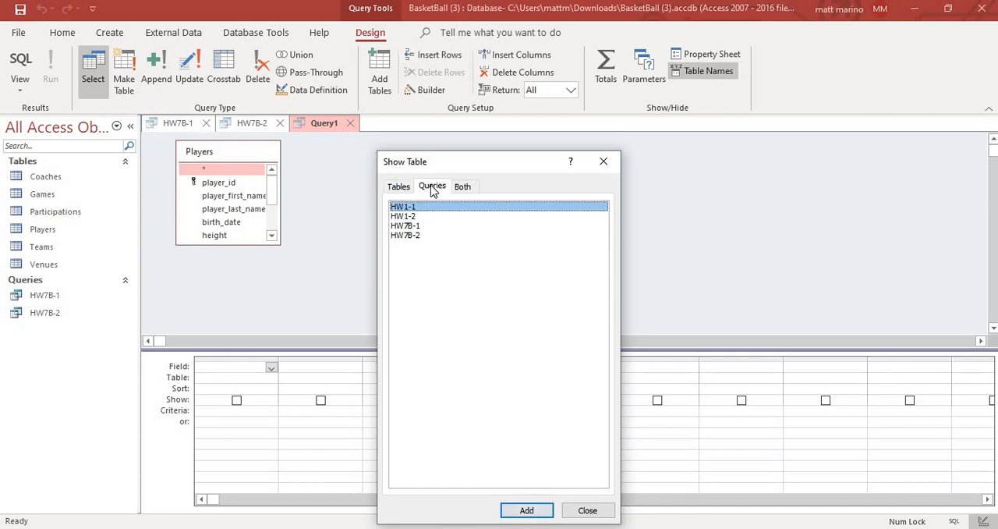
click(423, 235)
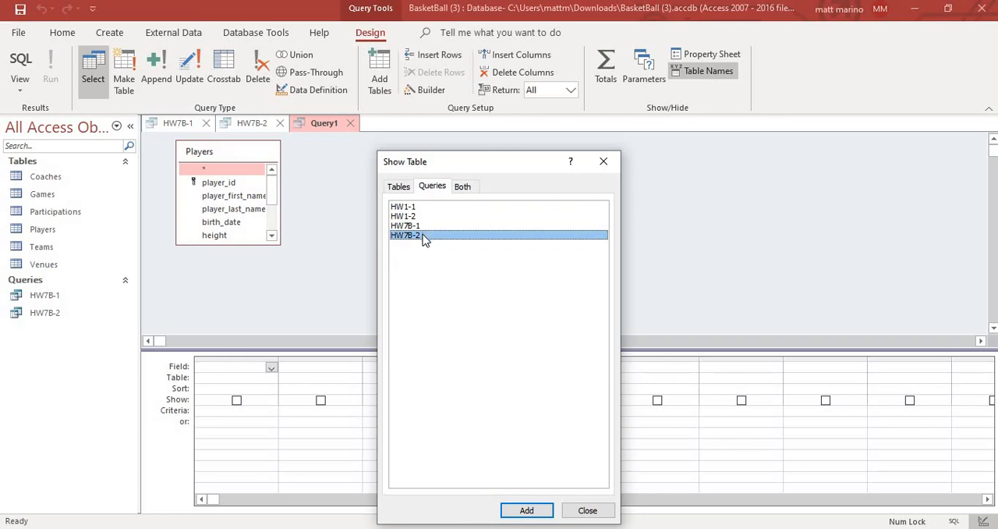
click(528, 510)
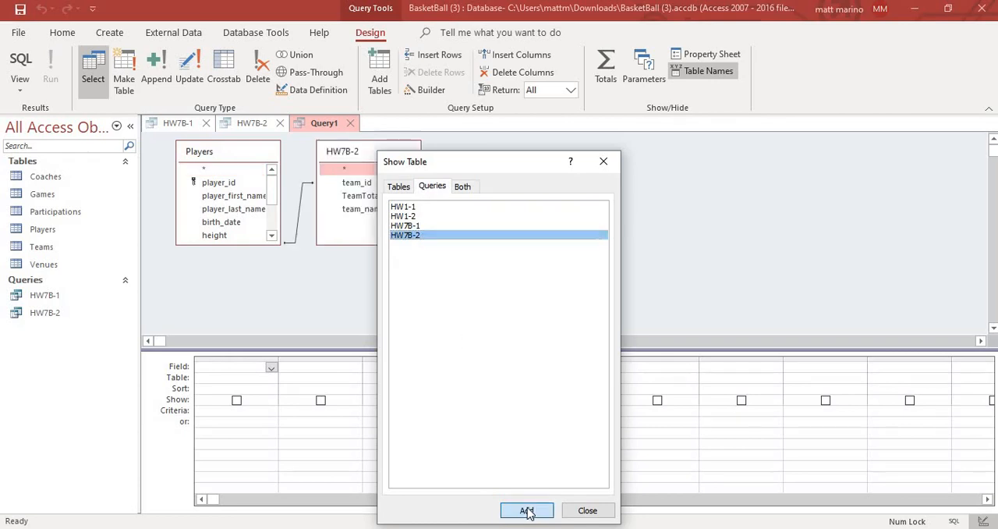
click(588, 511)
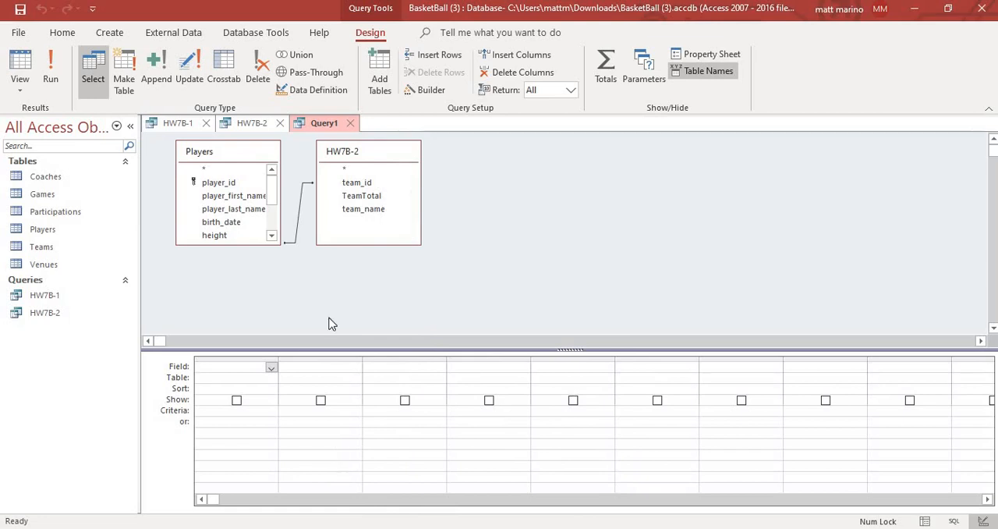
- Add player_id and player_last_name from Players and TeamTotal from HW7B-2 to the query, and run it
double_click(245, 186)
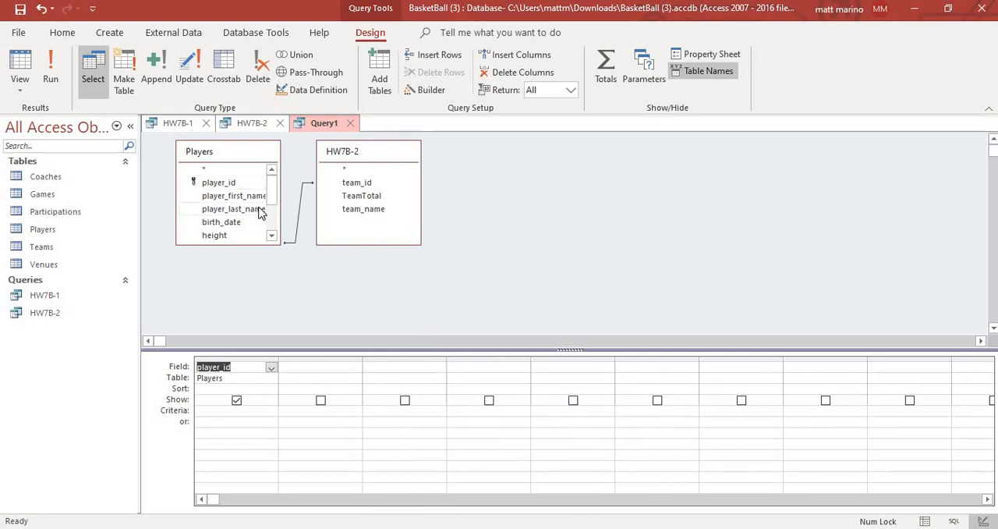
double_click(261, 209)
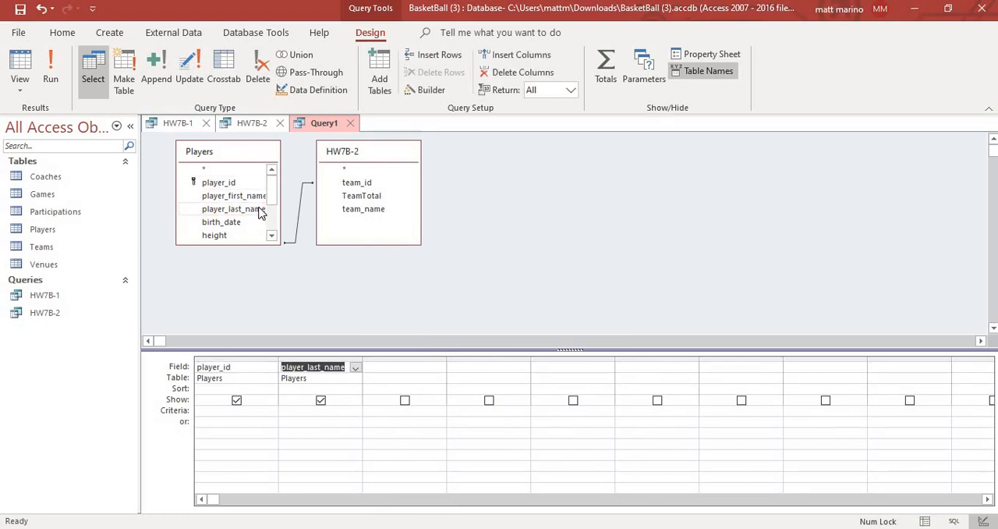
double_click(367, 197)
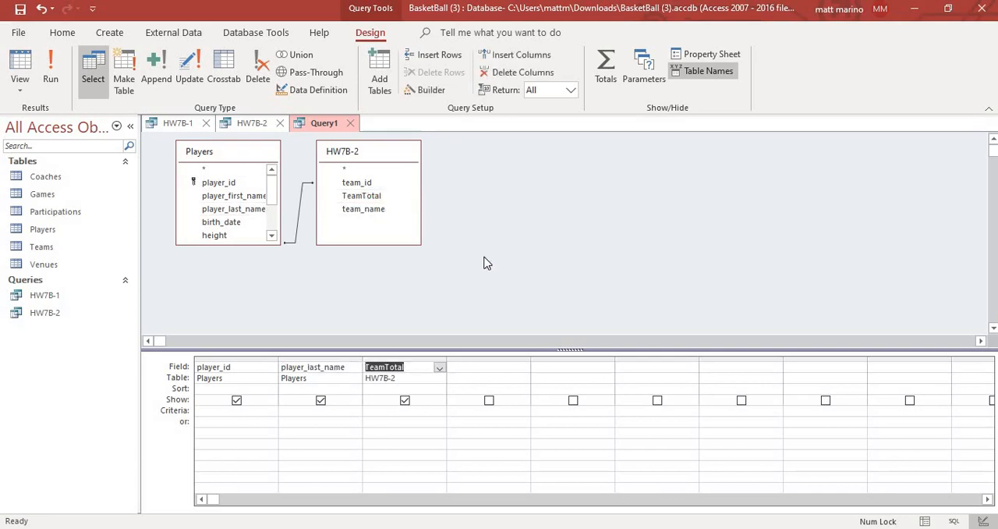
click(50, 78)
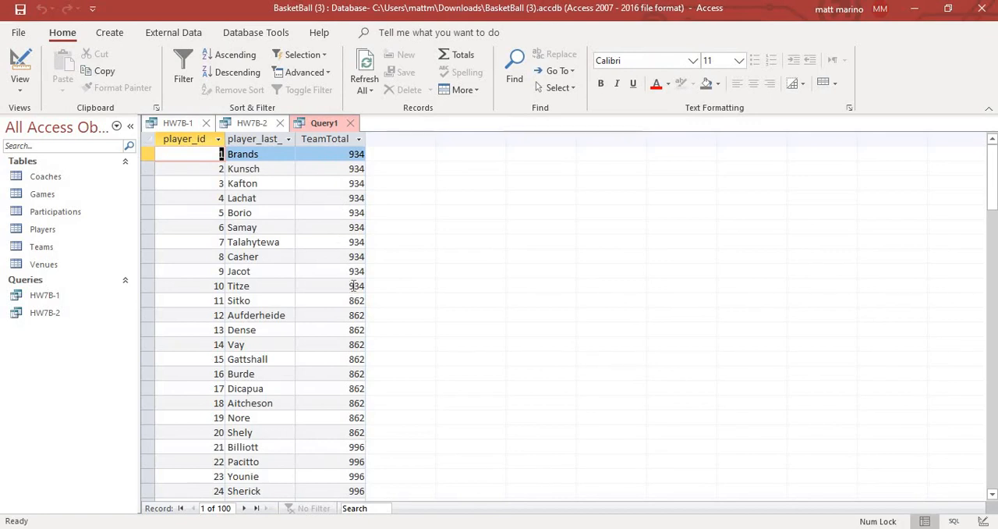
- Save the query listing each player with the team total as HW7B-3
right_click(318, 126)
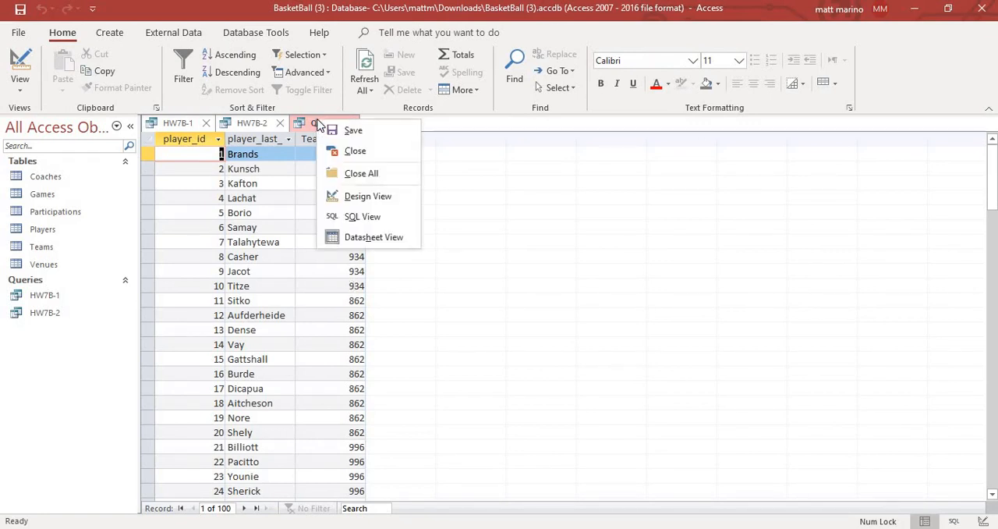
click(349, 131)
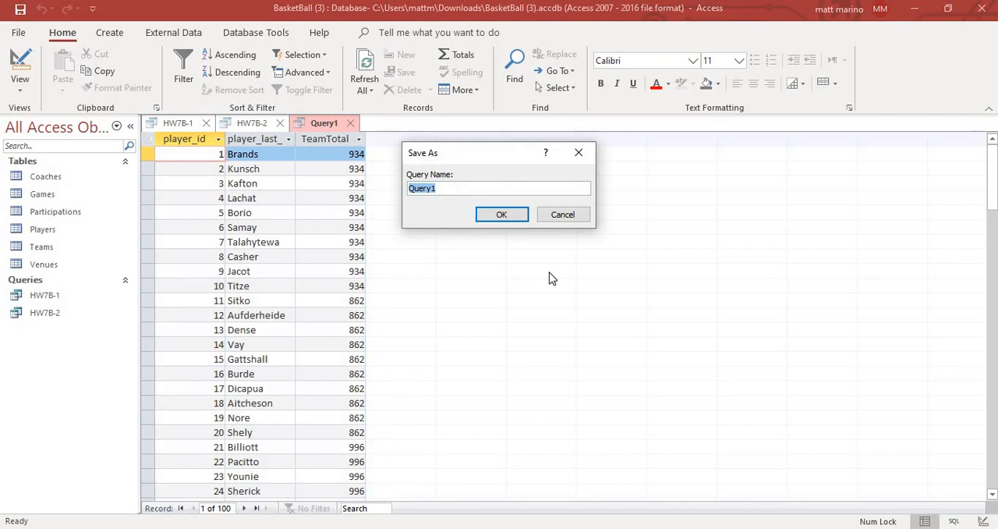
text(HW7B-3)
click(507, 216)
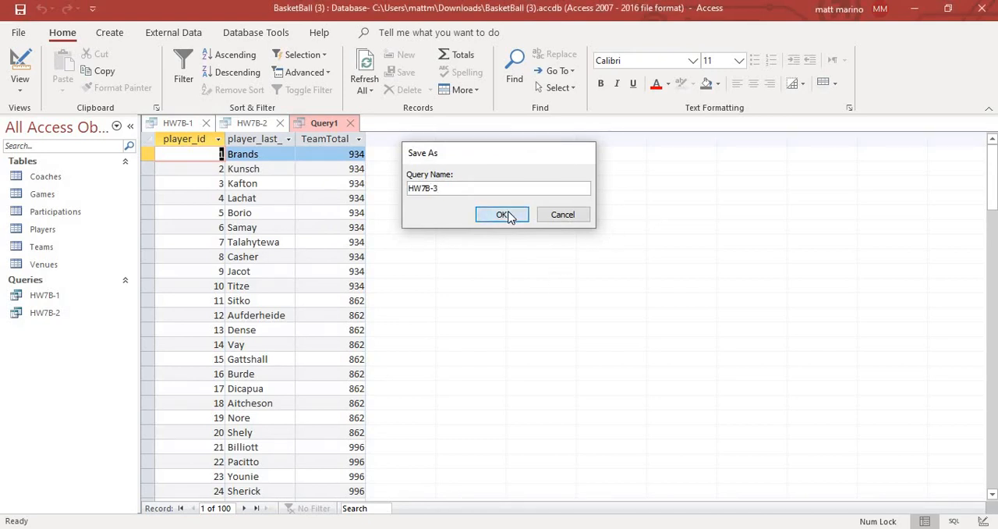
- Start a new query design containing the Players table and the HW7B-1 and HW7B-2 queries
click(110, 33)
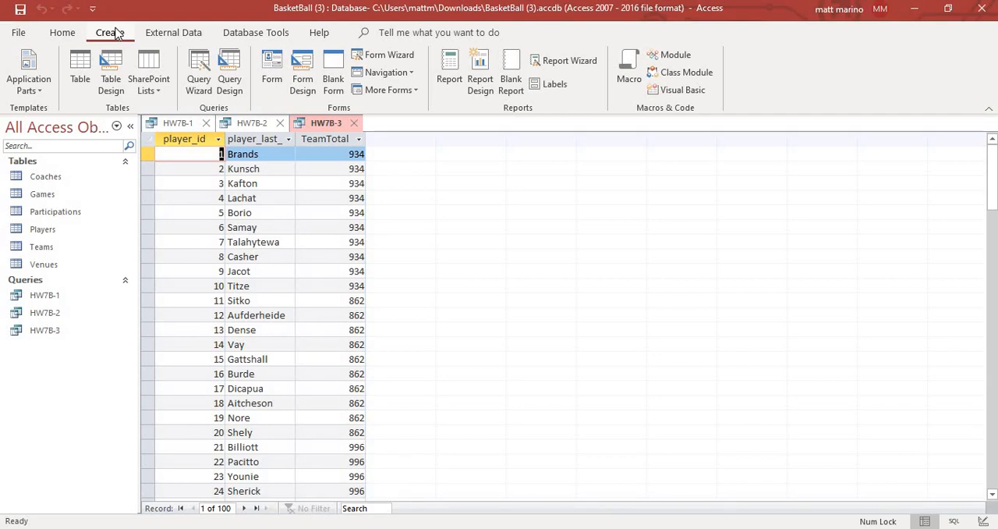
click(231, 69)
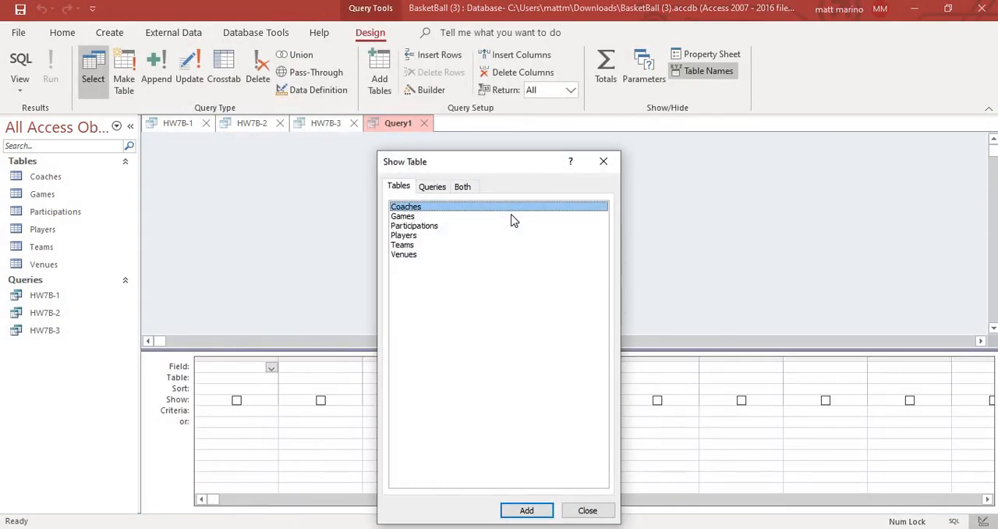
click(438, 235)
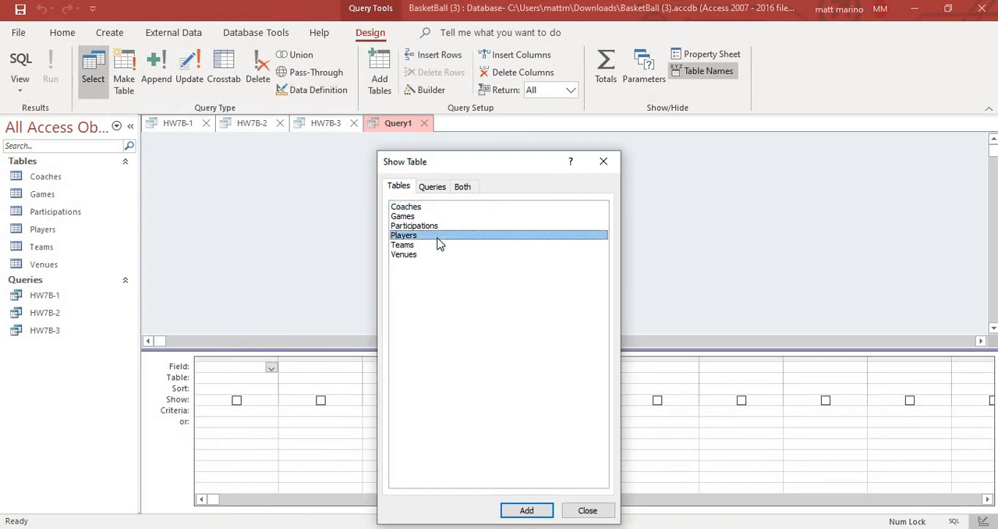
click(537, 513)
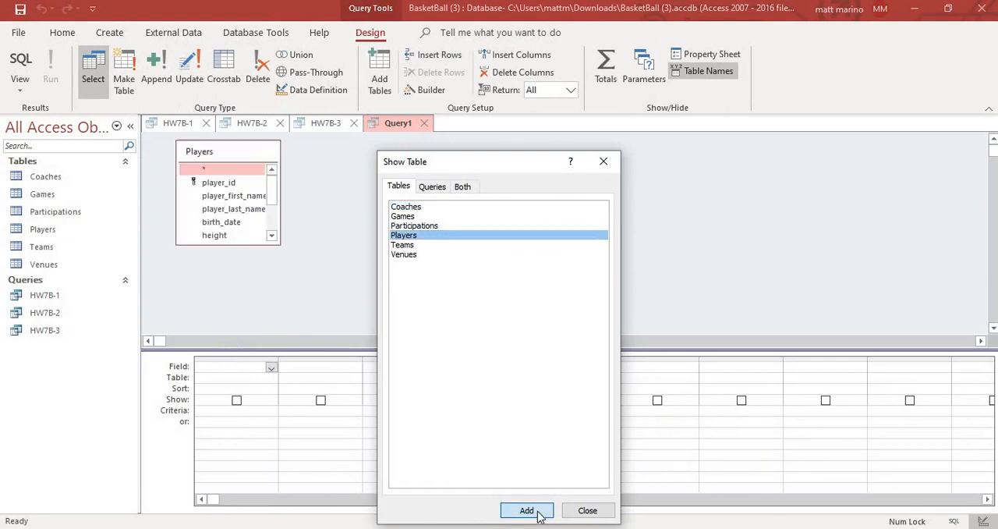
click(433, 188)
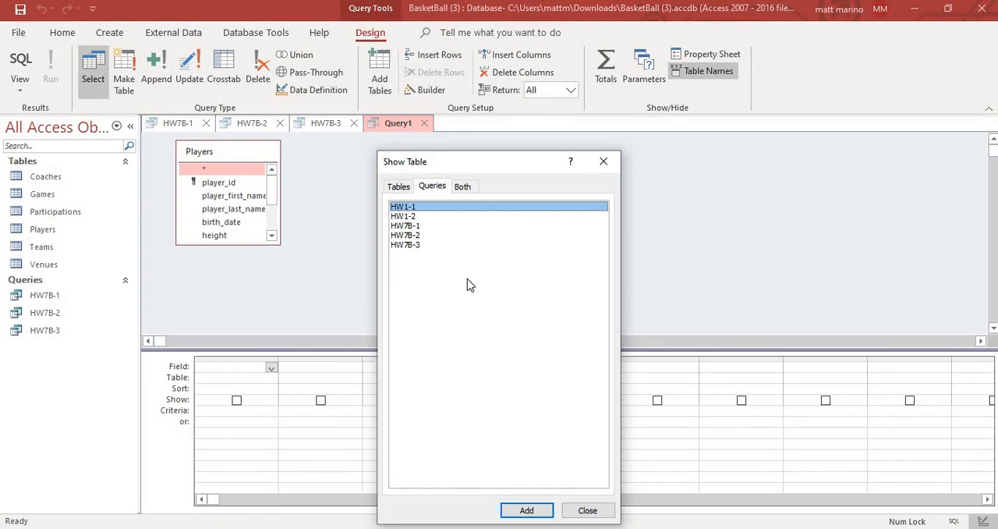
click(438, 226)
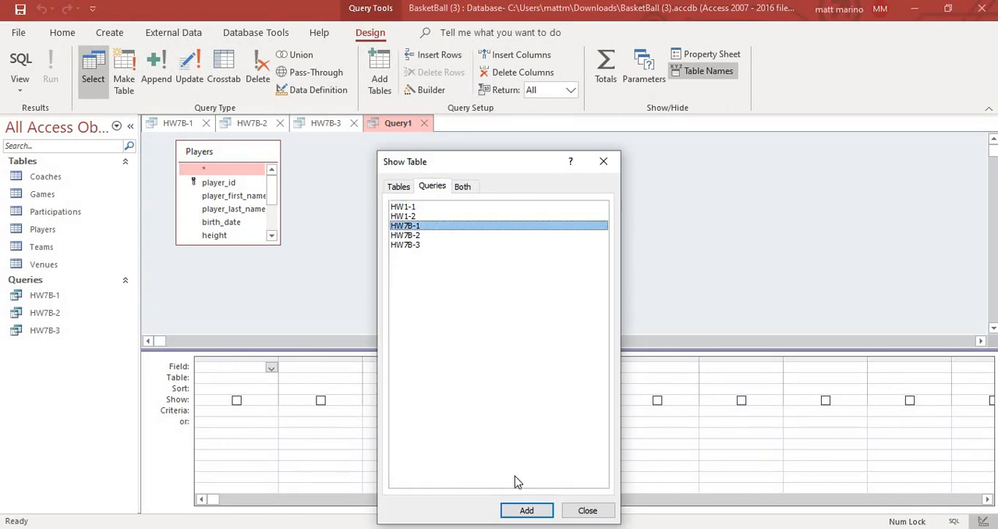
click(526, 509)
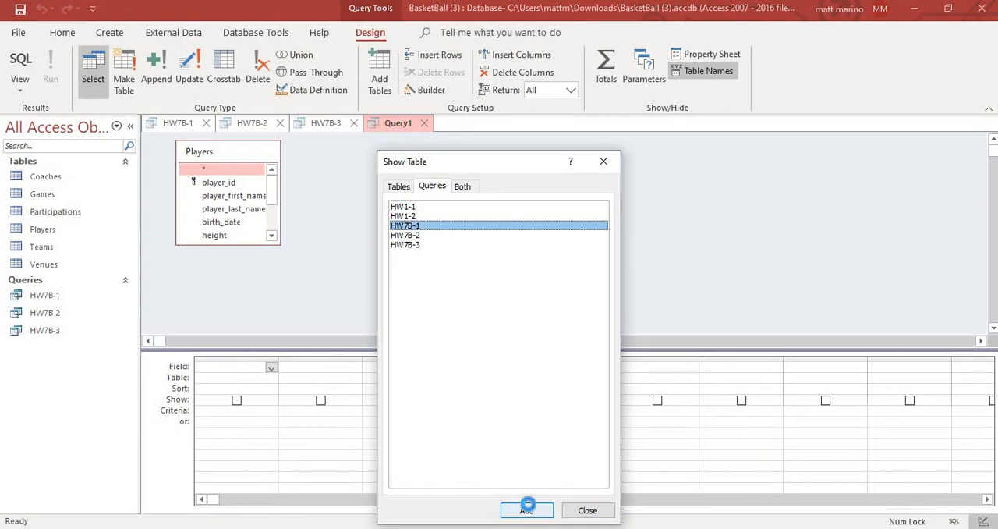
click(426, 236)
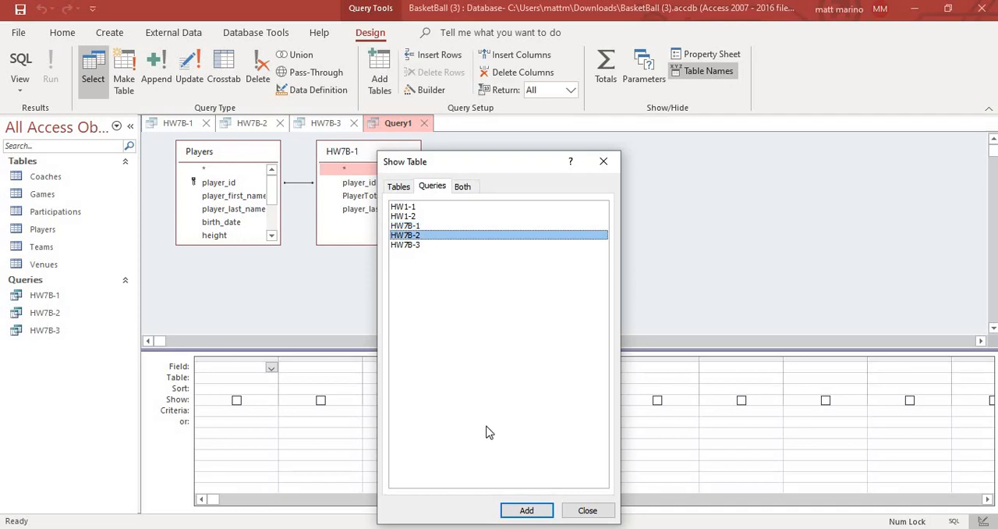
click(528, 509)
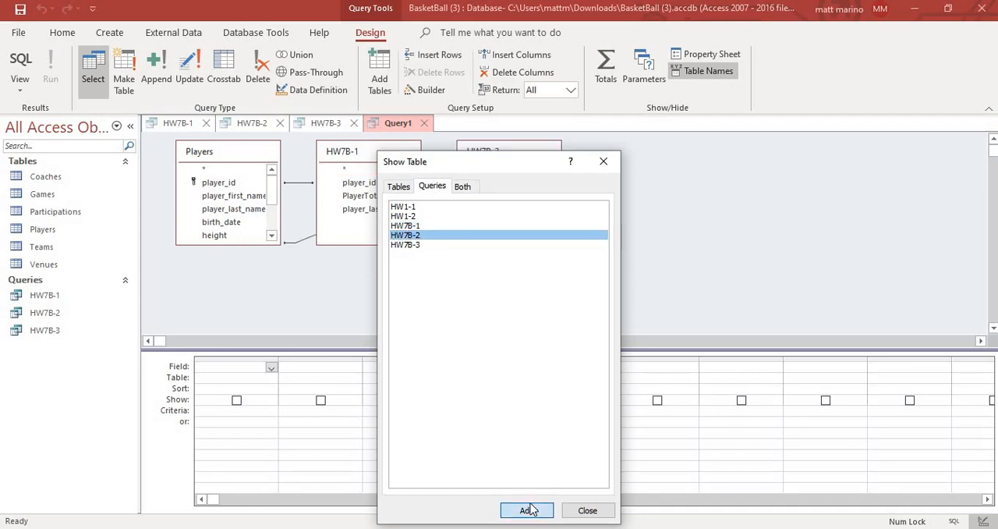
click(588, 510)
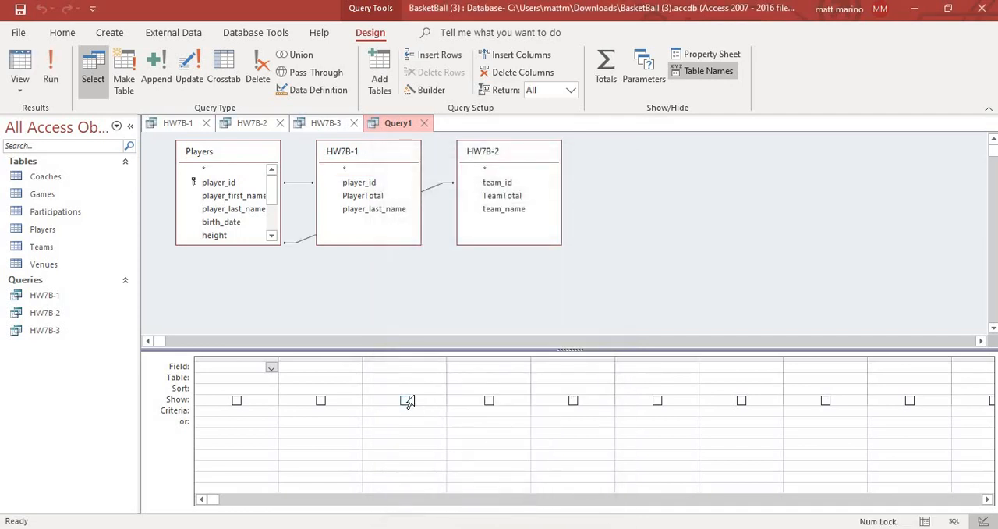
- Add player_id and player_last_name from Players, PlayerTotal from HW7B-1 and TeamTotal from HW7B-2 to the query
double_click(239, 184)
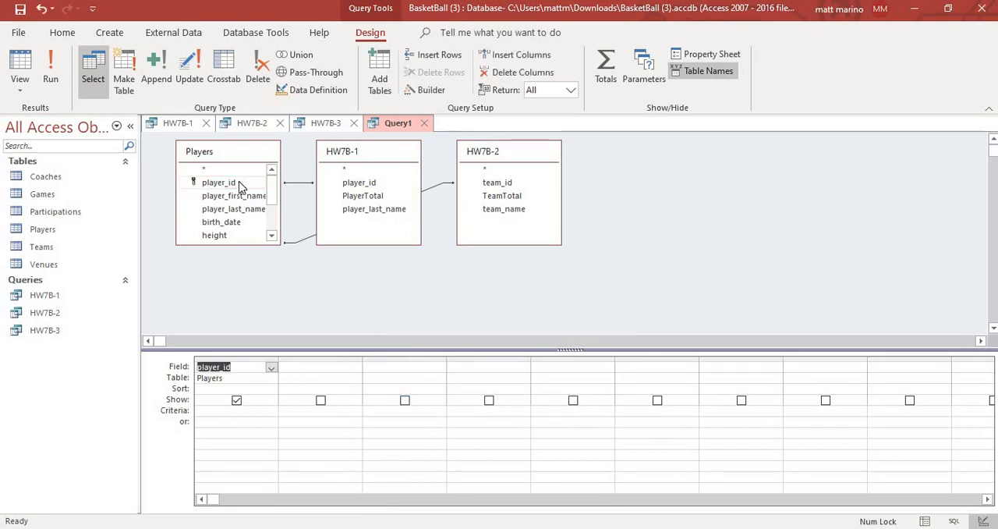
double_click(246, 210)
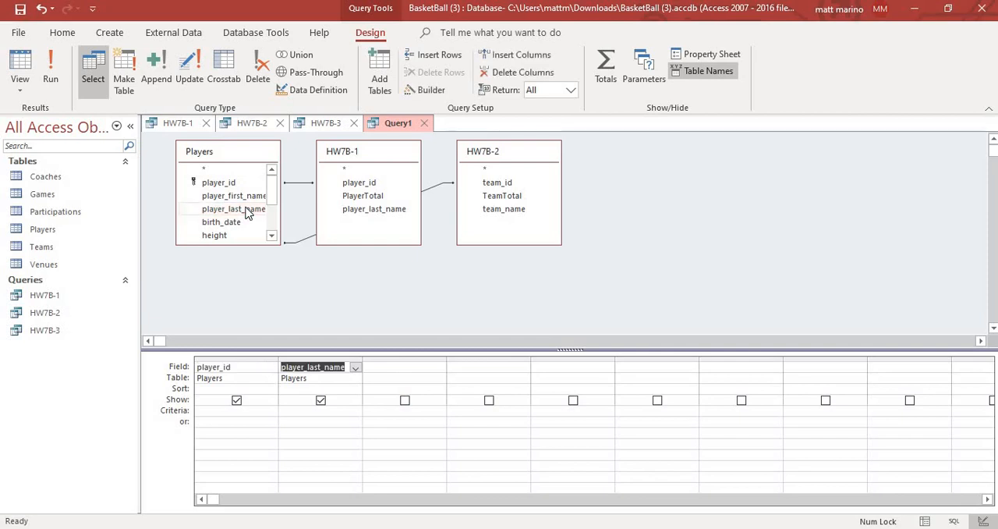
double_click(364, 196)
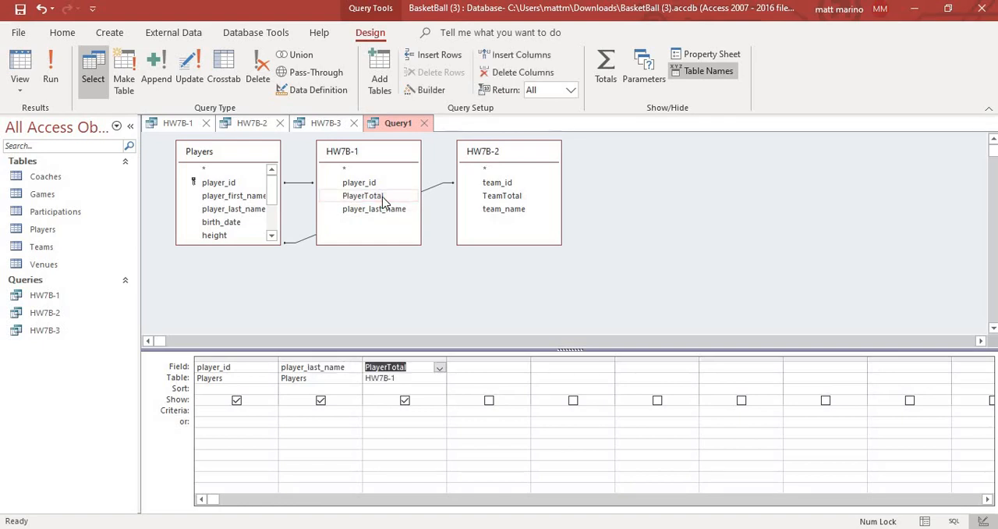
click(503, 196)
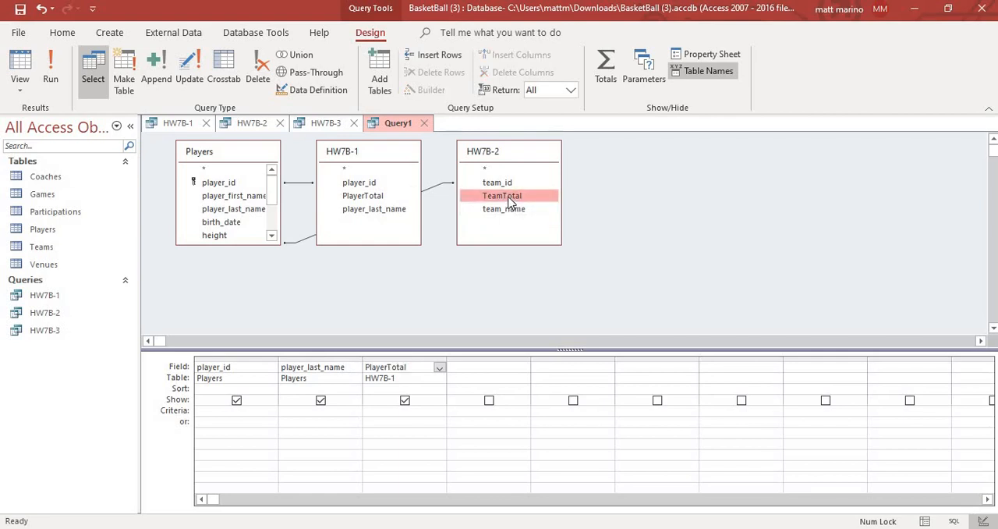
double_click(509, 197)
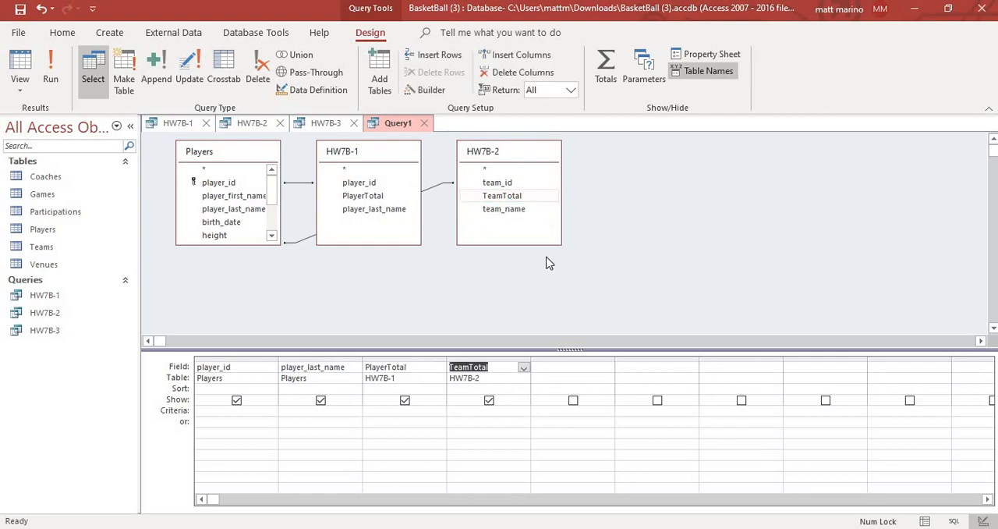
- Add the calculated field %ofPoints: [PlayerTotal]/[TeamTotal] in the first empty column of the query grid
click(570, 367)
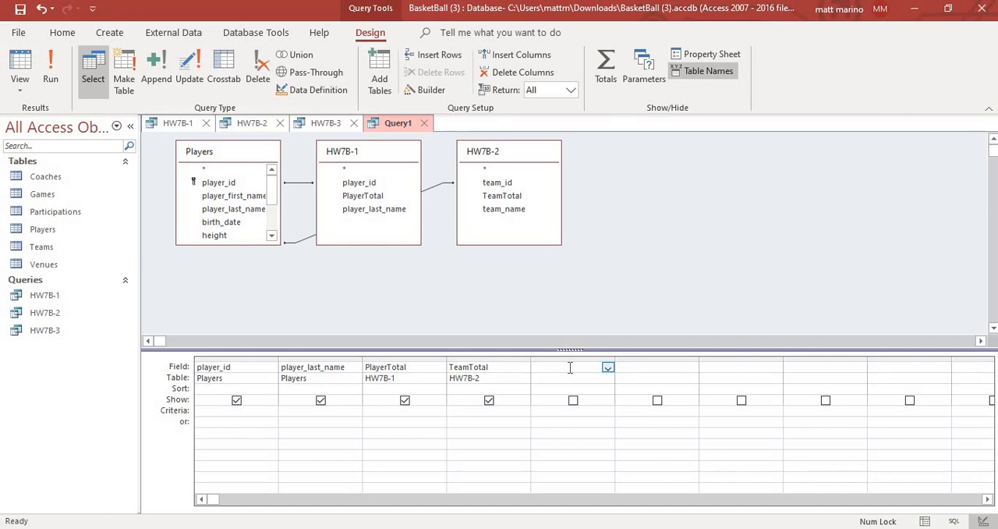
text(%)
text(ofPoints)
text(: [Play)
text(erTot)
text(al)
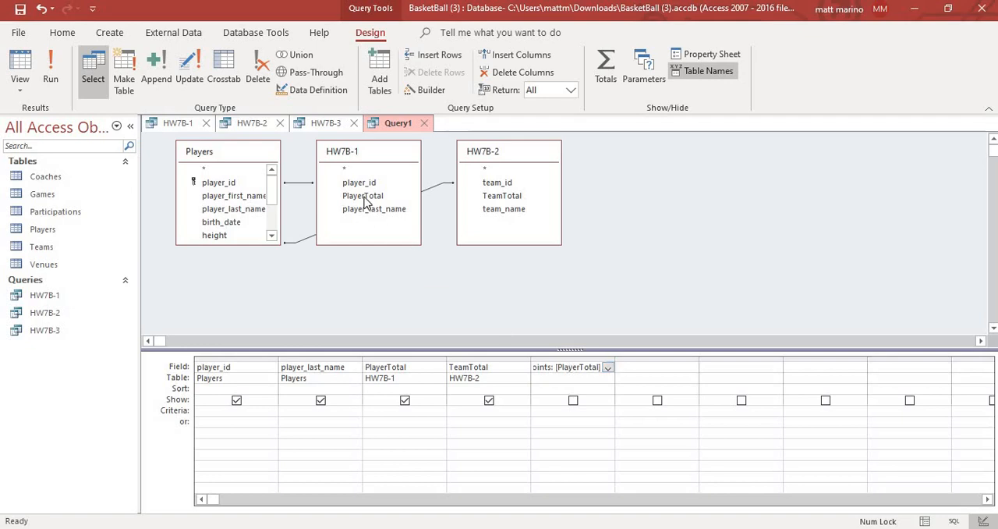
mouse_move(367, 200)
text(]/[TeamTota)
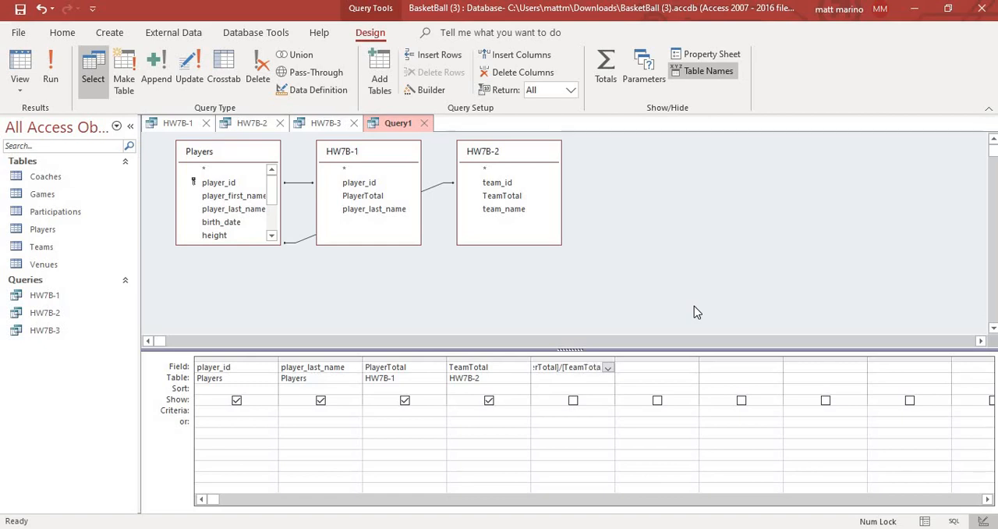
text(l])
click(583, 413)
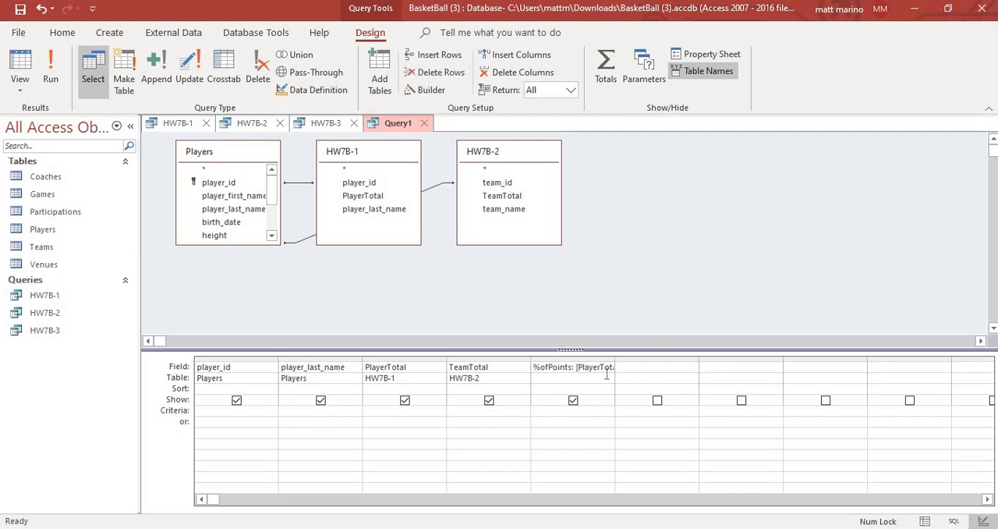
- Set the format of the %ofPoints field to Percent in its field properties
click(729, 53)
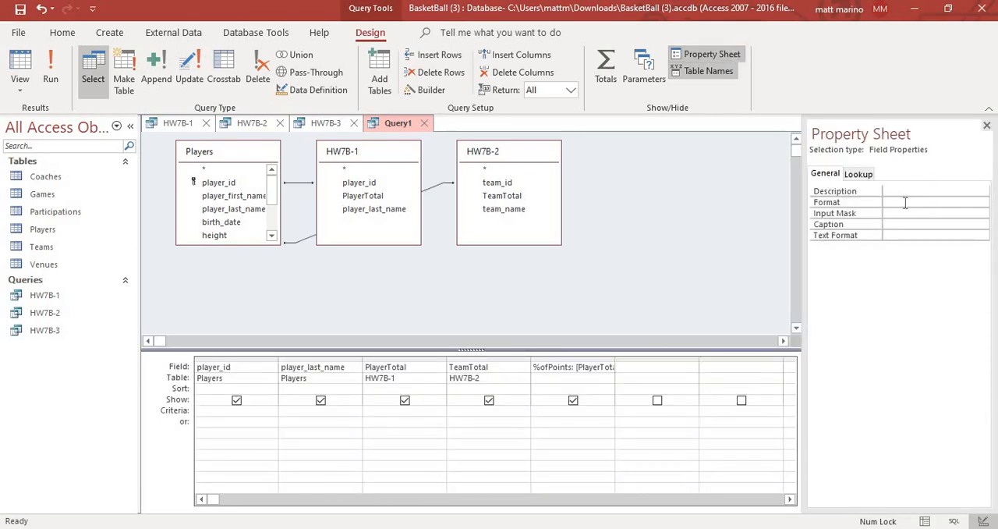
click(904, 202)
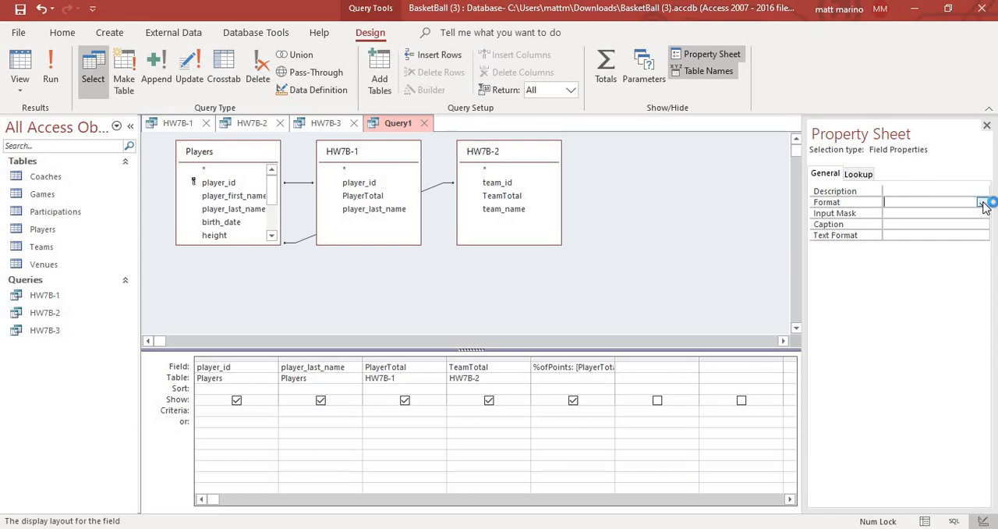
click(982, 202)
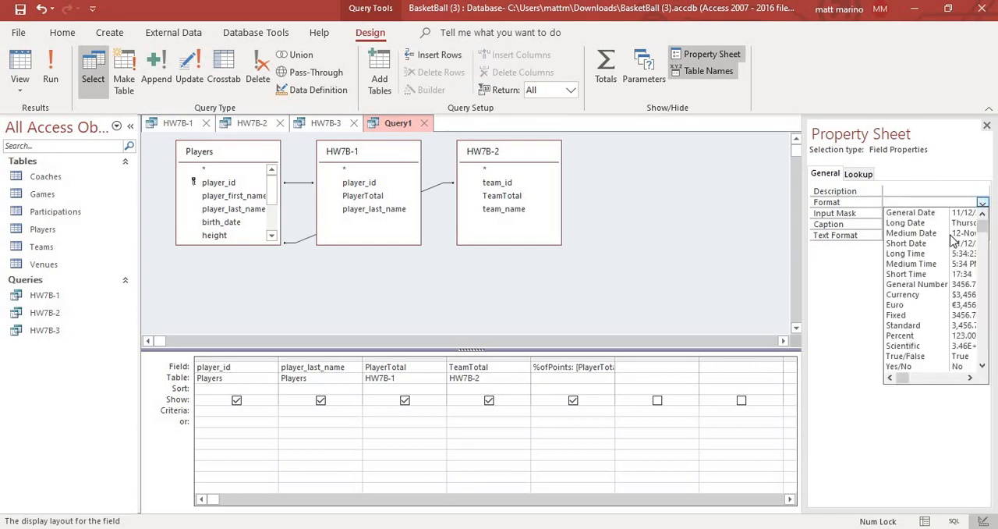
click(916, 337)
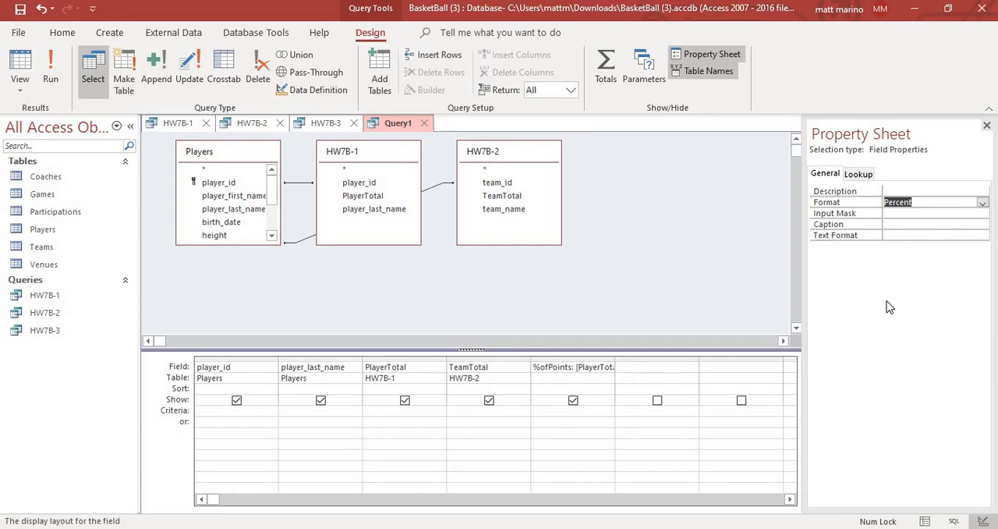
click(898, 213)
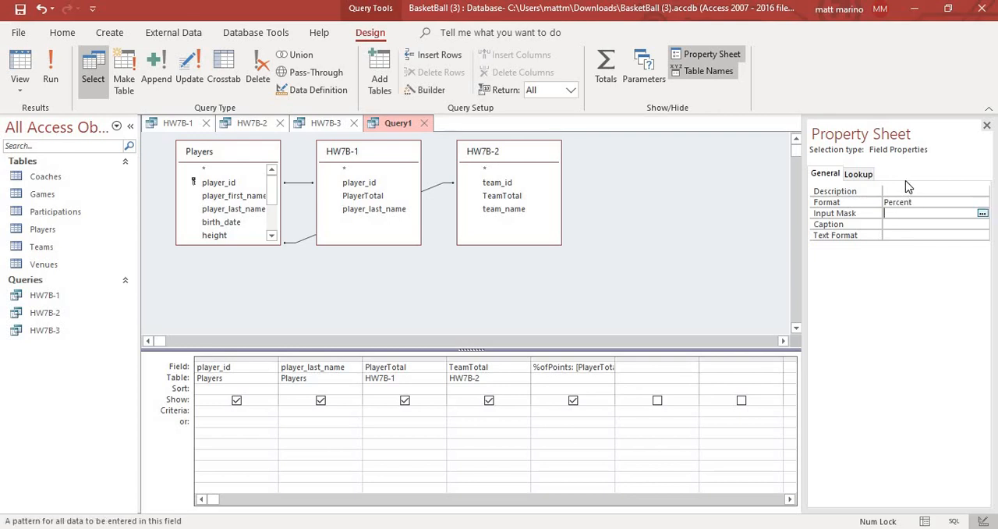
click(986, 125)
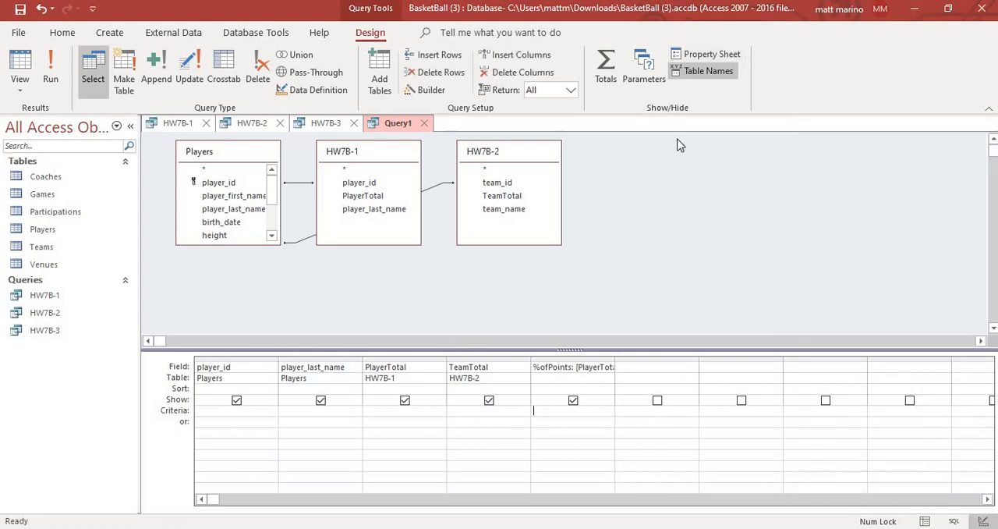
click(705, 61)
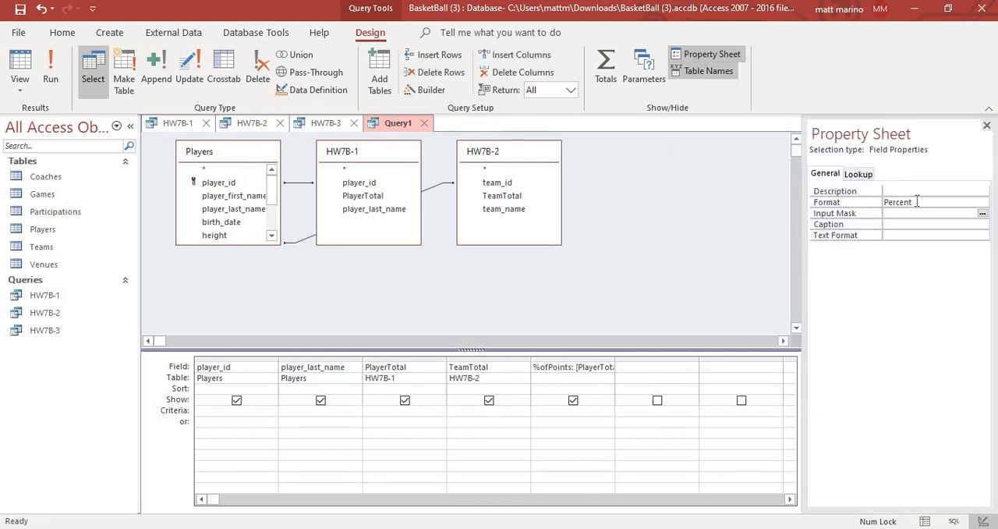
click(987, 125)
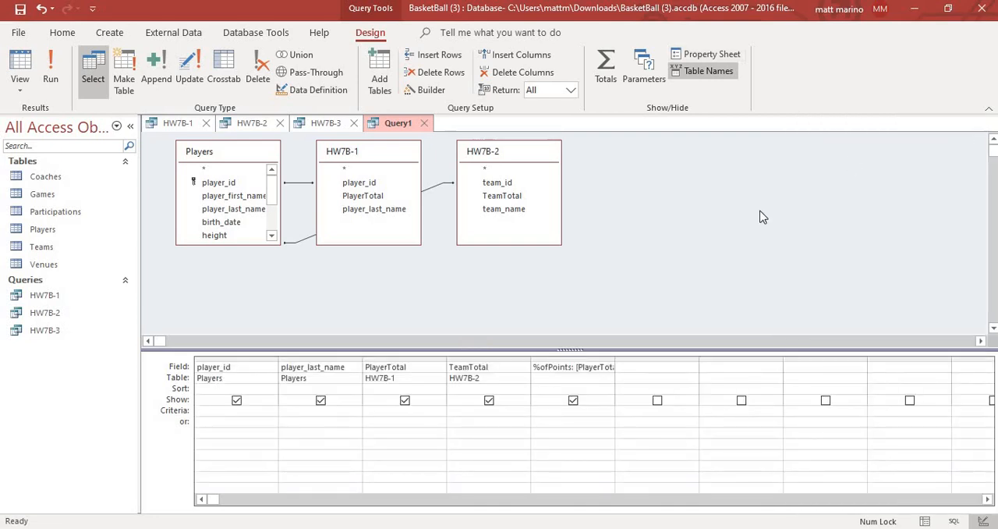
- Run the query with each player's share of team points and save it as HW7B-4
click(56, 80)
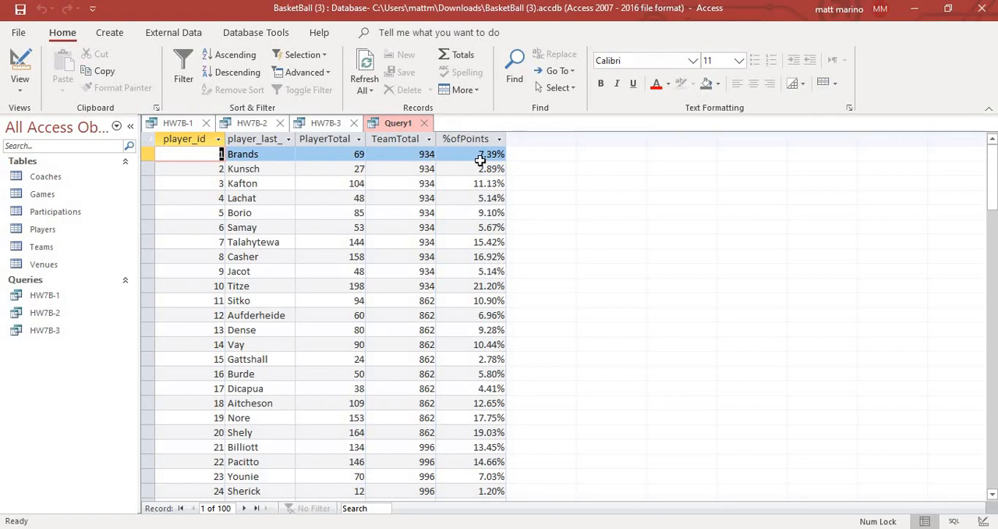
right_click(392, 129)
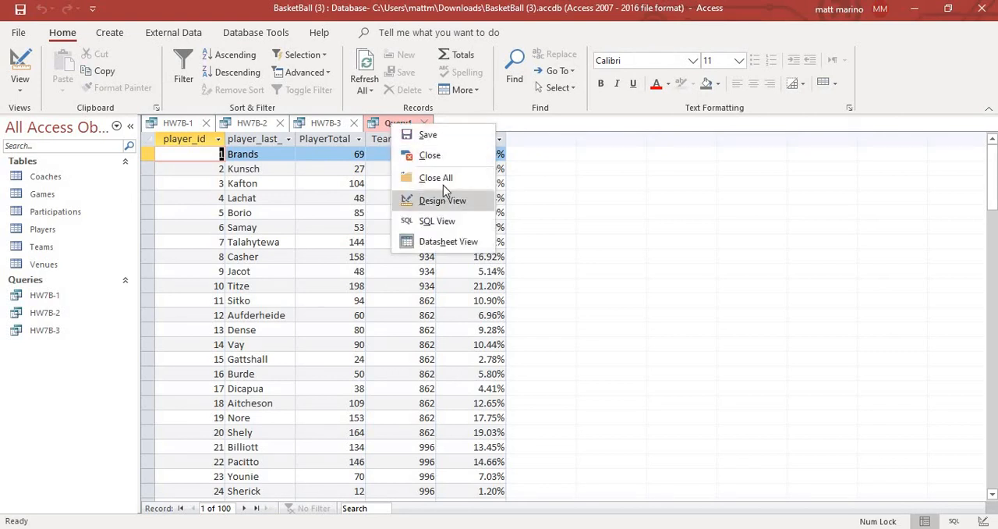
click(464, 137)
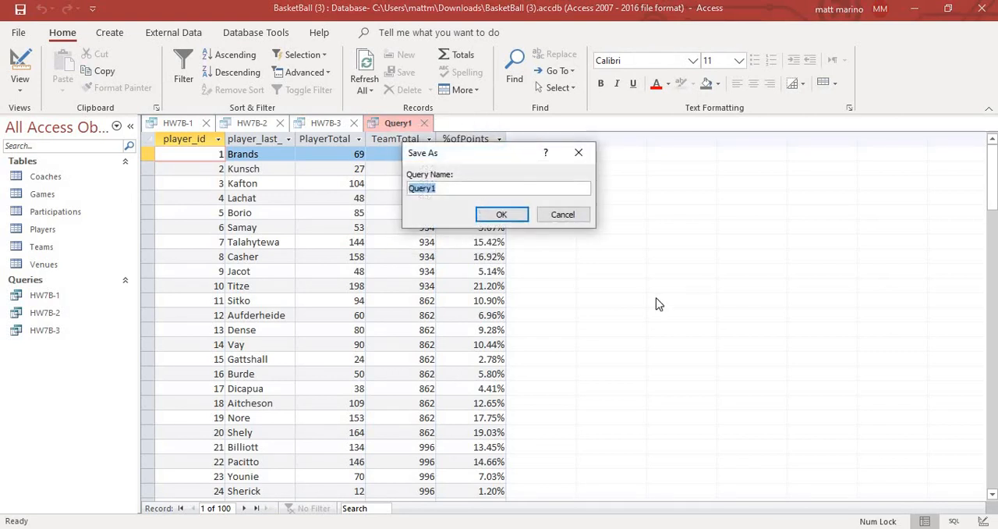
text(HW7B-4)
click(520, 218)
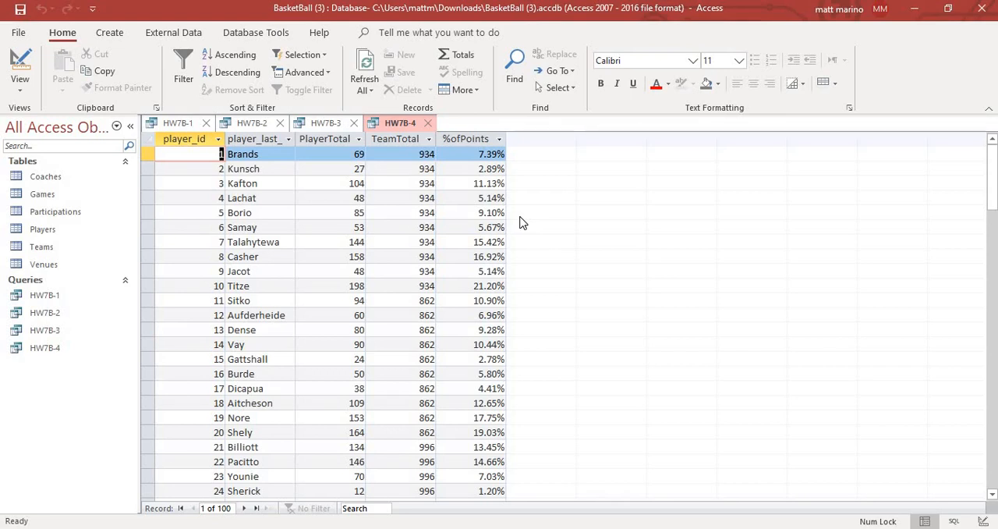
- Start a new query in design view based on the Games table
click(110, 33)
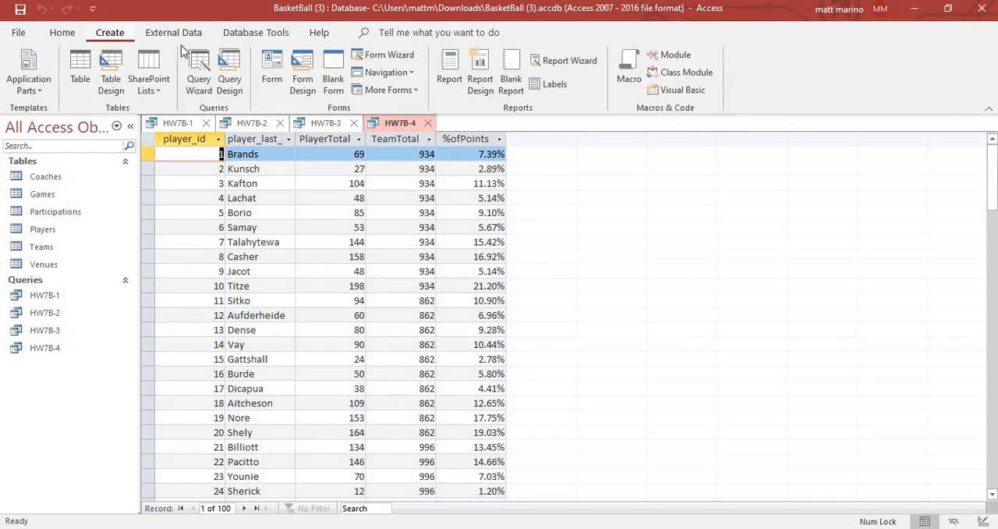
click(229, 74)
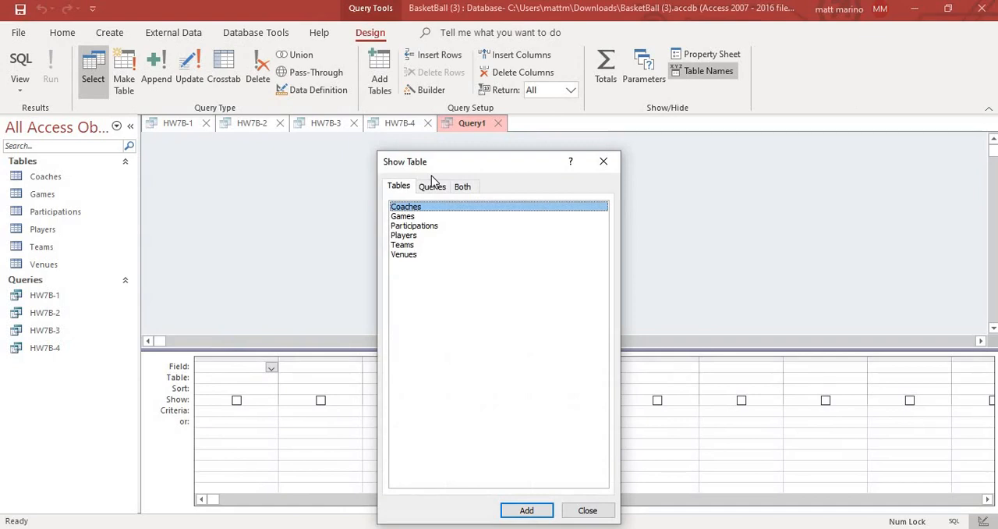
click(456, 217)
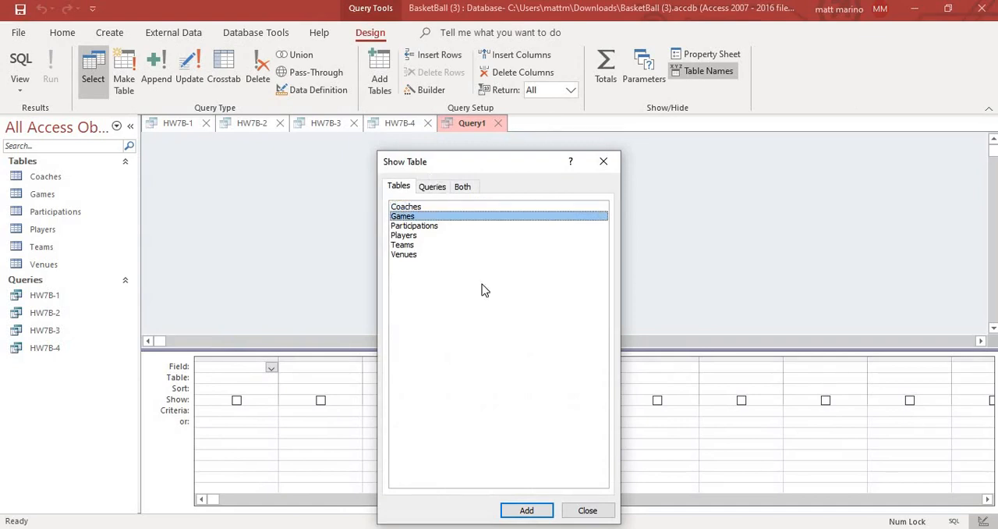
click(528, 511)
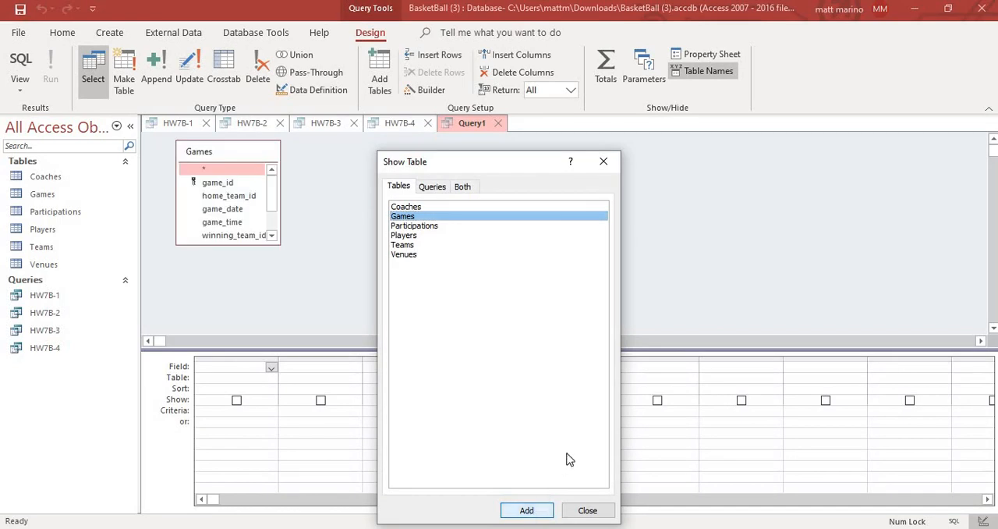
click(611, 518)
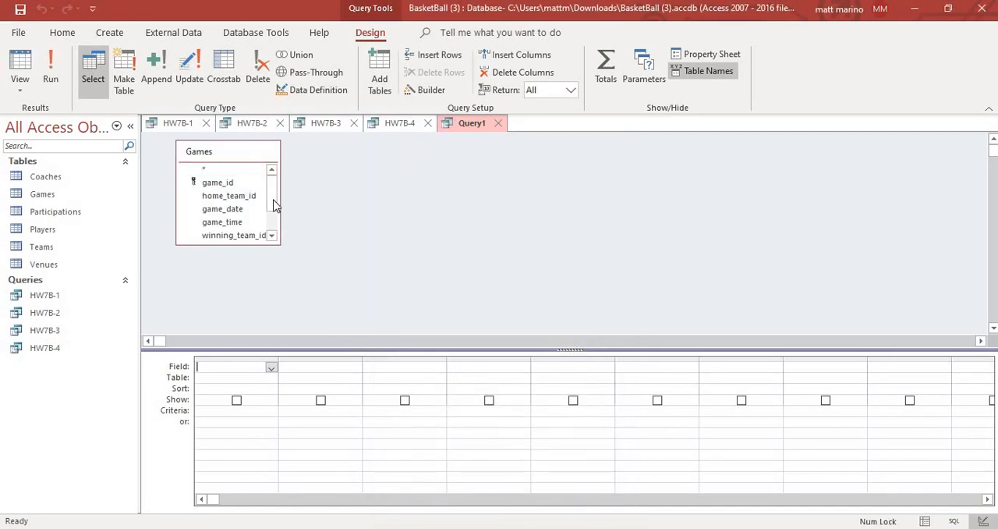
- Add losing_team_id to the query grid twice and turn on totals, grouping by the first column and counting the second
drag(271, 200, 270, 223)
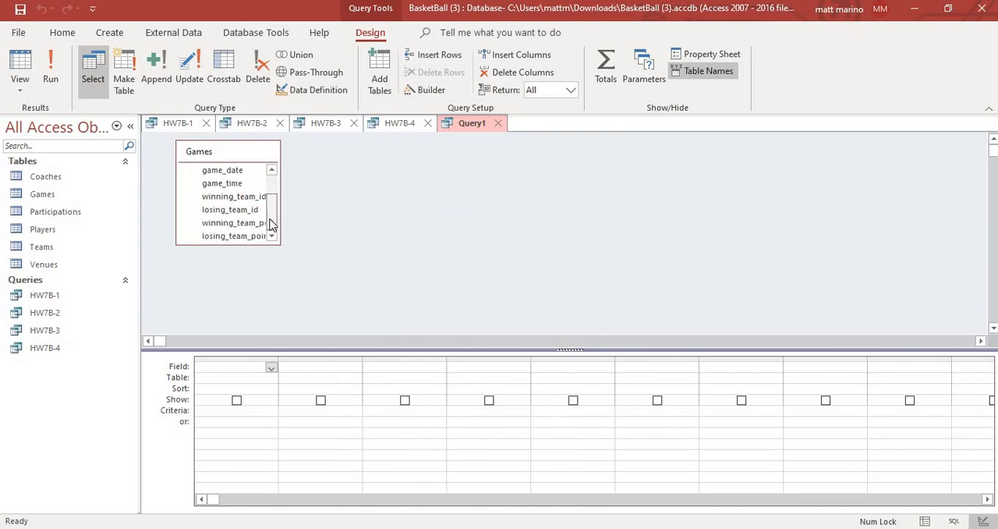
double_click(247, 211)
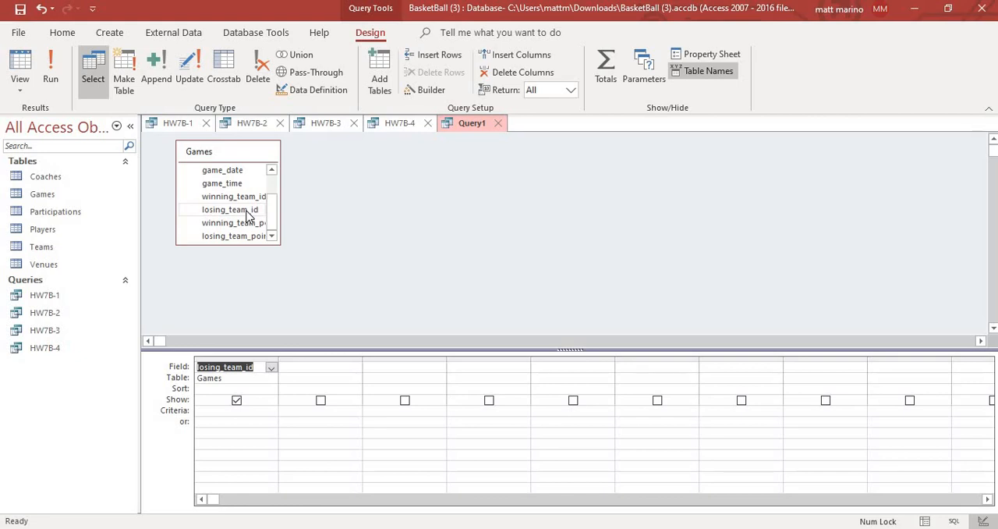
double_click(247, 211)
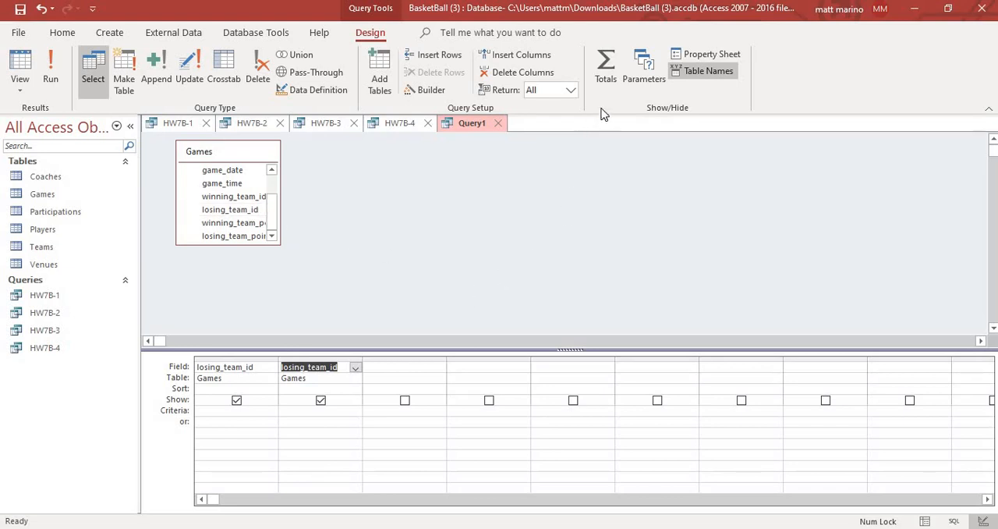
click(608, 78)
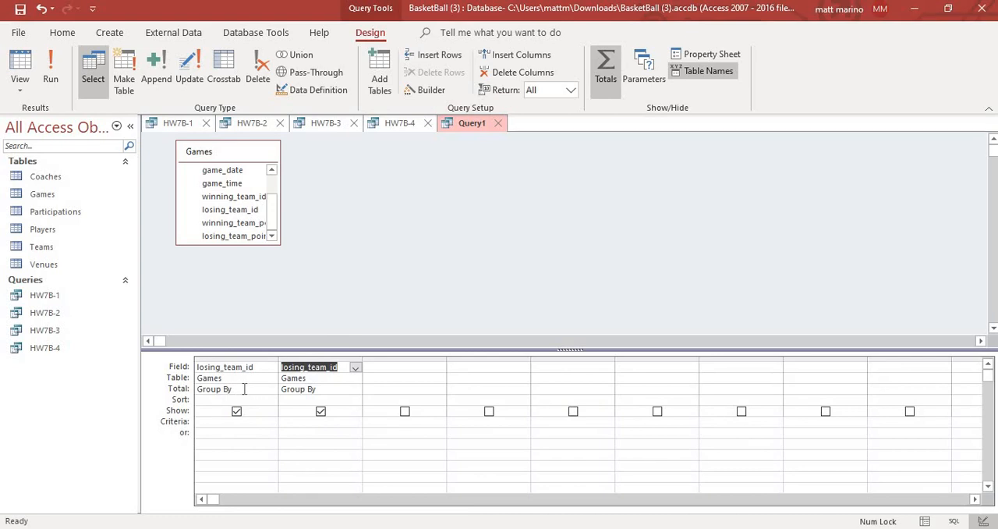
click(305, 390)
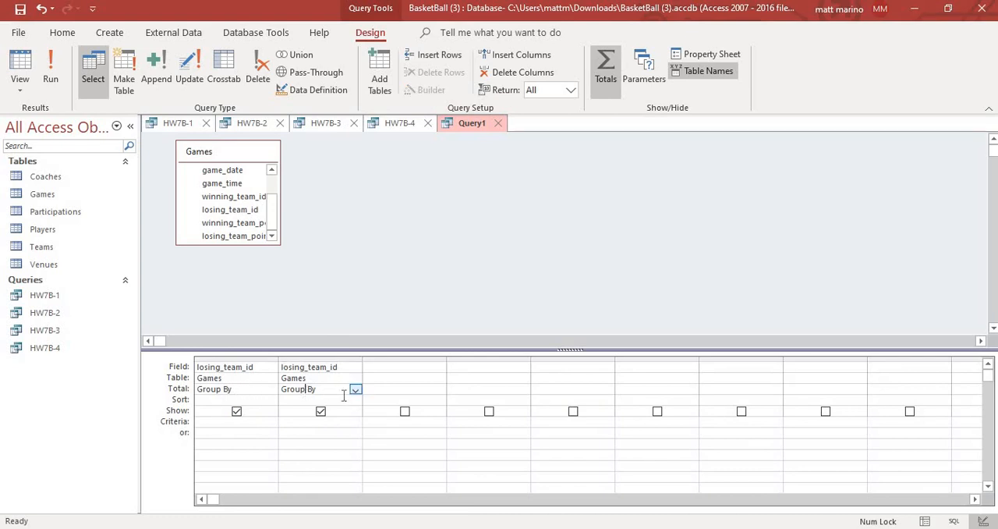
click(356, 390)
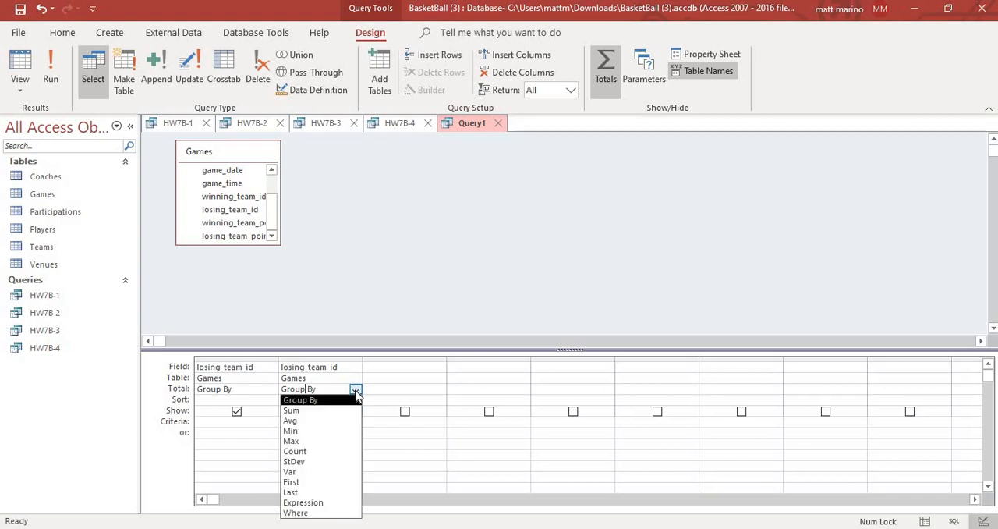
click(312, 452)
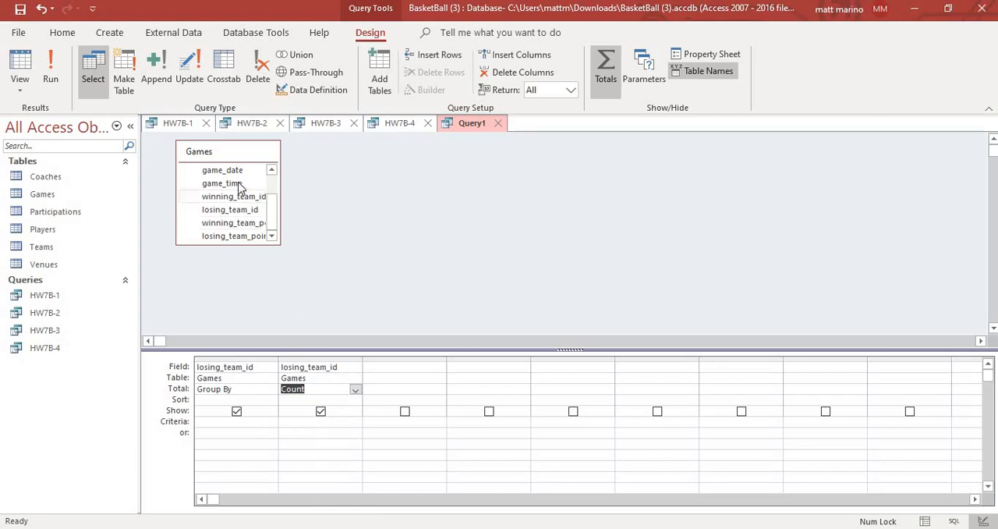
- Run the query counting each team's losses and save it as HW7B-Losses
click(60, 80)
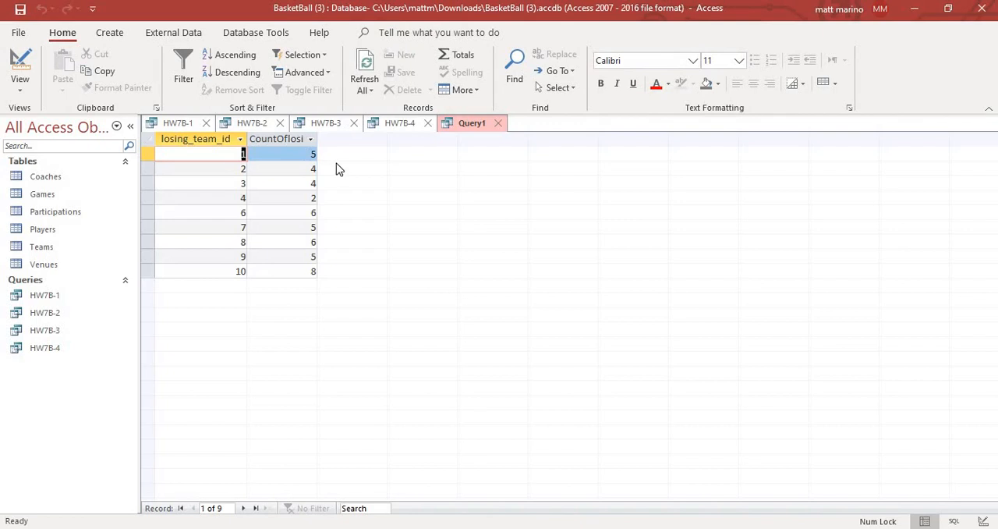
right_click(472, 127)
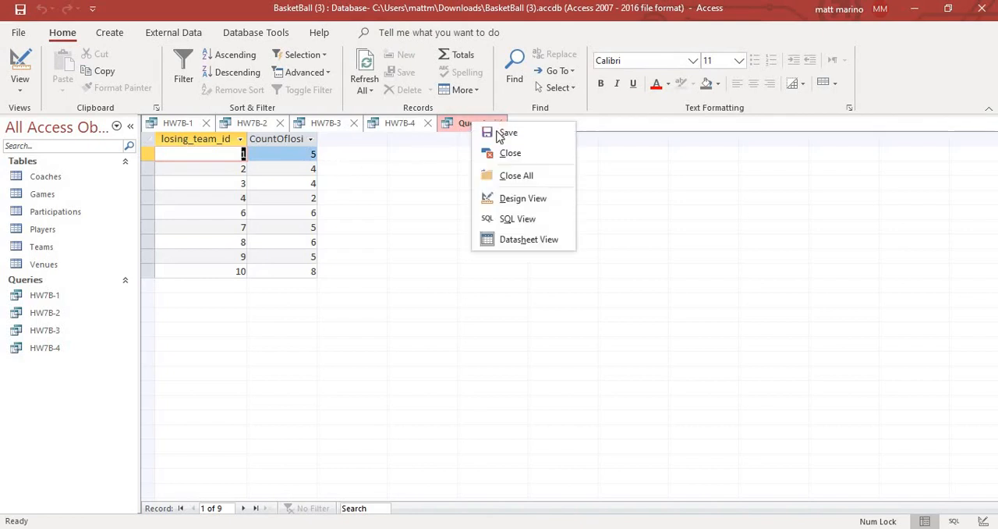
click(477, 132)
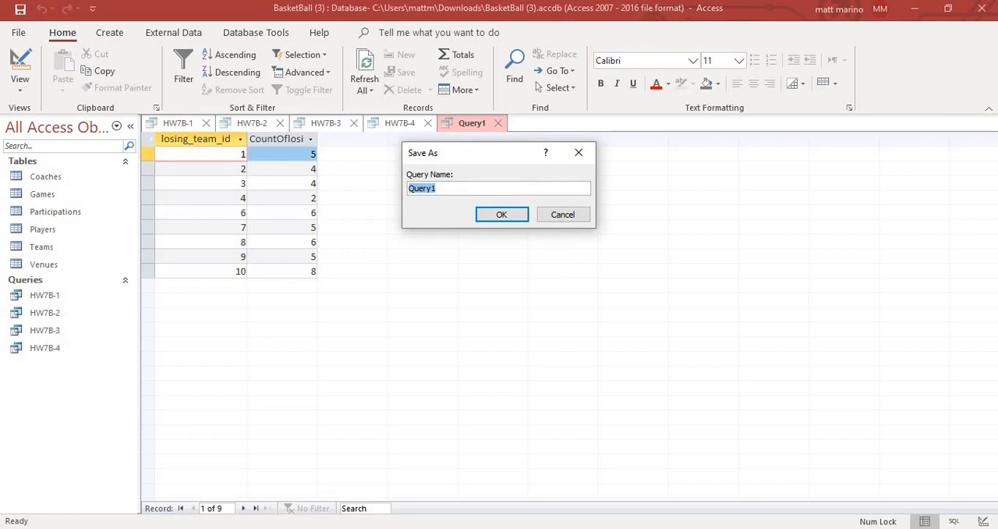
text(HW7B-Losses)
click(501, 214)
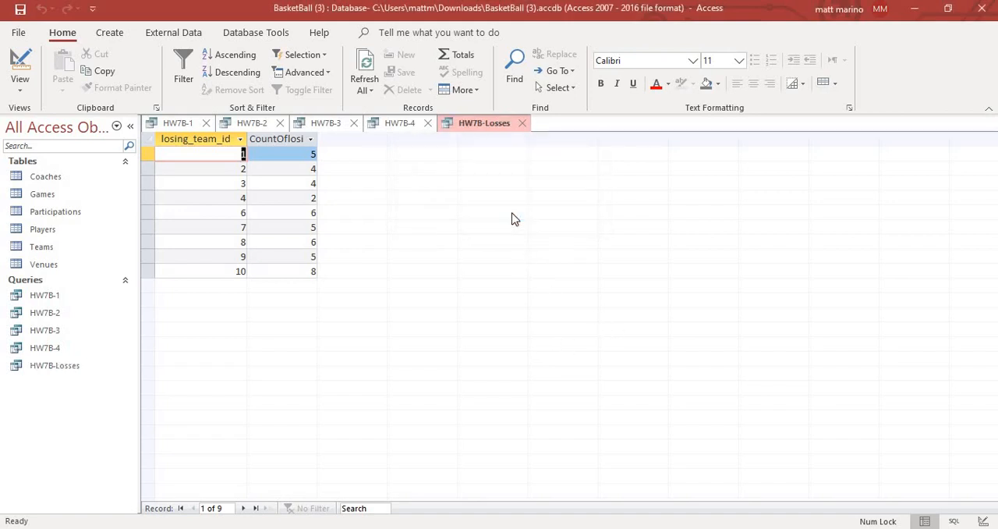
- Create another design-view query with Games as its only source table
click(115, 33)
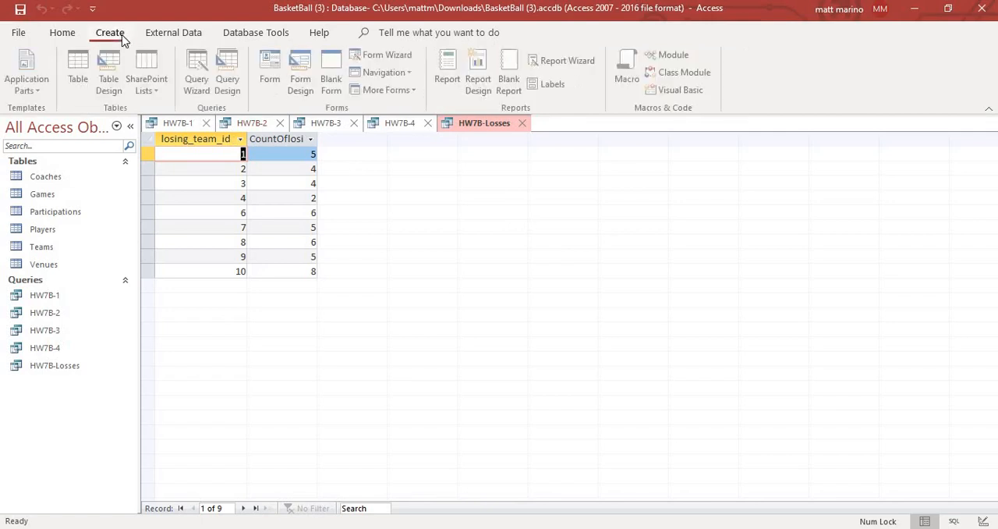
click(231, 79)
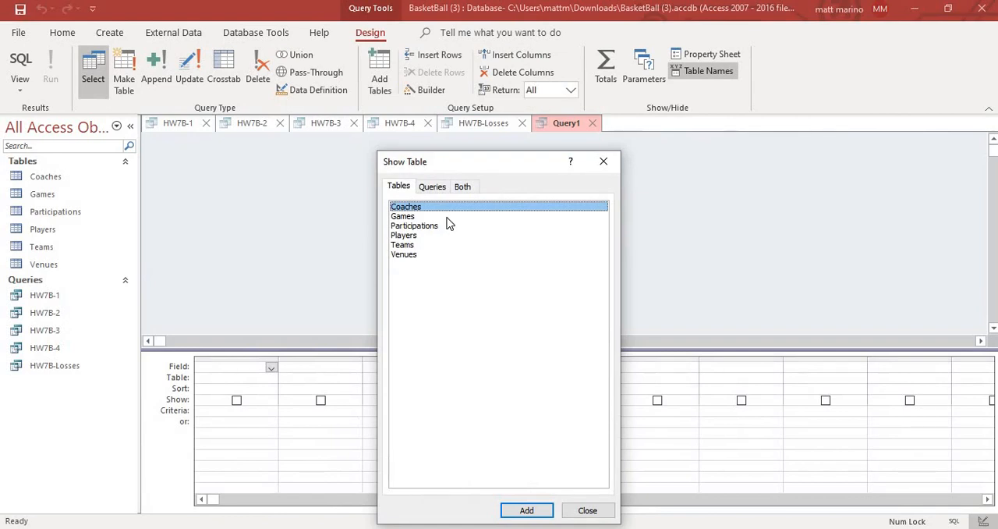
click(448, 218)
click(531, 511)
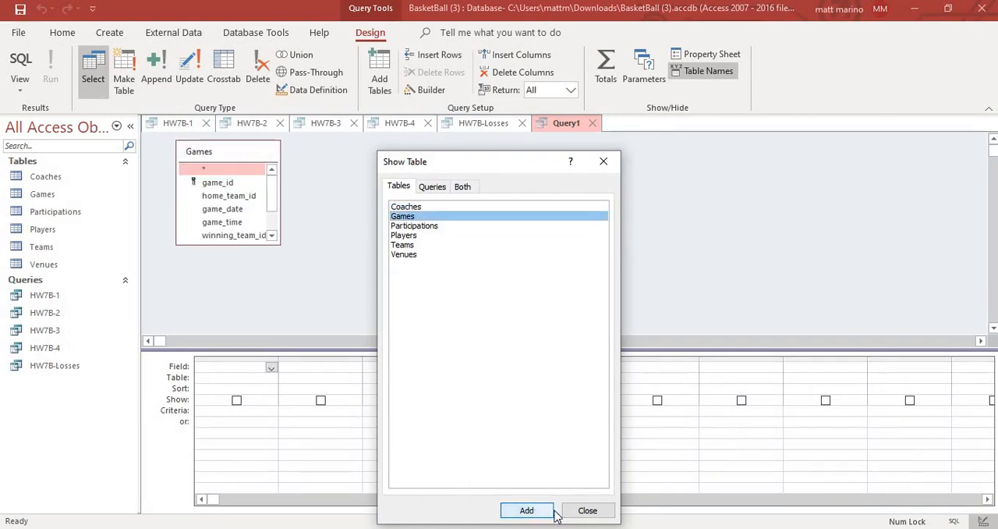
click(585, 511)
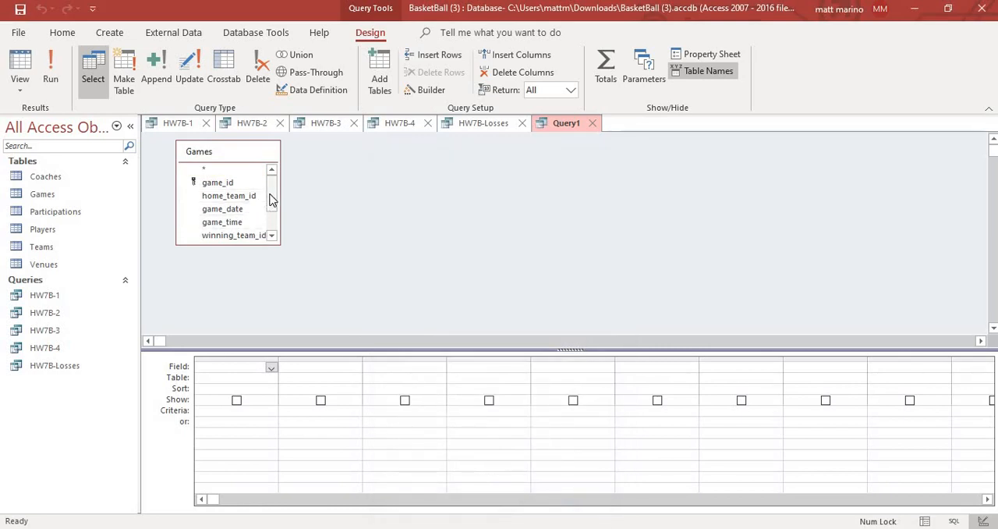
- Add winning_team_id to the query grid twice and turn on totals, grouping by the first column and counting the second
drag(270, 200, 264, 229)
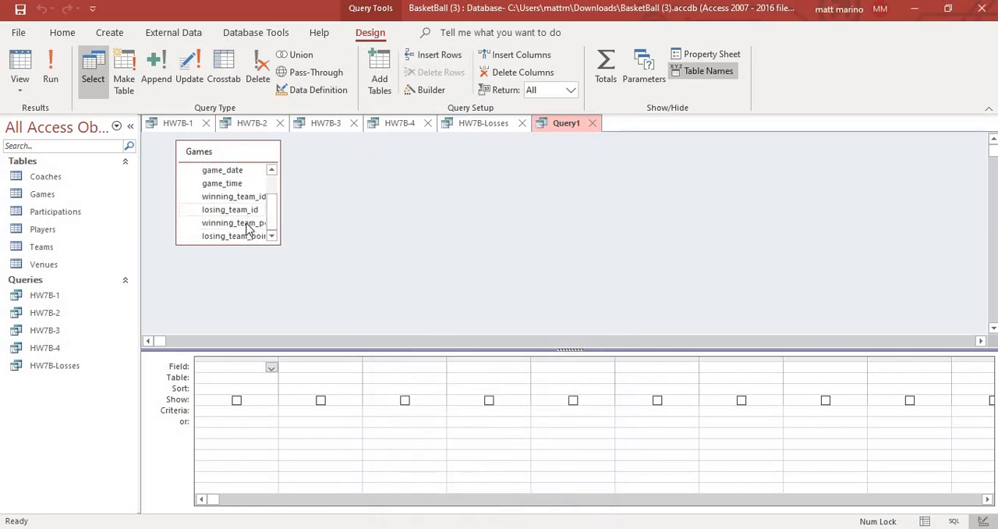
double_click(252, 198)
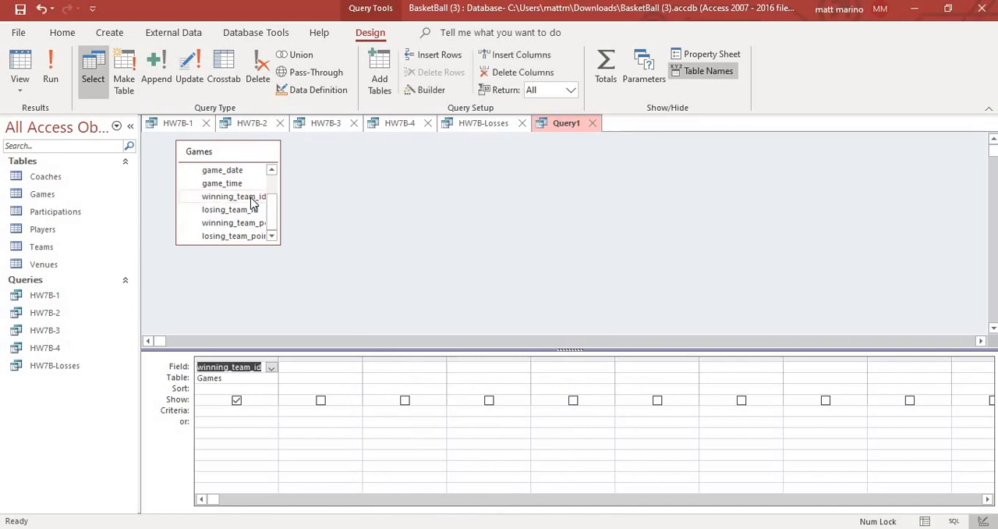
double_click(252, 198)
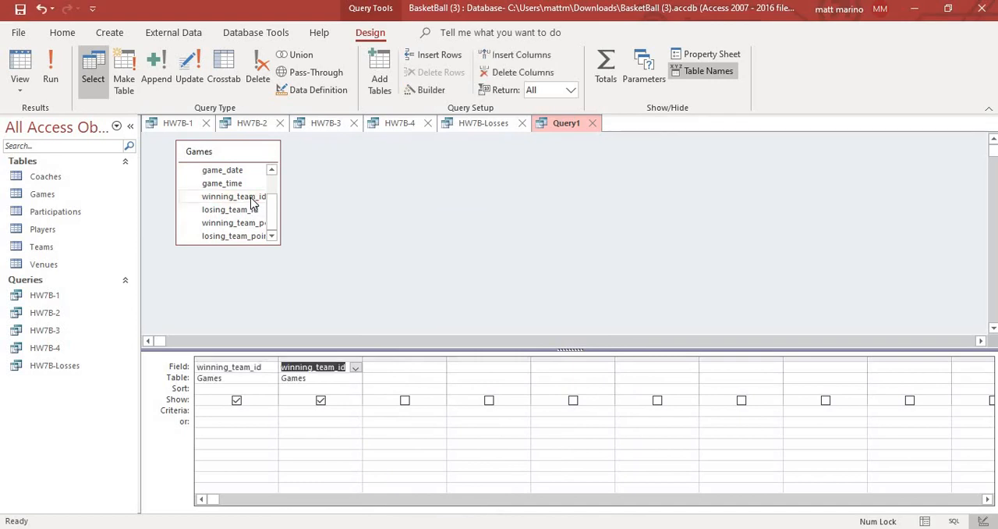
click(605, 81)
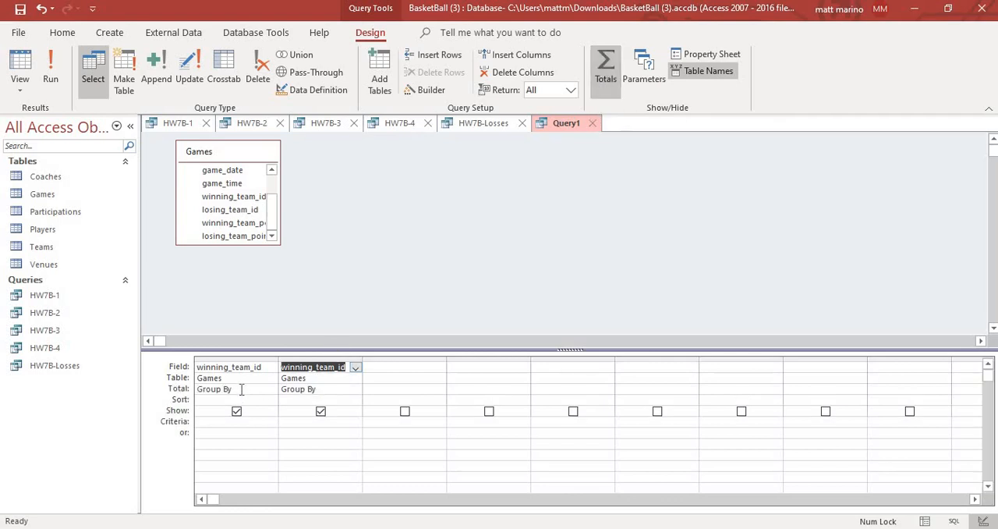
click(329, 389)
click(355, 390)
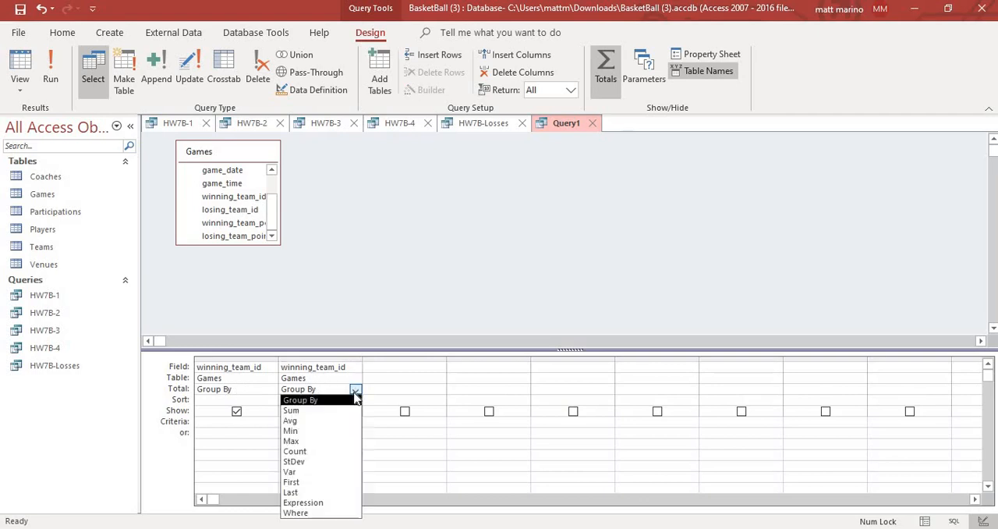
click(322, 451)
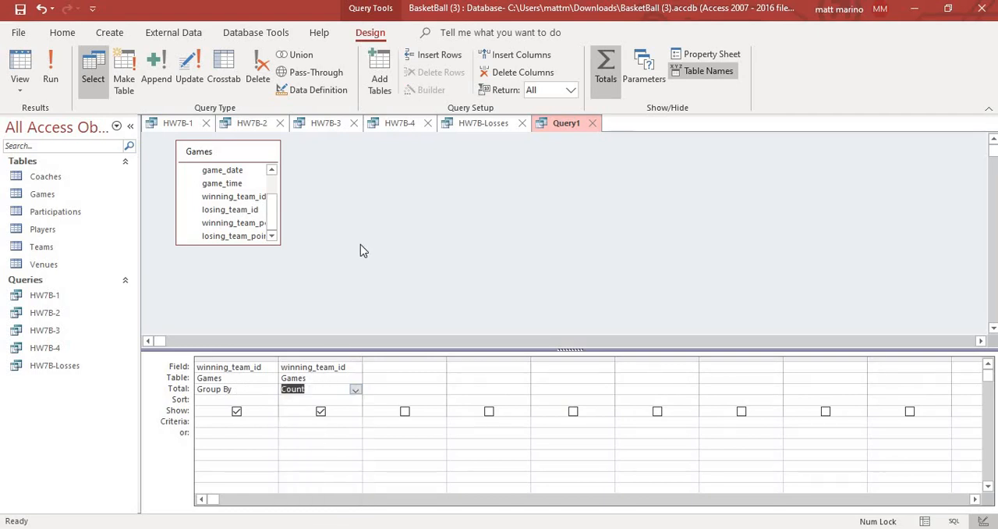
- Run the query counting each team's wins and save it as HW7B-Wins
click(53, 78)
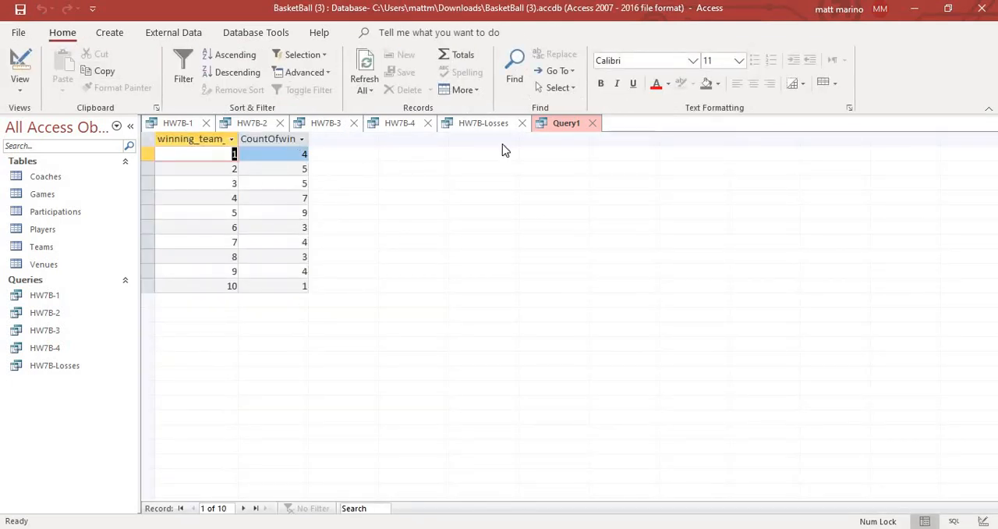
right_click(566, 127)
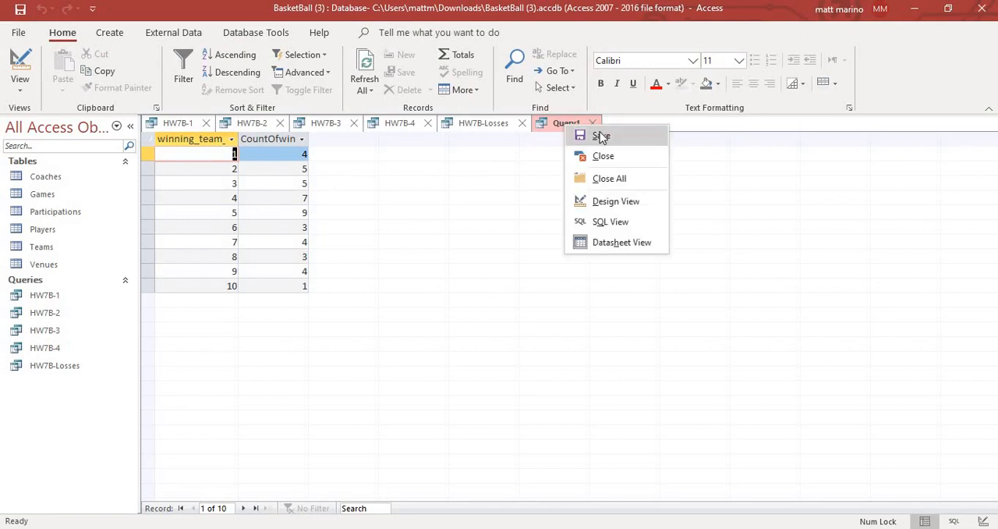
click(602, 137)
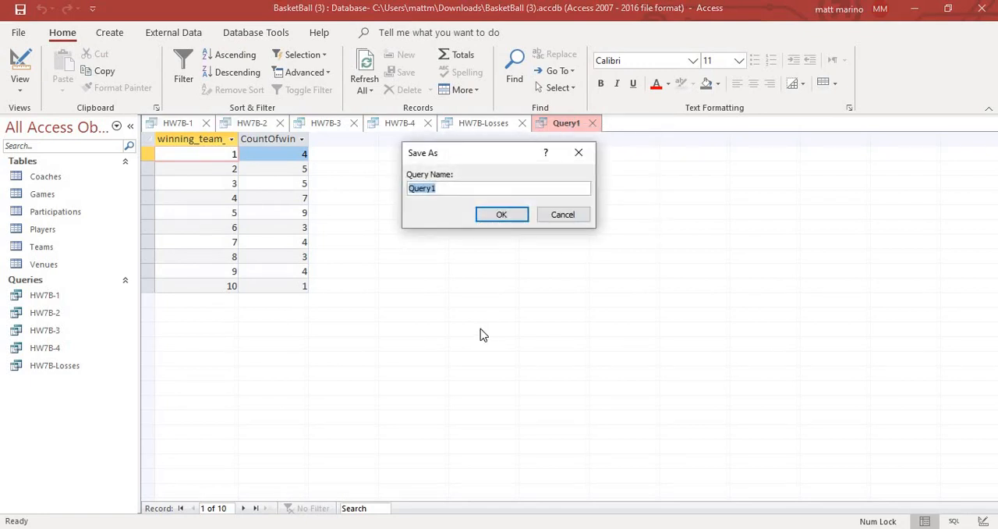
text(HW7)
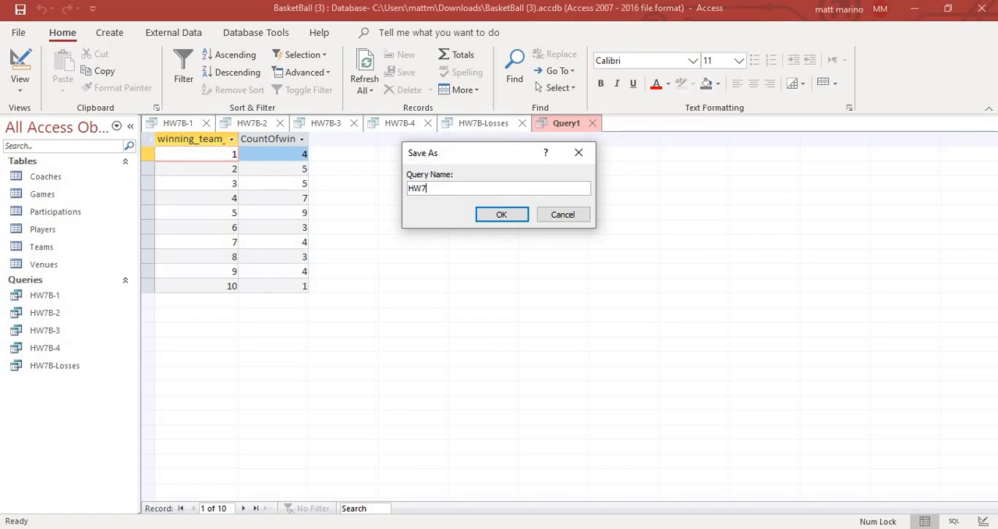
text(B-Wins)
click(503, 214)
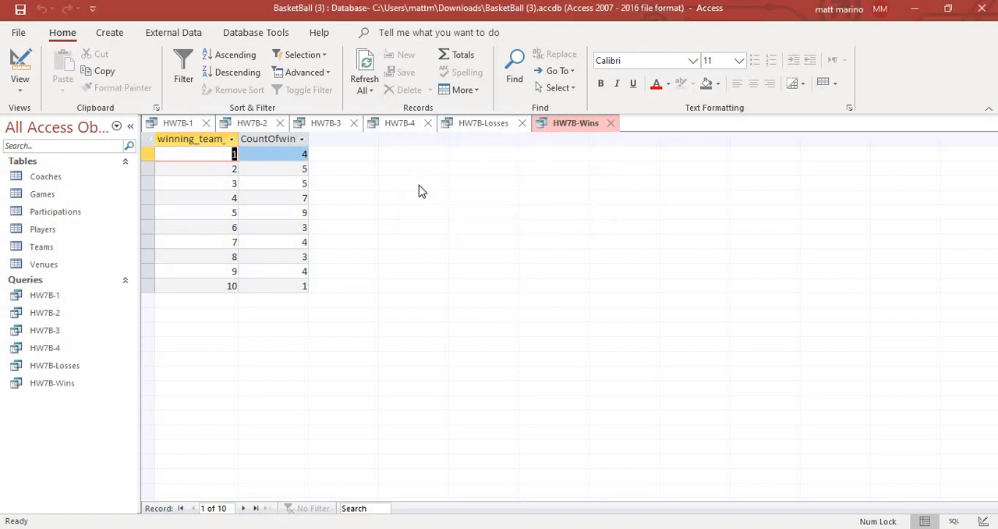
- Open the database relationships layout and add the Teams table to it
click(270, 37)
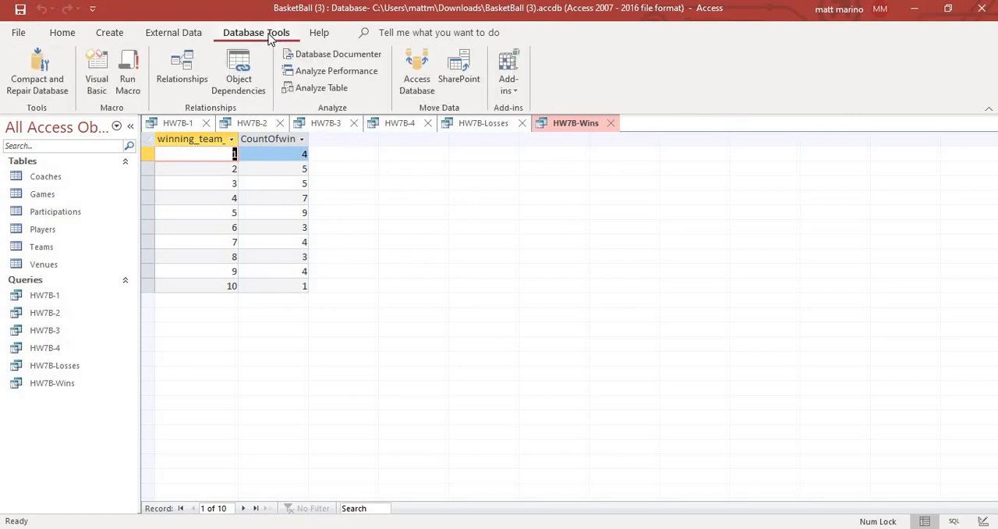
click(195, 72)
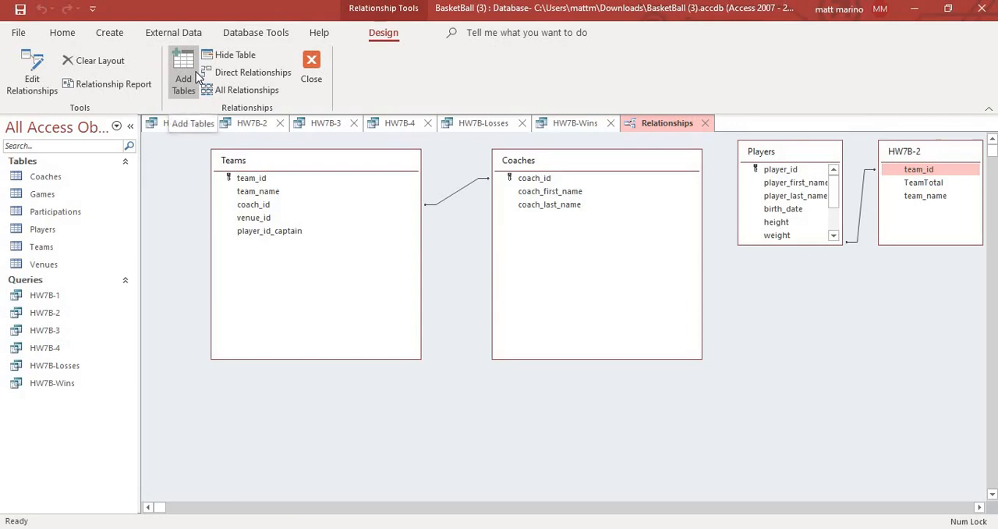
click(188, 82)
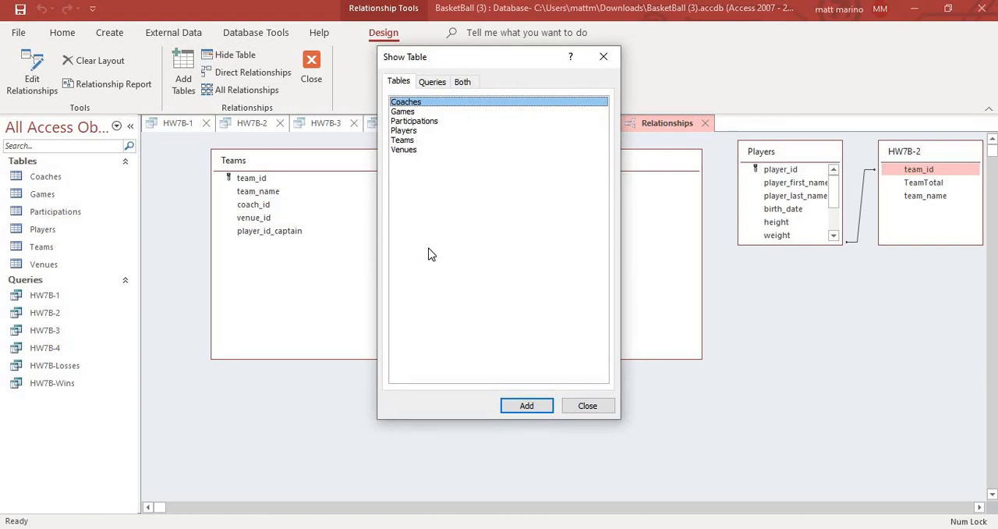
click(422, 141)
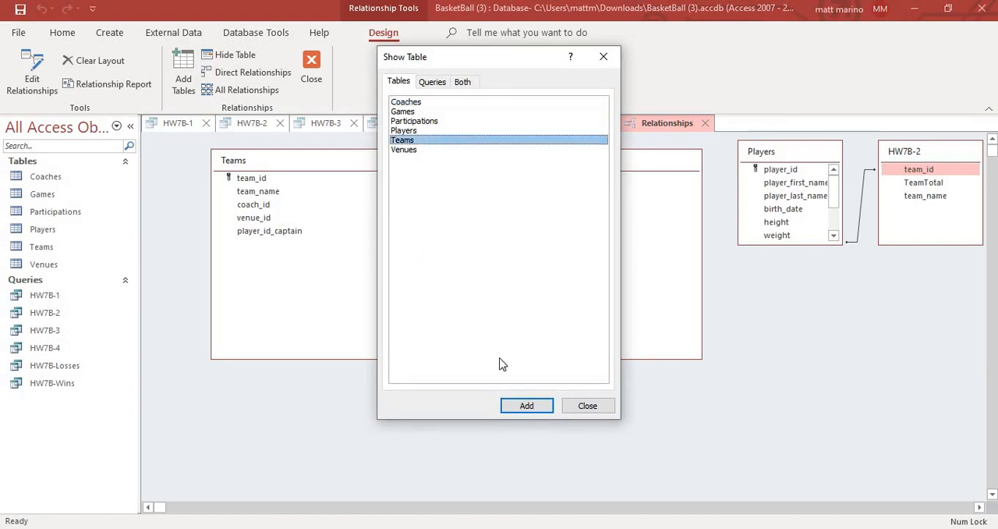
click(524, 404)
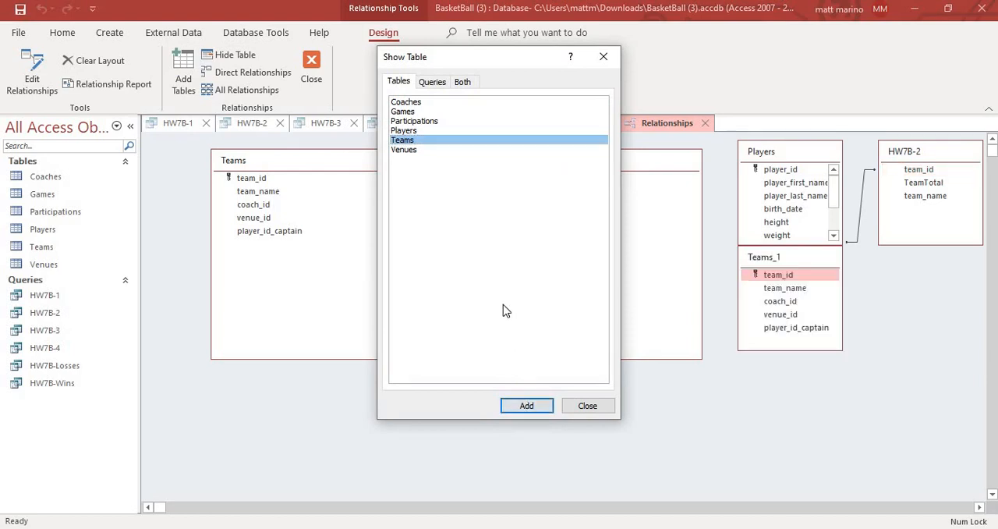
- Add the HW7B-Losses and HW7B-Wins queries to the relationships layout
click(438, 84)
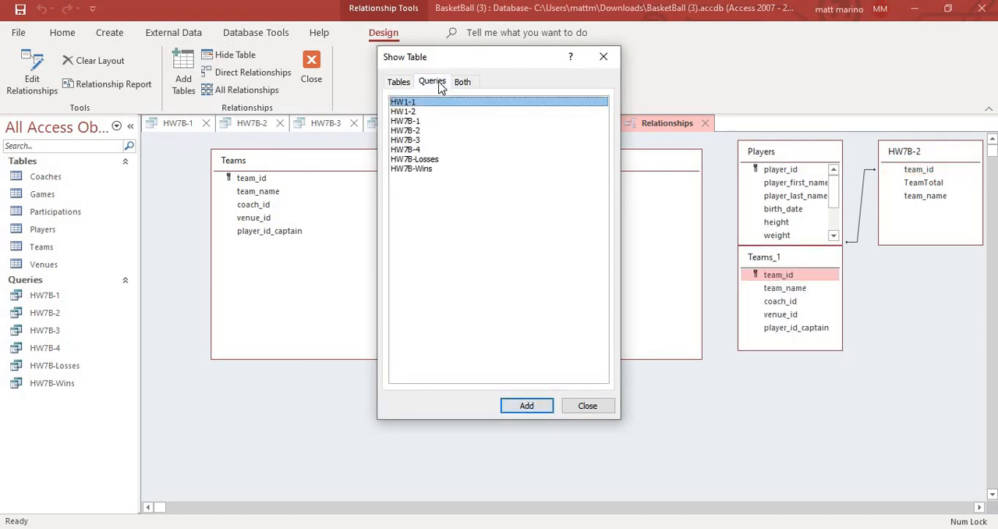
click(424, 159)
click(527, 408)
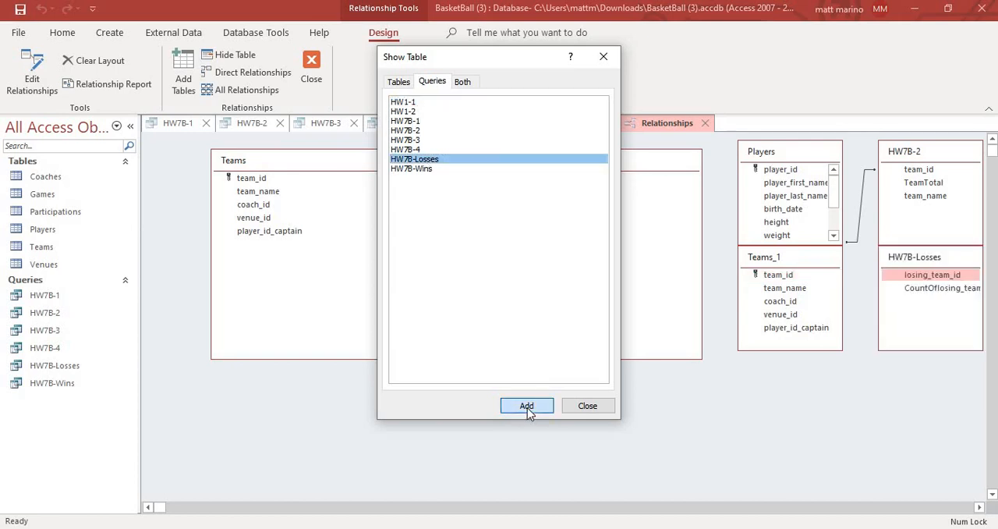
click(428, 170)
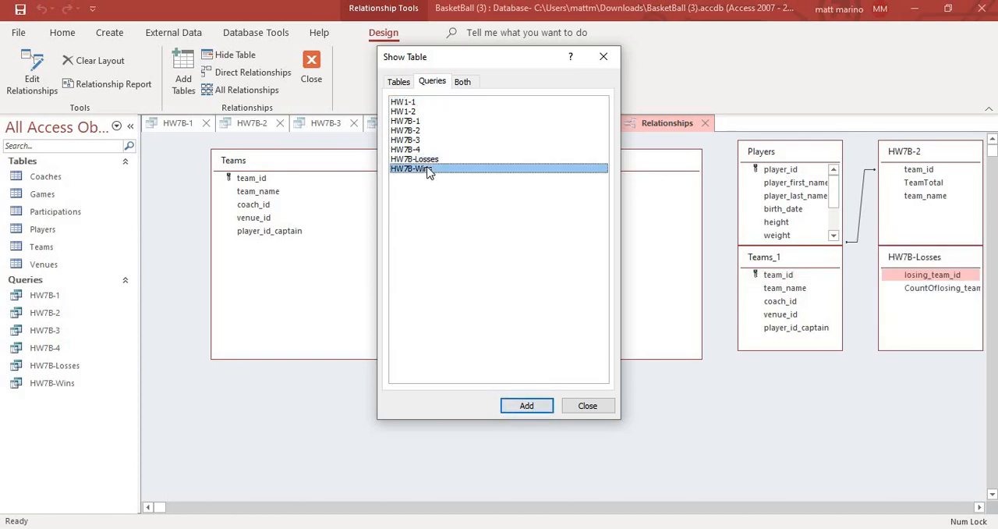
click(529, 405)
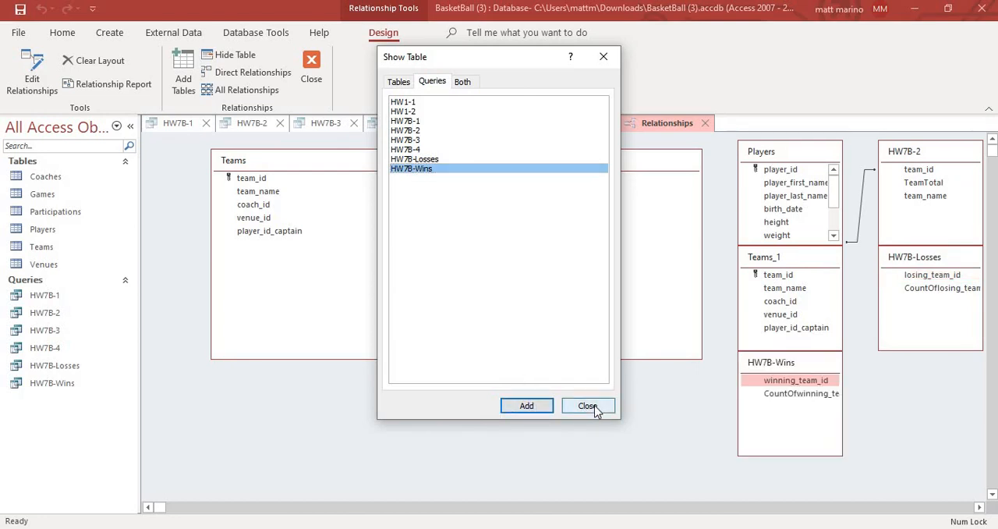
click(587, 406)
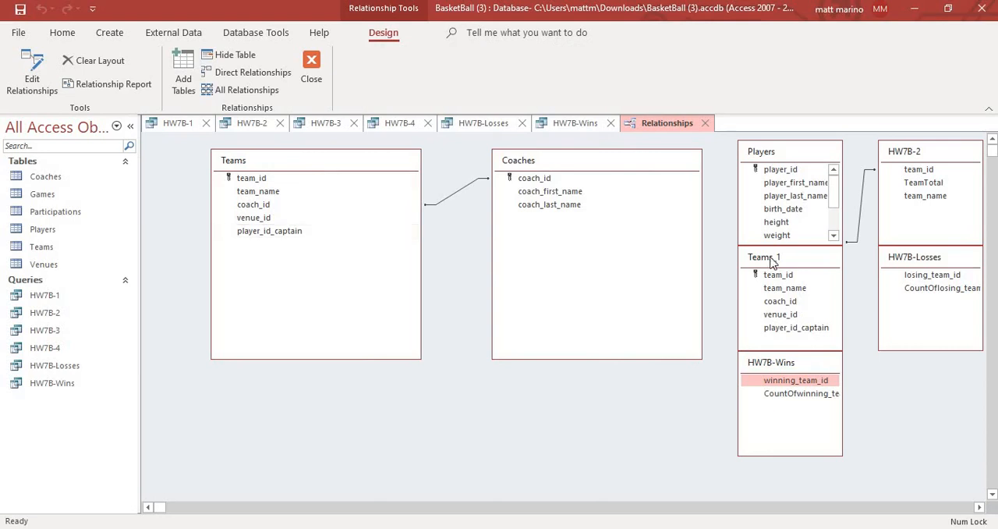
- Hide the duplicate Teams_1 table from the relationships layout
click(796, 261)
right_click(797, 261)
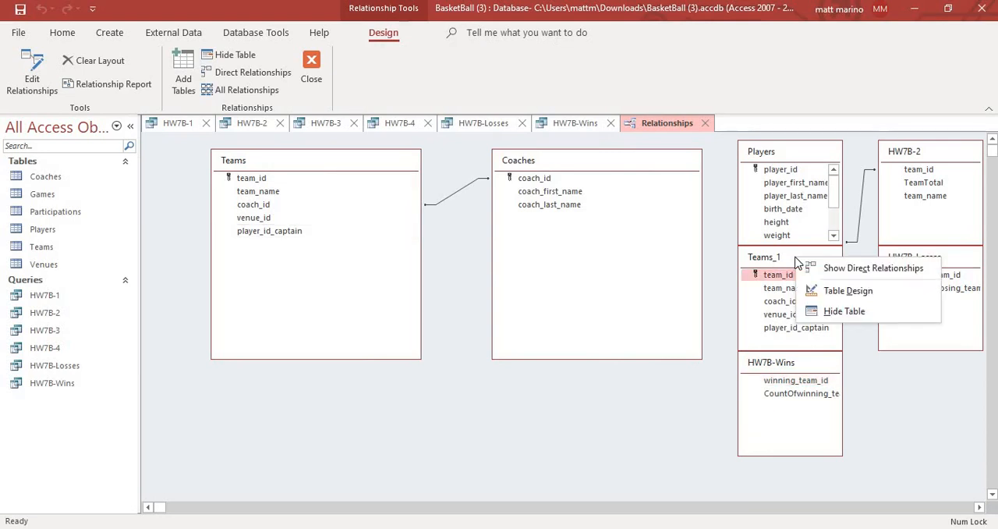
click(847, 311)
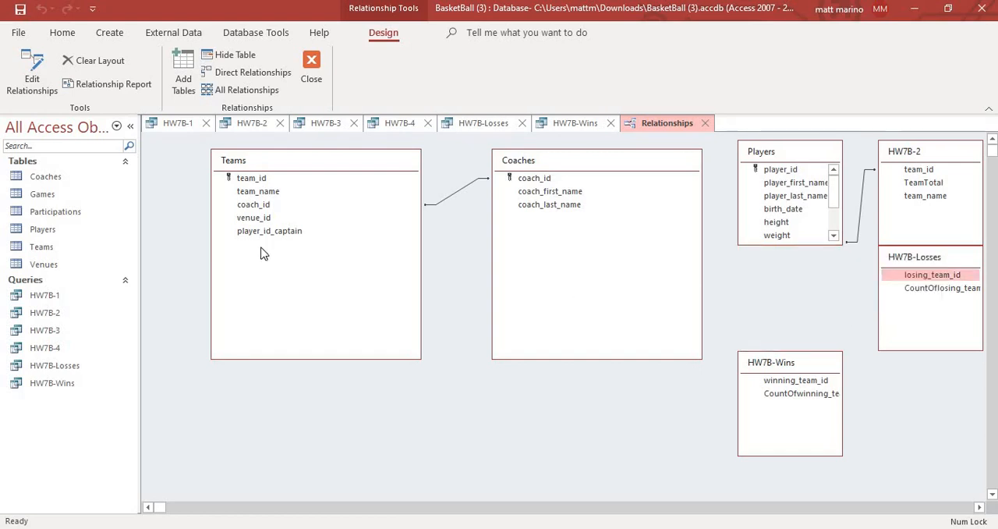
- Create a relationship from team_id in Teams to losing_team_id in HW7B-Losses
click(266, 179)
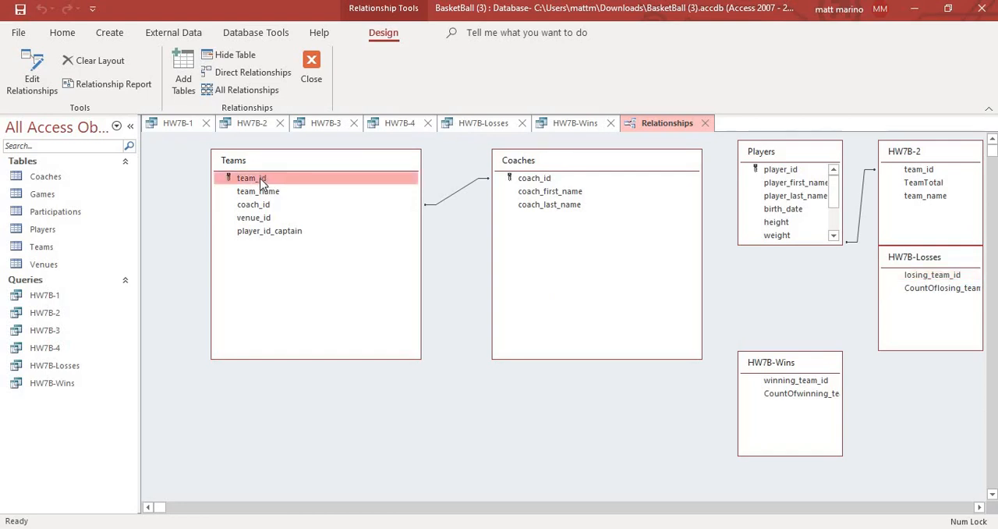
drag(262, 181, 930, 274)
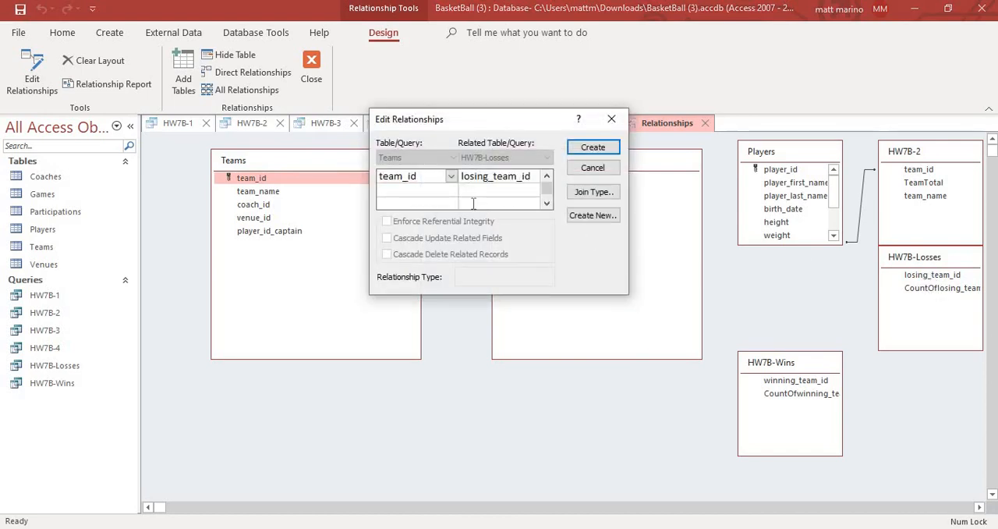
click(593, 148)
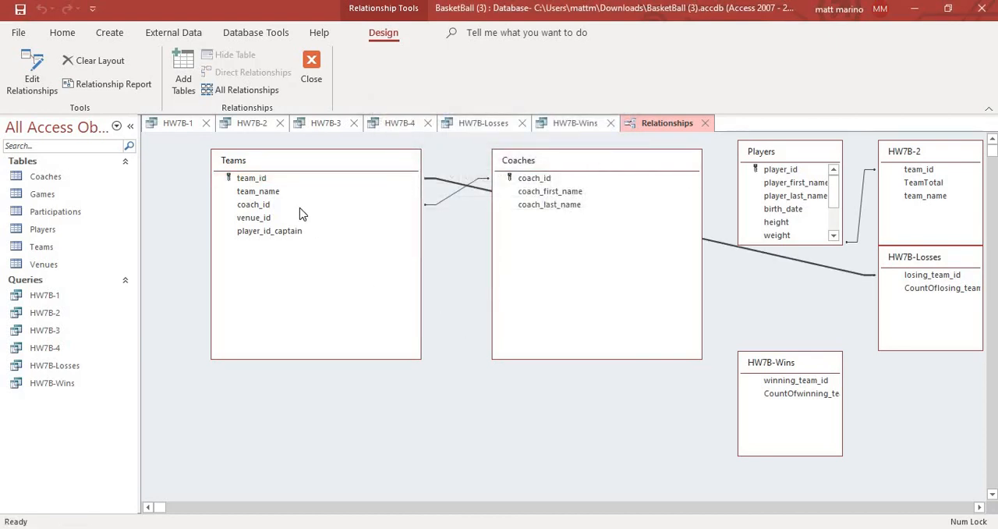
- Create a relationship from team_id in Teams to winning_team_id in HW7B-Wins, then close the relationships and save their layout
drag(258, 181, 782, 383)
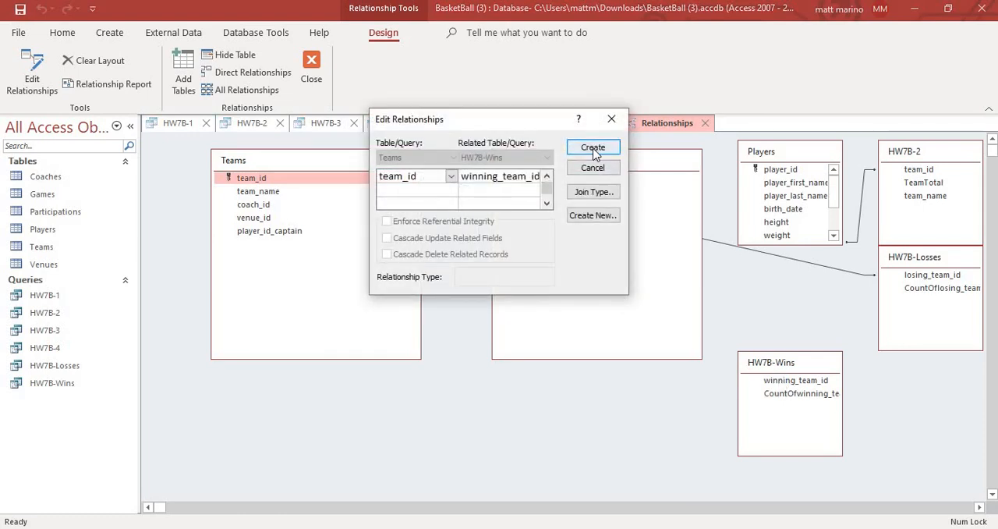
click(592, 148)
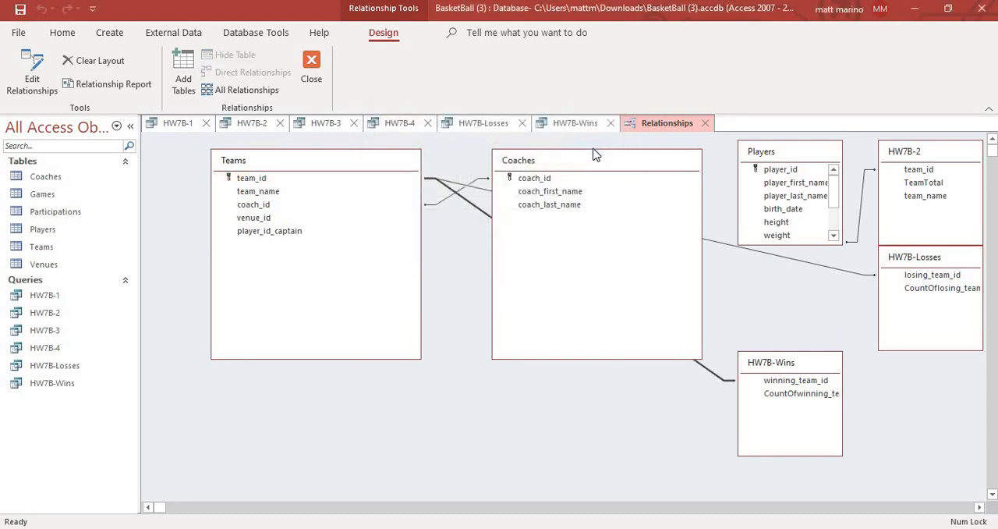
click(705, 122)
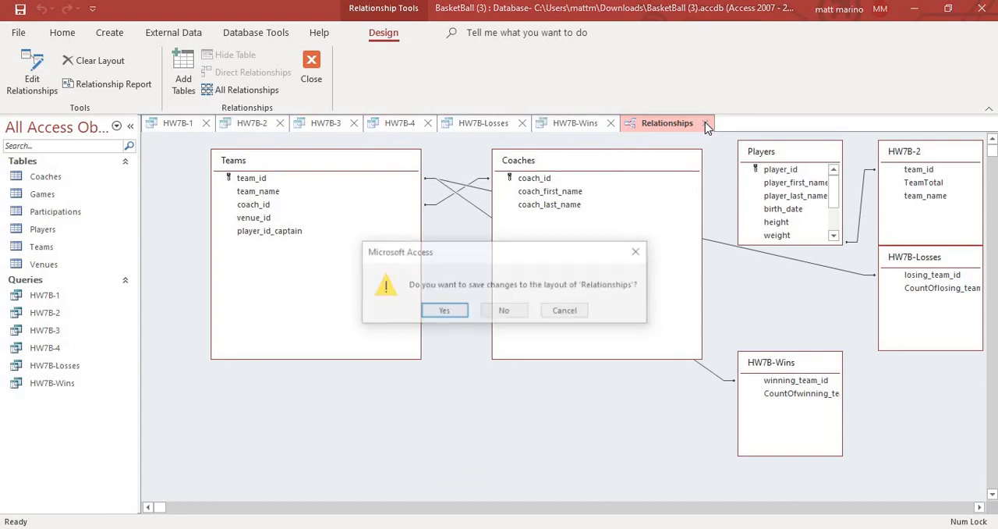
click(443, 311)
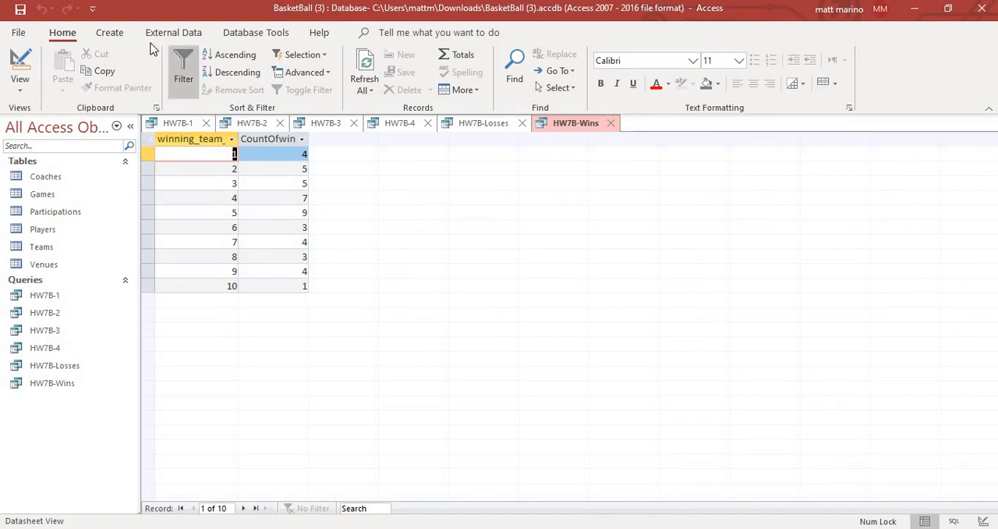
- Create a design-view query with the Teams table and the HW7B-Losses and HW7B-Wins queries as sources
click(110, 33)
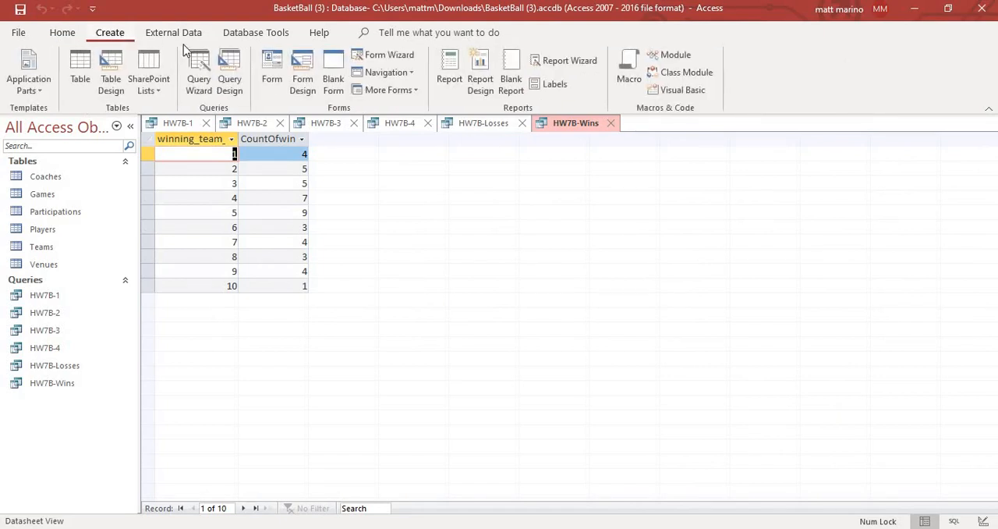
click(236, 67)
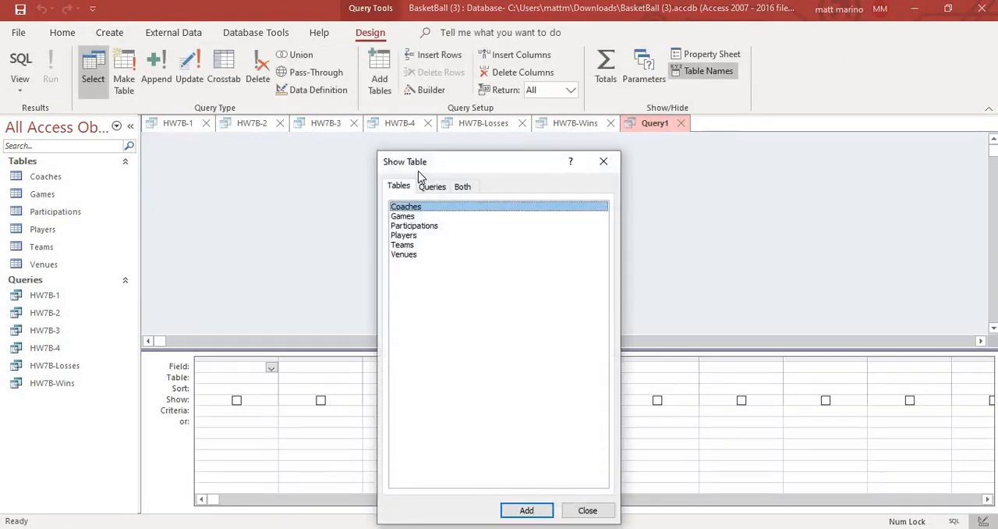
click(428, 246)
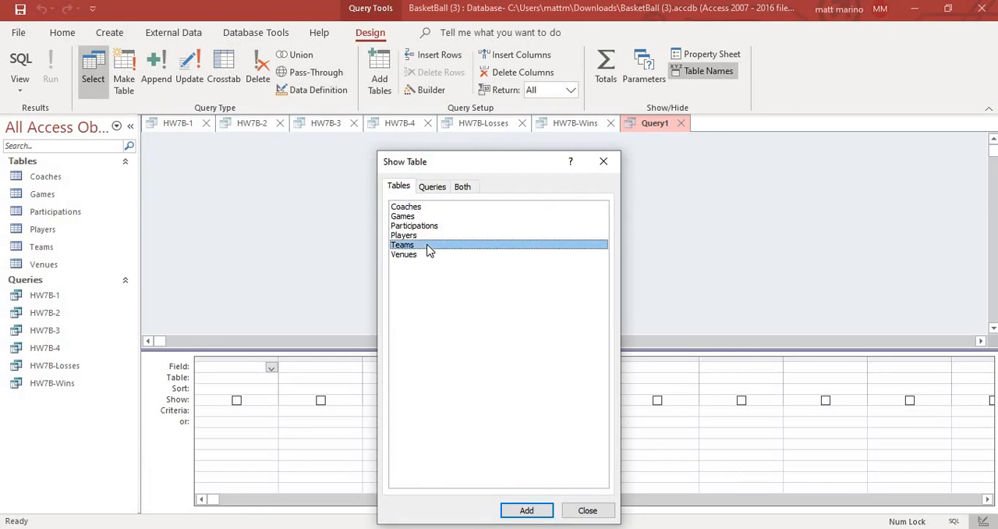
click(526, 511)
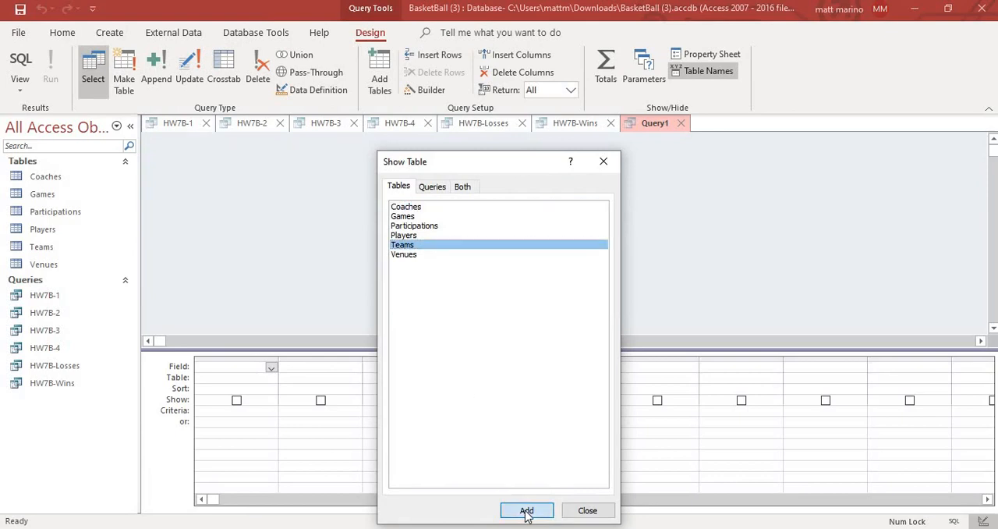
click(432, 189)
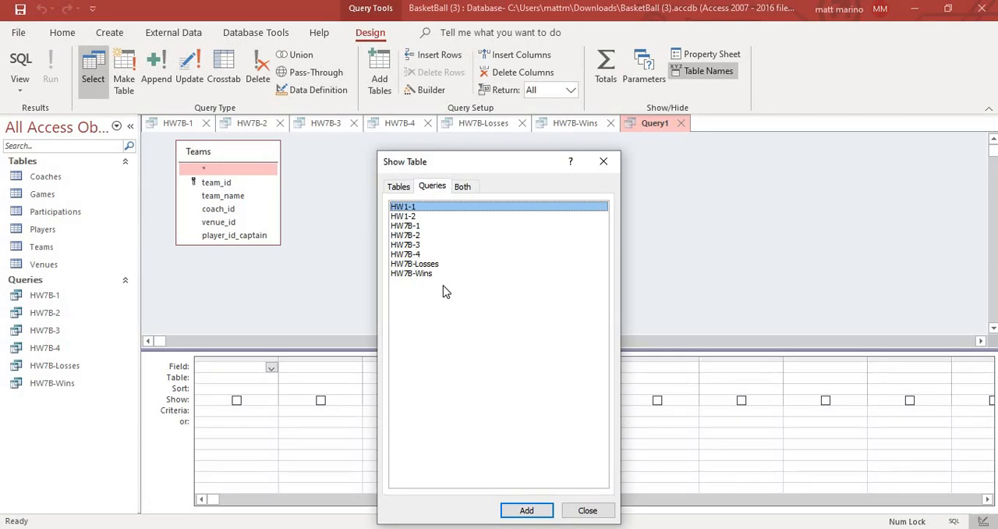
click(438, 265)
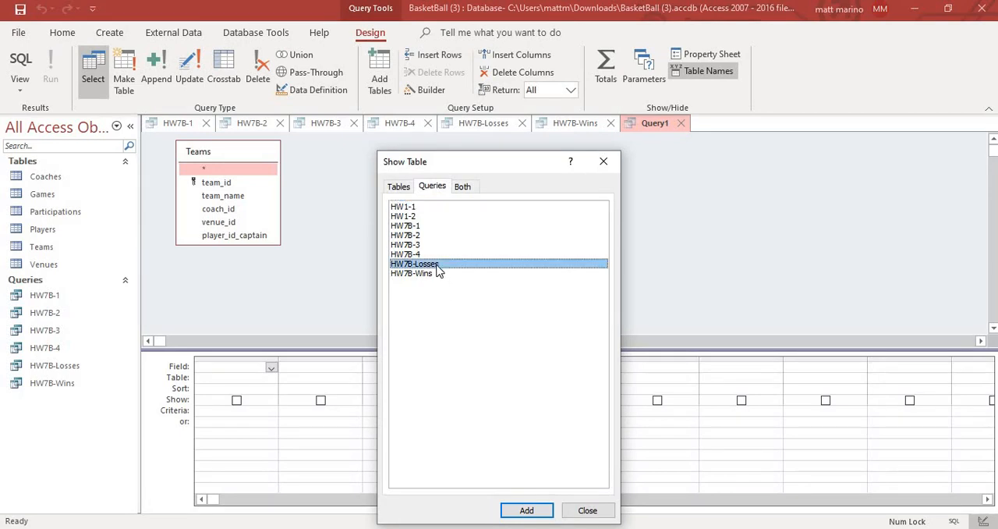
click(526, 509)
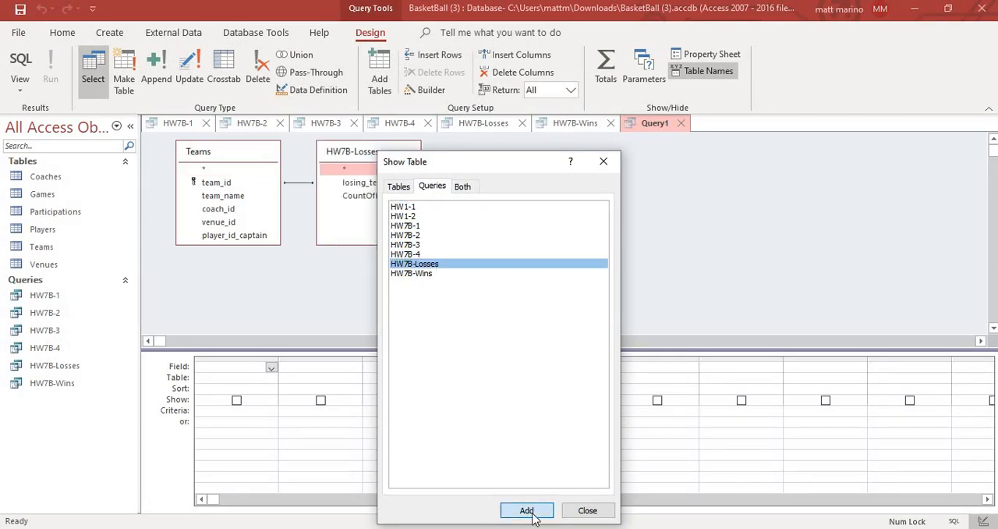
click(447, 274)
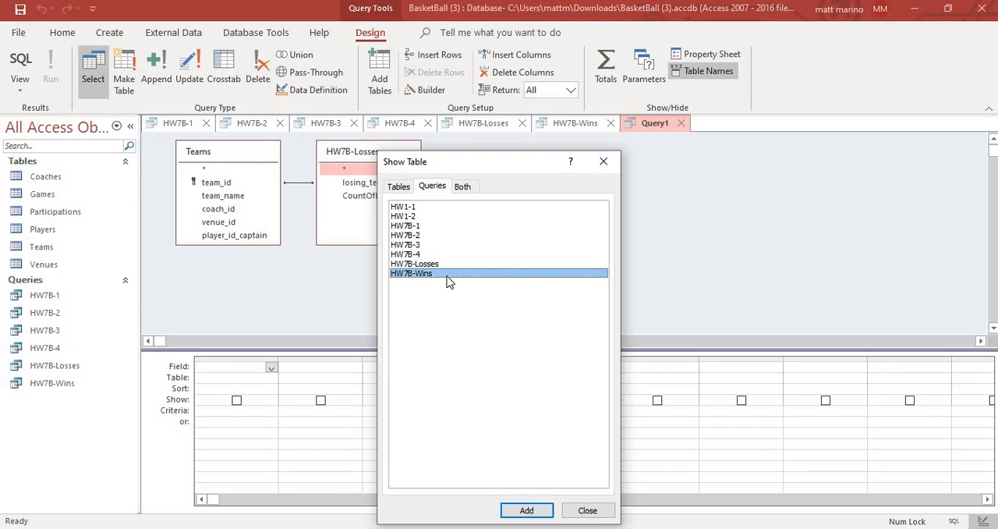
click(534, 511)
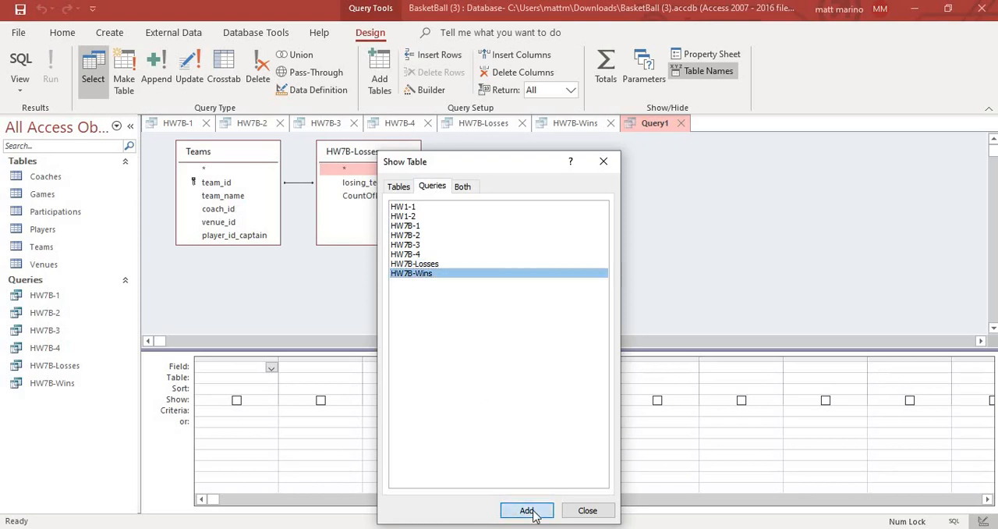
click(587, 511)
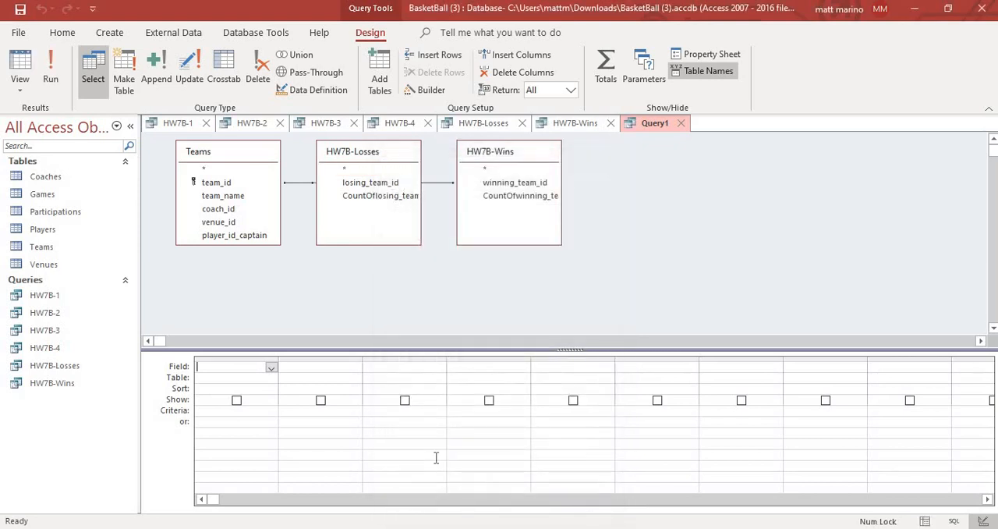
- Add team_id and team_name from Teams, the winning-team count from HW7B-Wins and the losing-team count from HW7B-Losses to the query grid
click(244, 184)
double_click(244, 184)
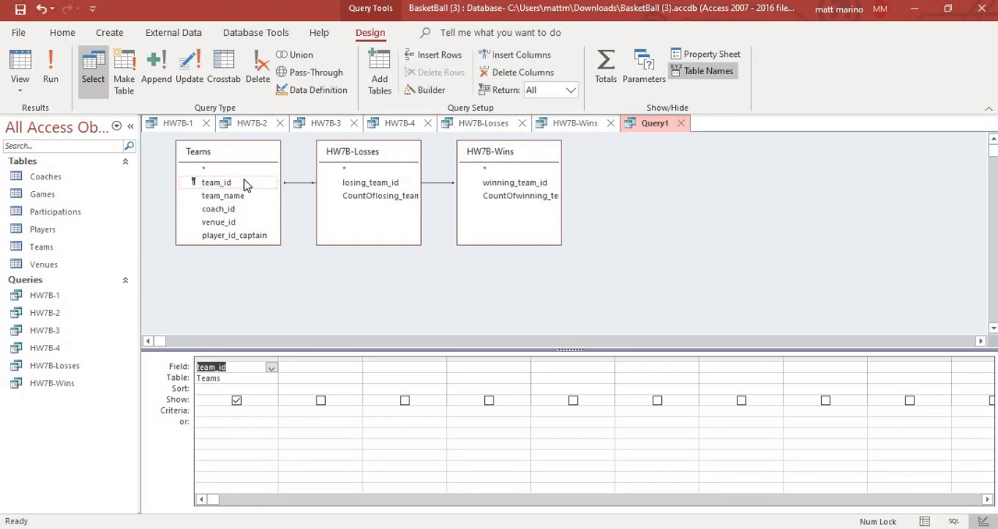
double_click(244, 198)
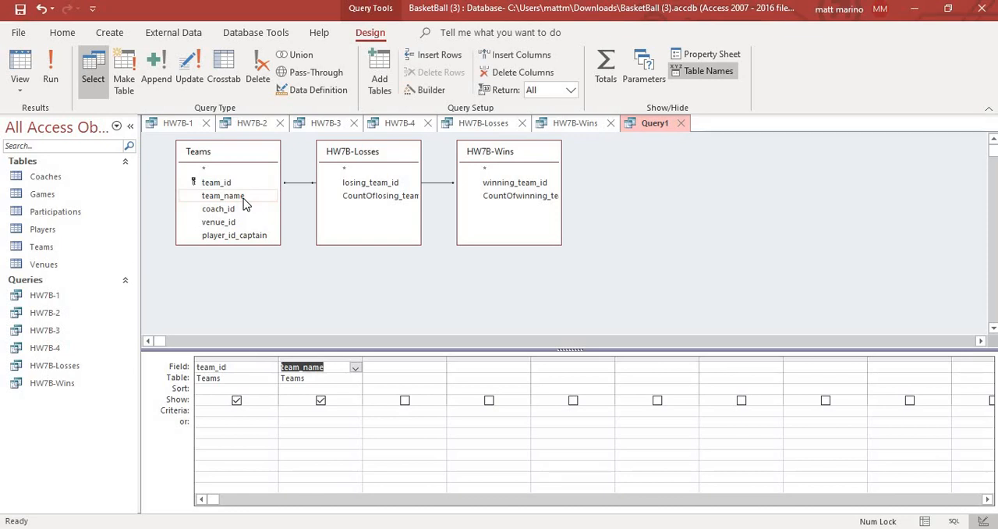
click(354, 203)
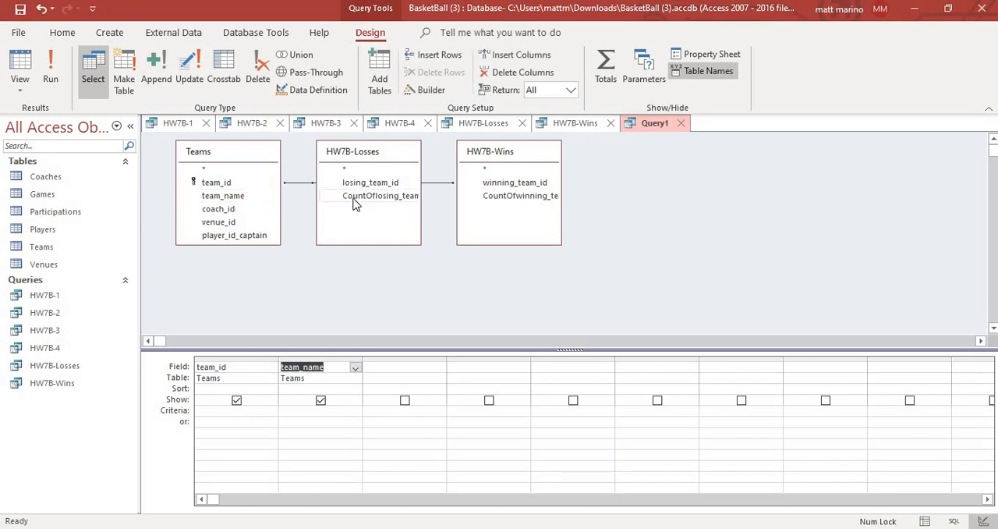
double_click(500, 204)
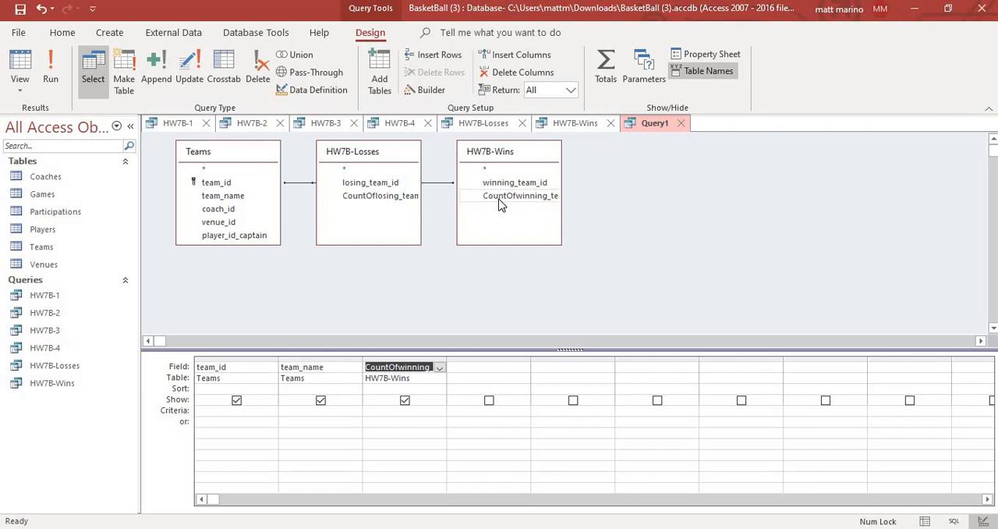
double_click(396, 196)
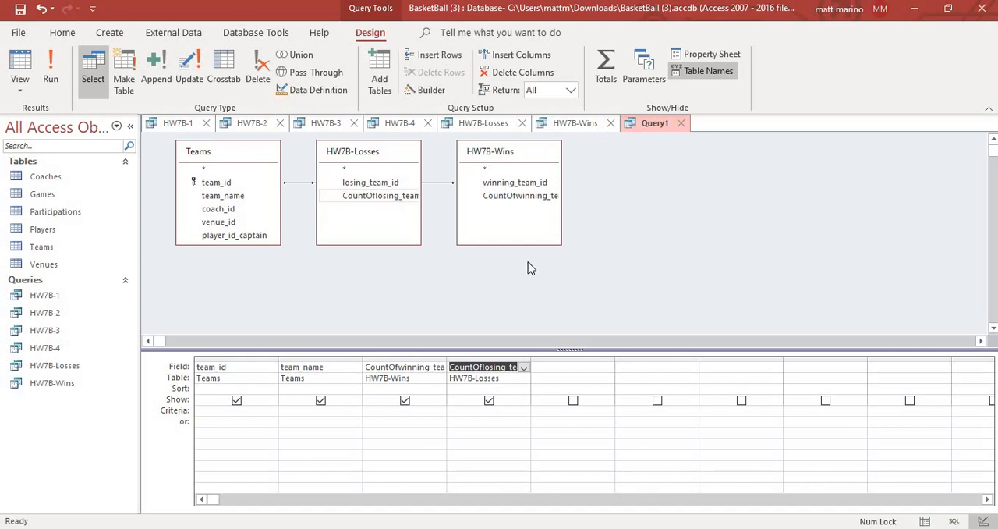
- Add a calculated Win% field that divides the winning-team count from HW7B-Wins by 9, then try running the query
click(570, 365)
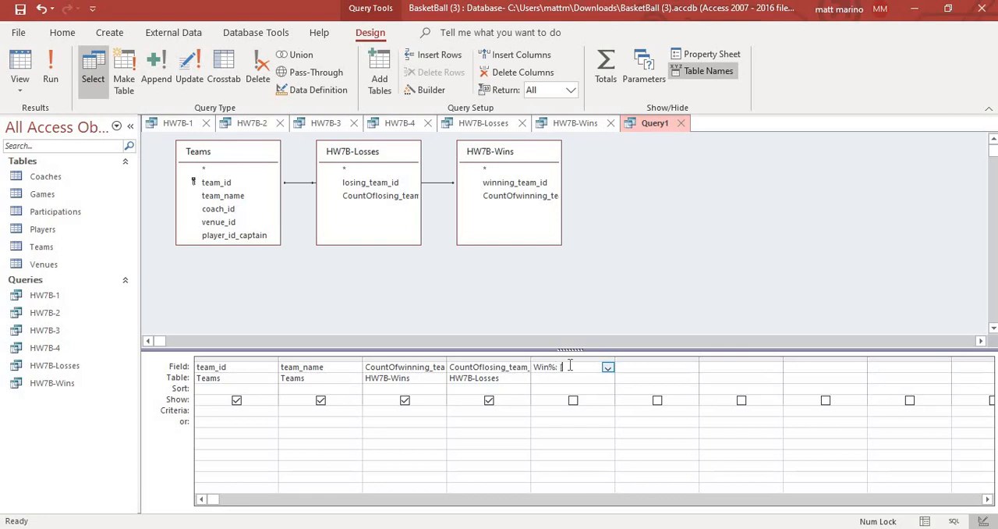
text(W7B-Wins])
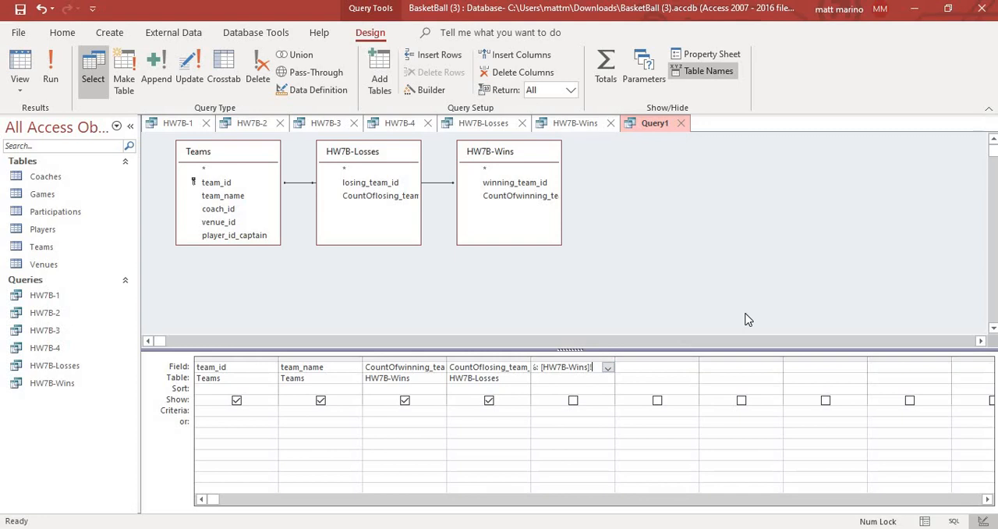
text(!)
text([Count)
text(P)
text(fw)
text(inning)
text(_)
text(tea)
text(m)
text(_id)
text(/)
text(9)
key(Tab)
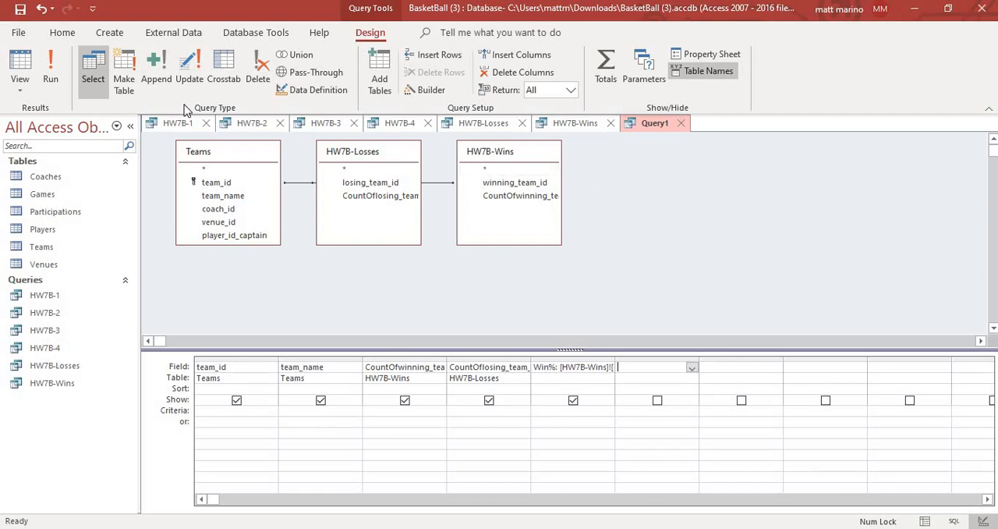
click(51, 73)
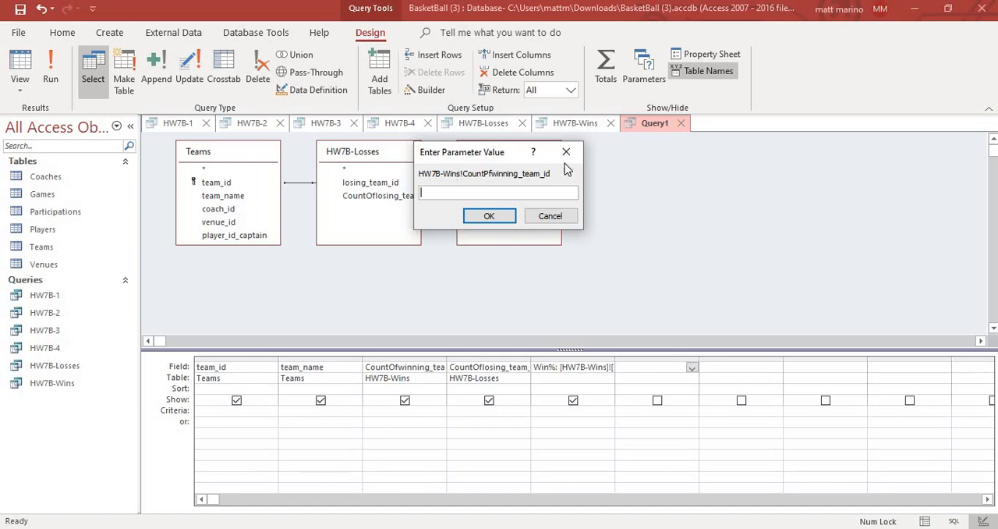
click(567, 153)
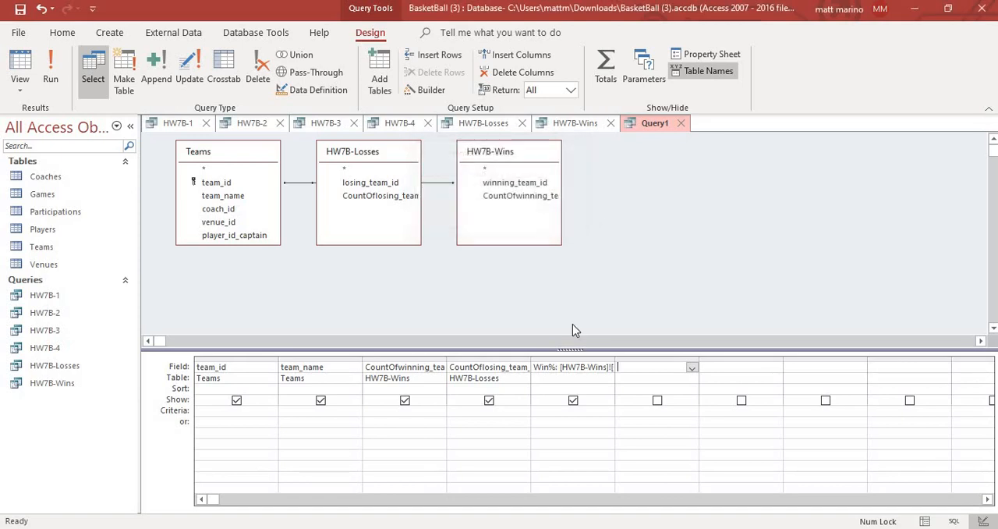
- Correct the field name in the Win% expression to CountOfwinning_team_id and run the query
click(582, 367)
key(Right)
key(Right)
key(Right)
key(Right)
key(Right)
key(Right)
key(Right)
key(Right)
key(Right)
key(Right)
key(Right)
key(Right)
key(Right)
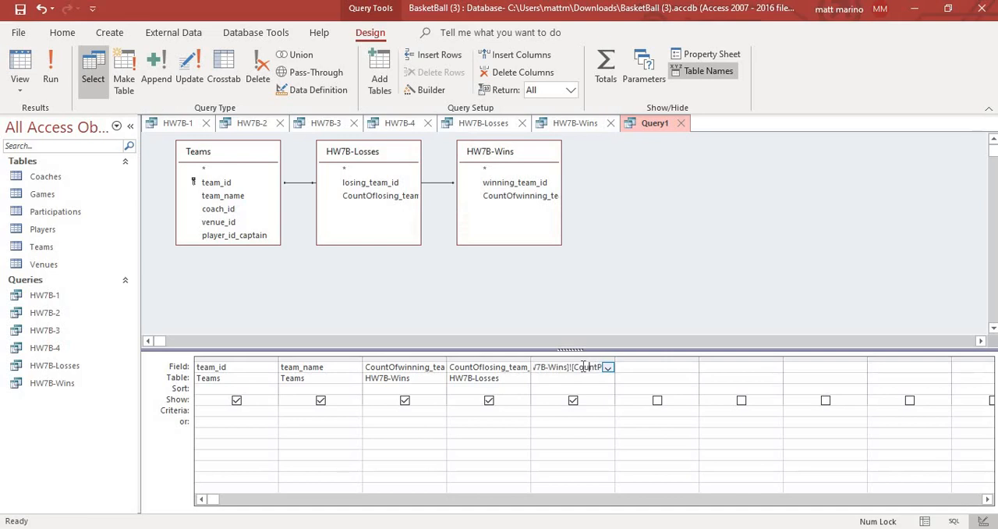
key(BackSpace)
text(Ofwin)
key(Tab)
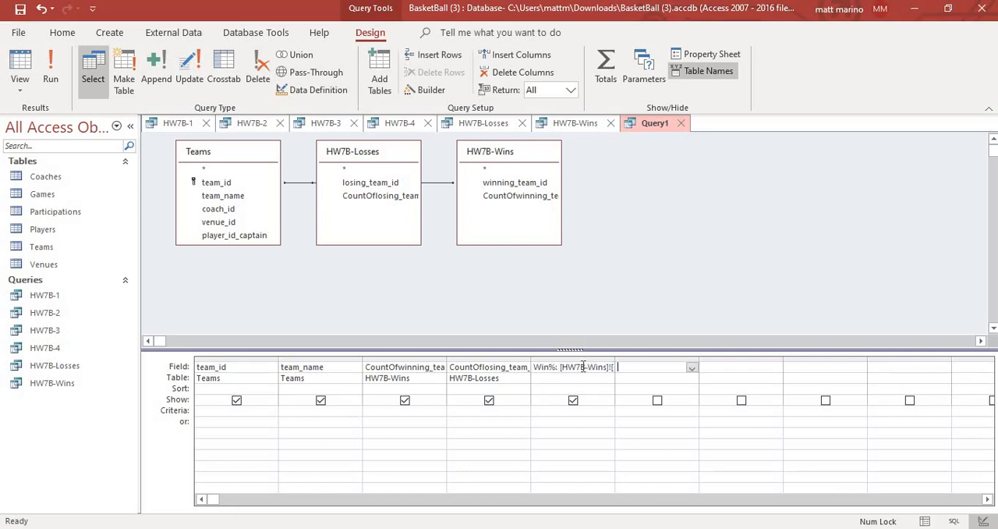
click(50, 78)
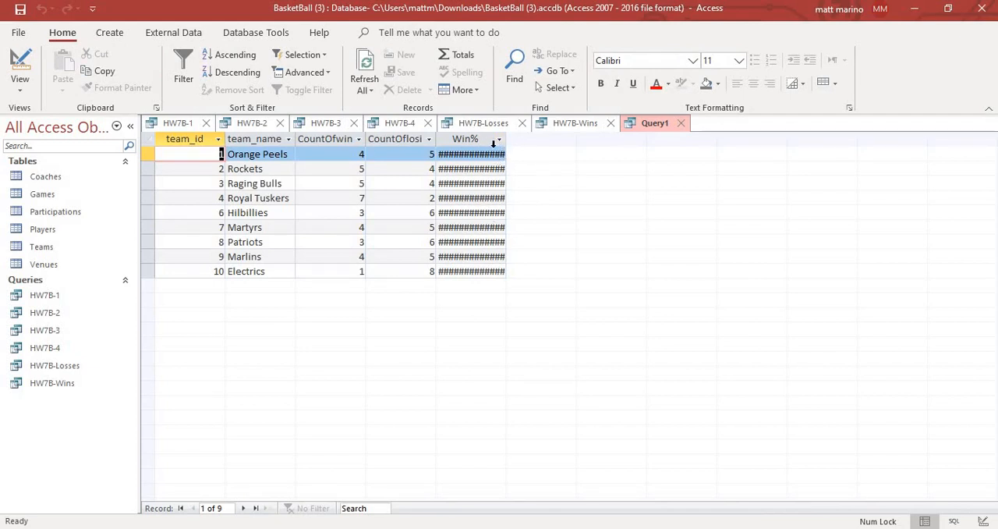
- Set the Win% field's format to Percent in the query design and rerun the query
right_click(640, 128)
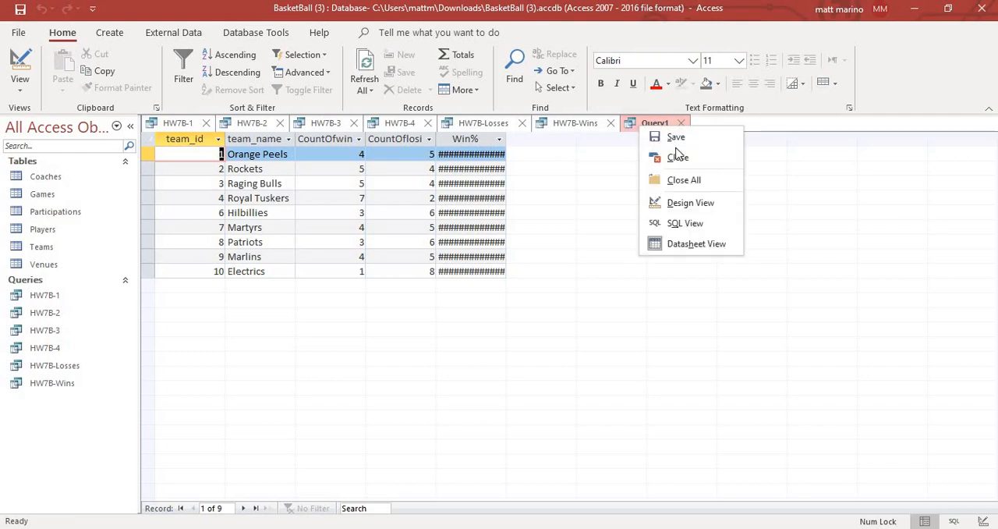
click(691, 203)
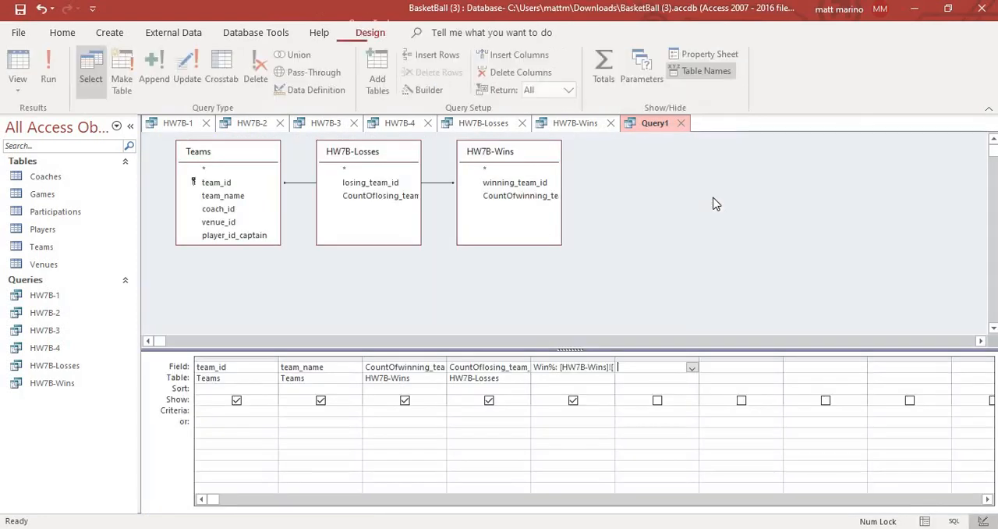
click(585, 411)
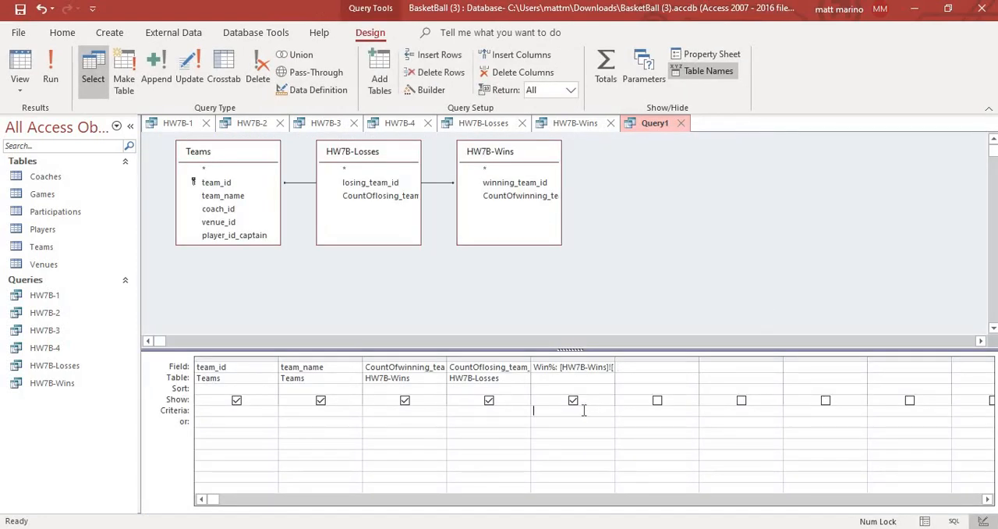
click(715, 56)
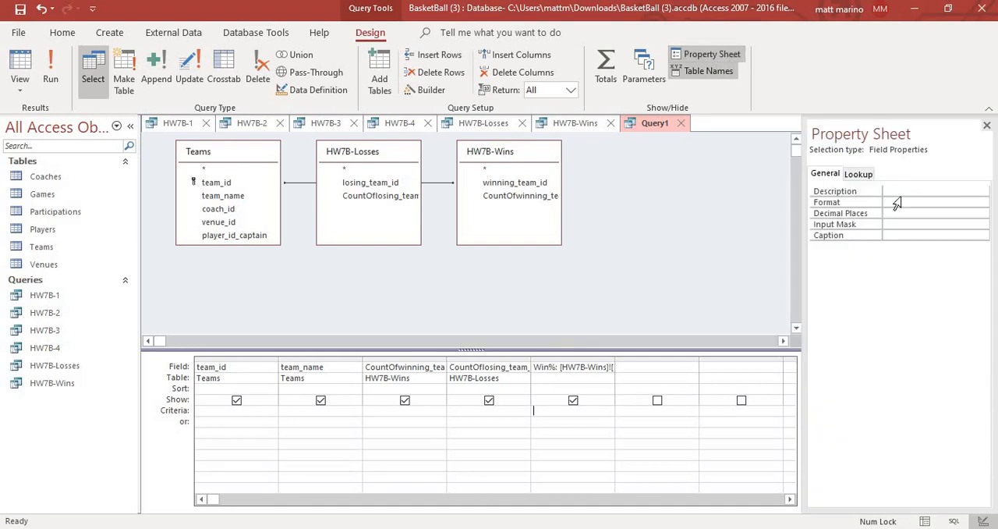
click(902, 203)
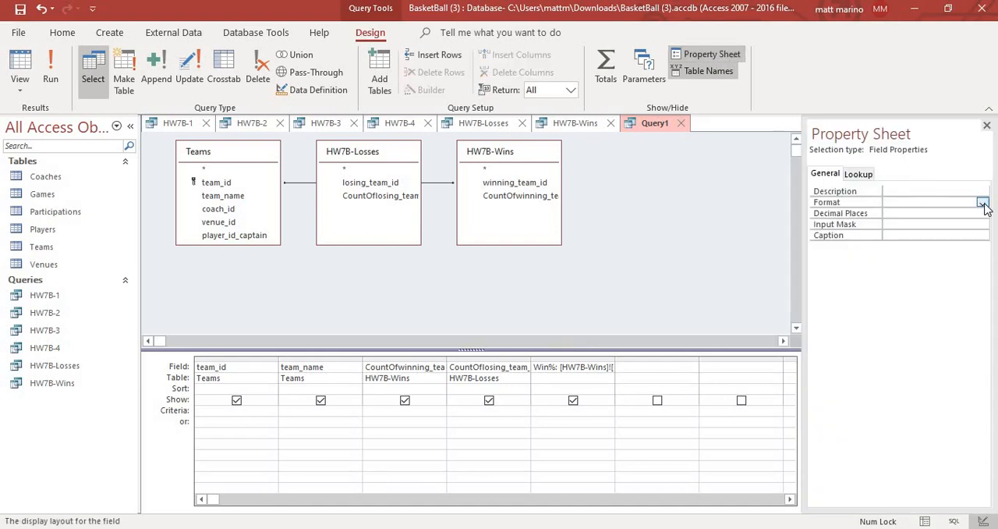
click(983, 203)
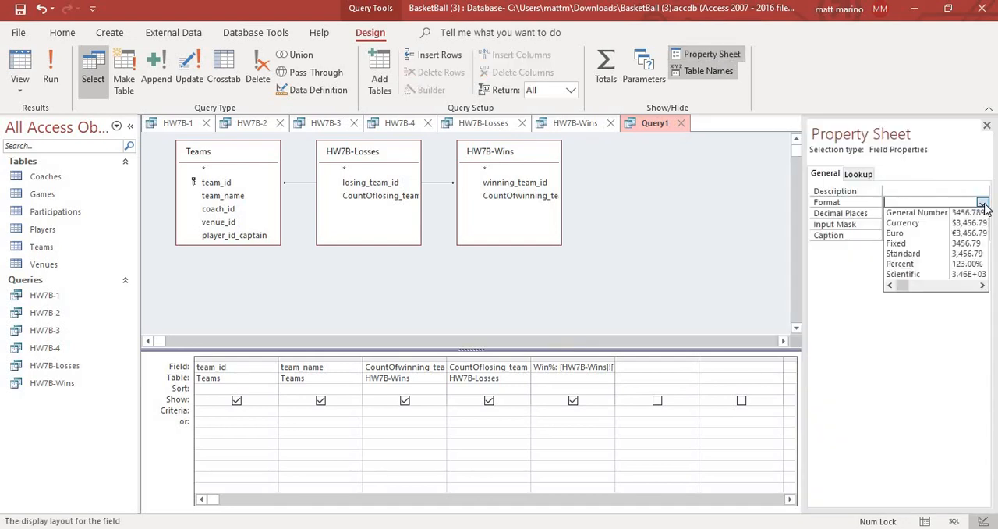
click(925, 264)
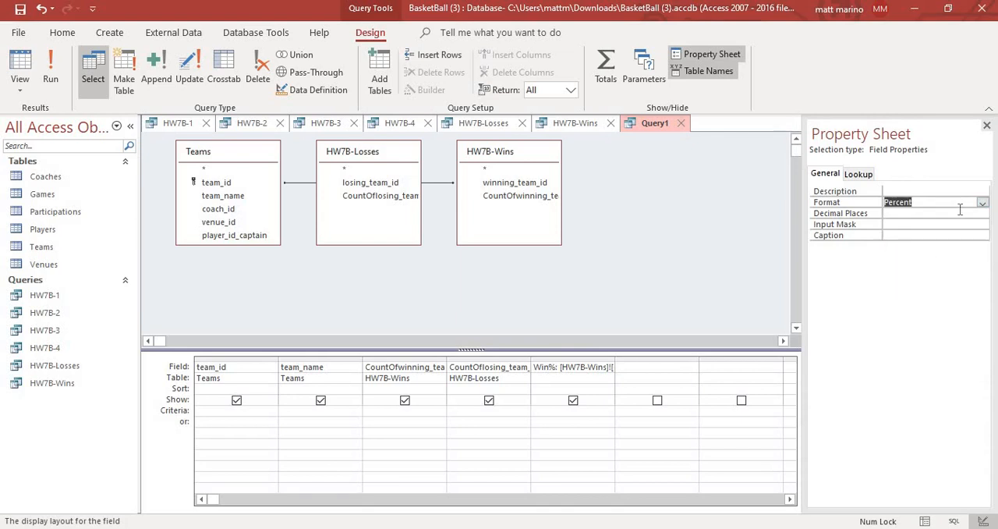
click(986, 125)
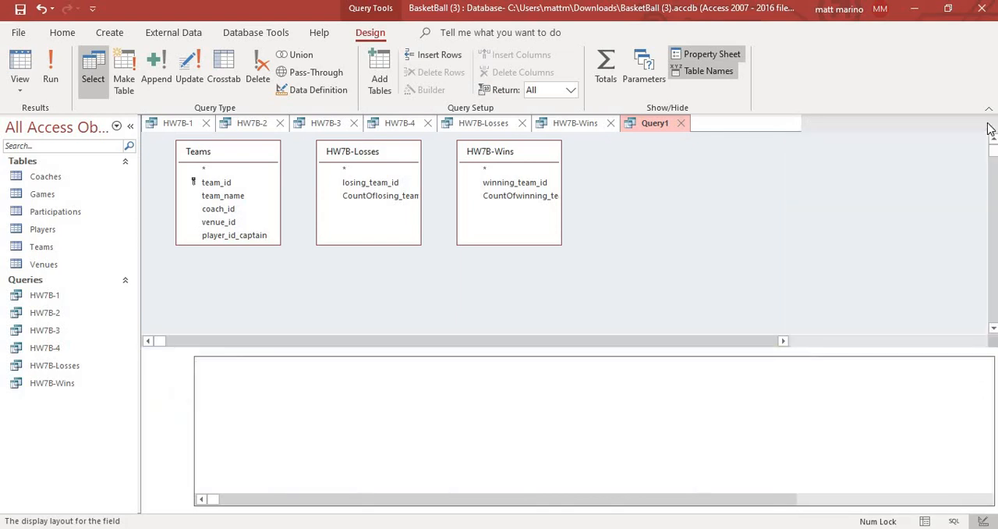
click(53, 78)
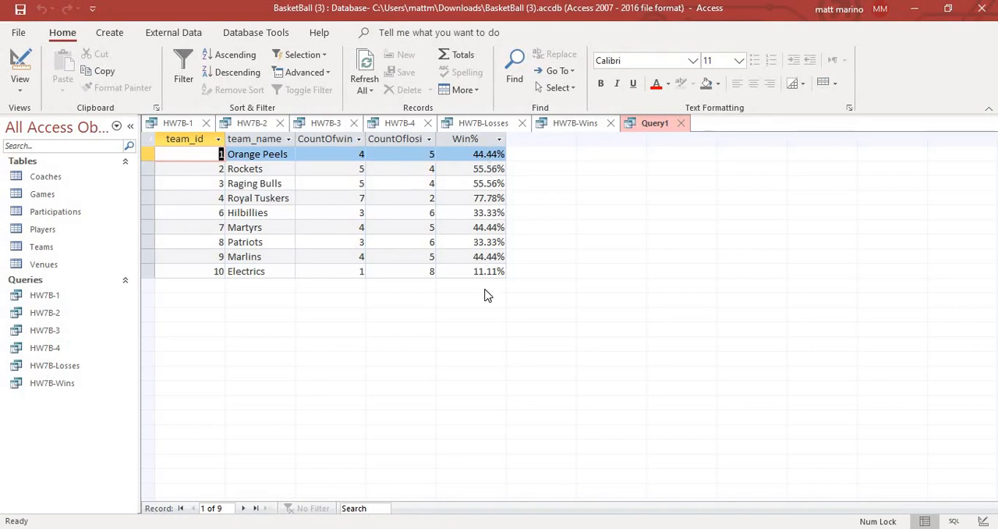
- Save the win-percentage query as HW7B-6
right_click(657, 128)
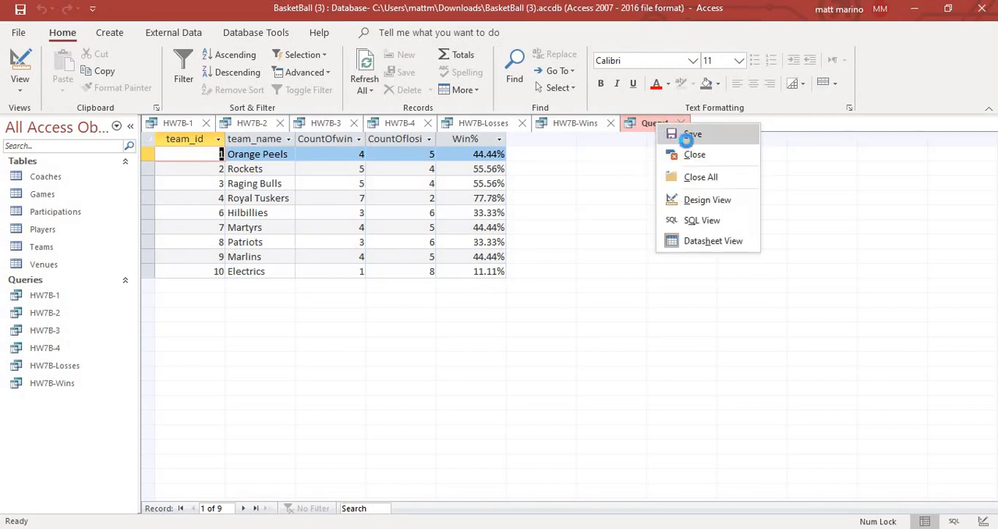
click(689, 135)
text(H)
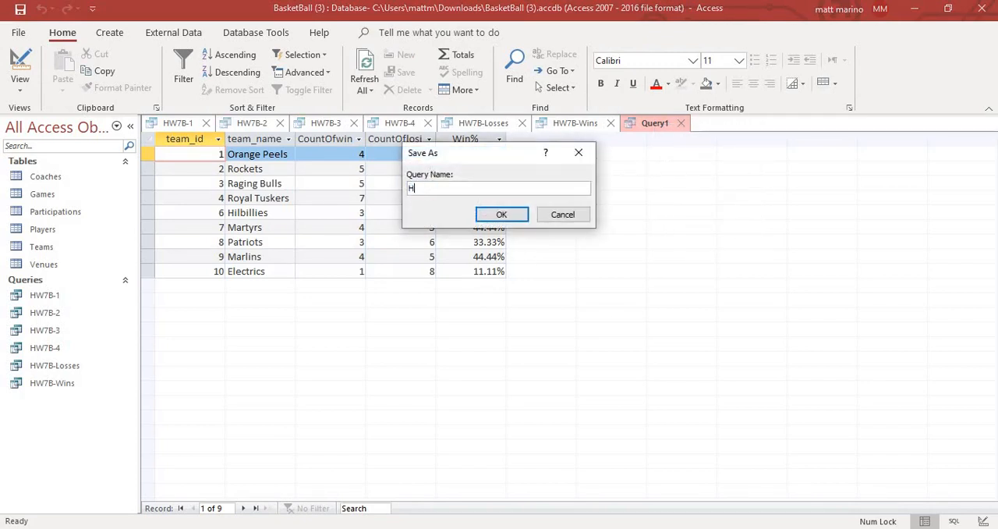
text(W7B-6)
click(506, 214)
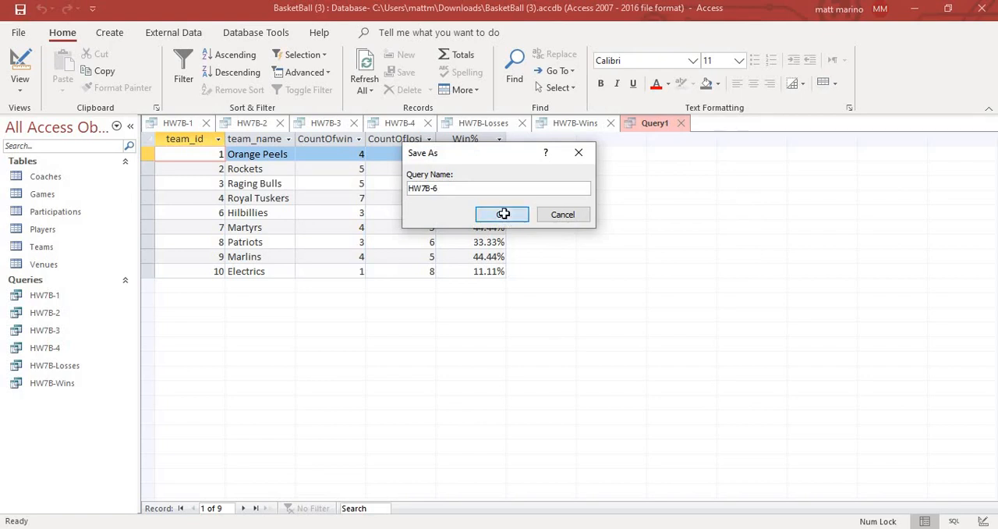
- Close all the open query datasheets, from HW7B-6 through HW7B-1
click(686, 124)
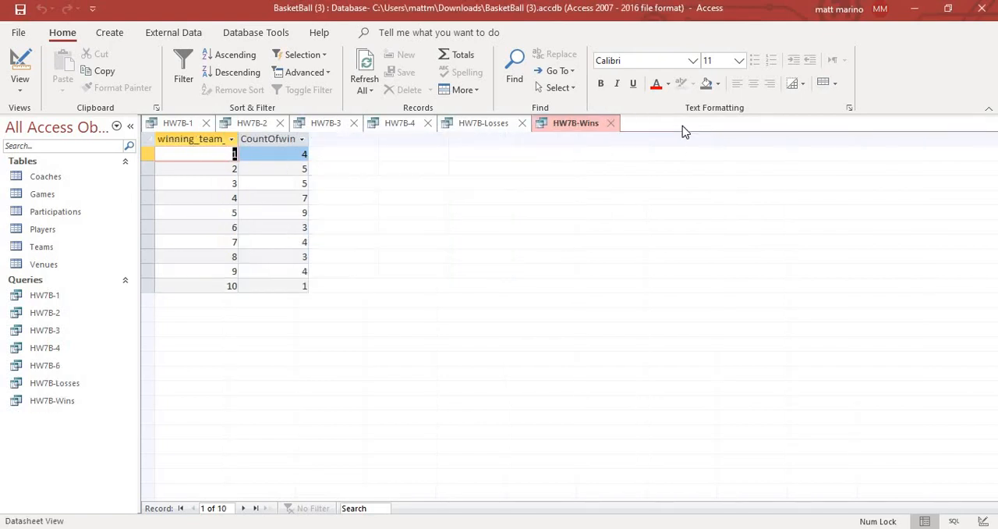
click(612, 123)
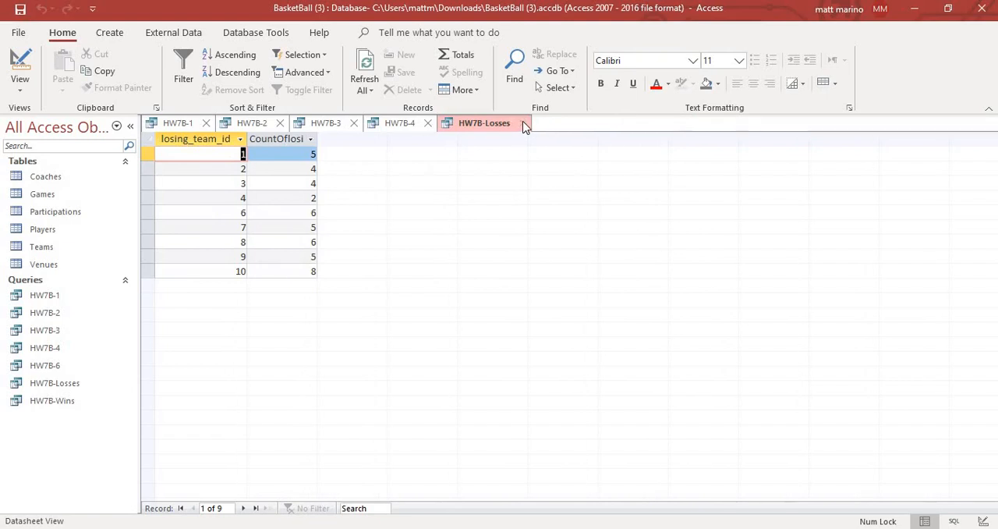
click(524, 124)
click(431, 125)
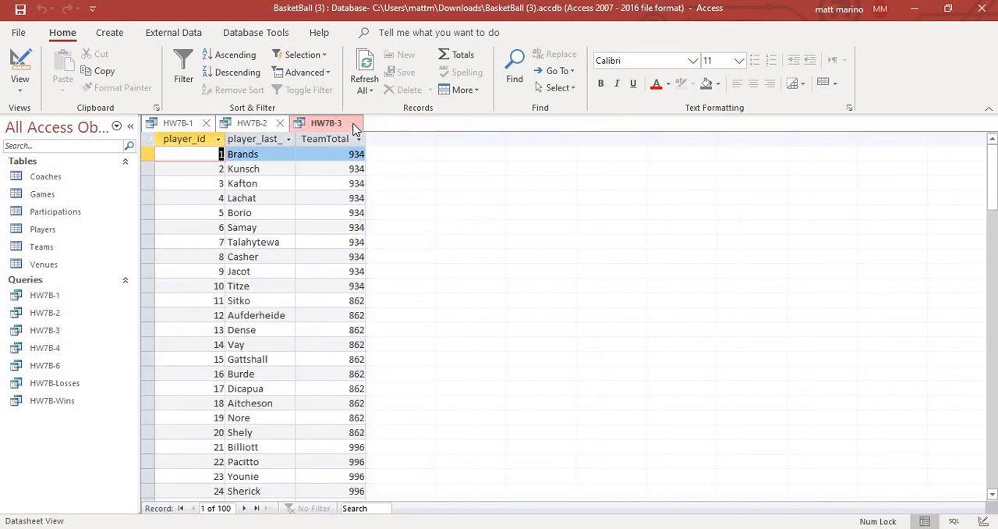
click(354, 124)
click(280, 125)
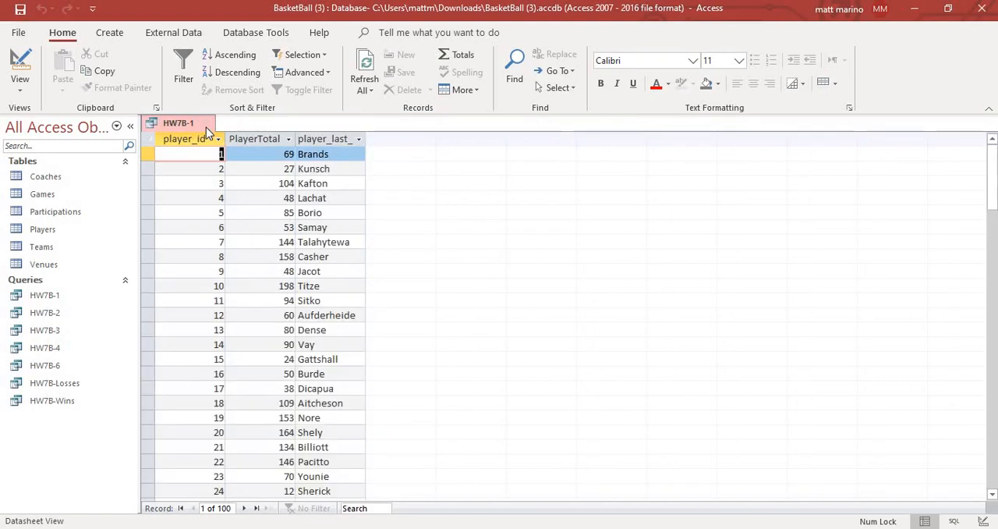
click(206, 125)
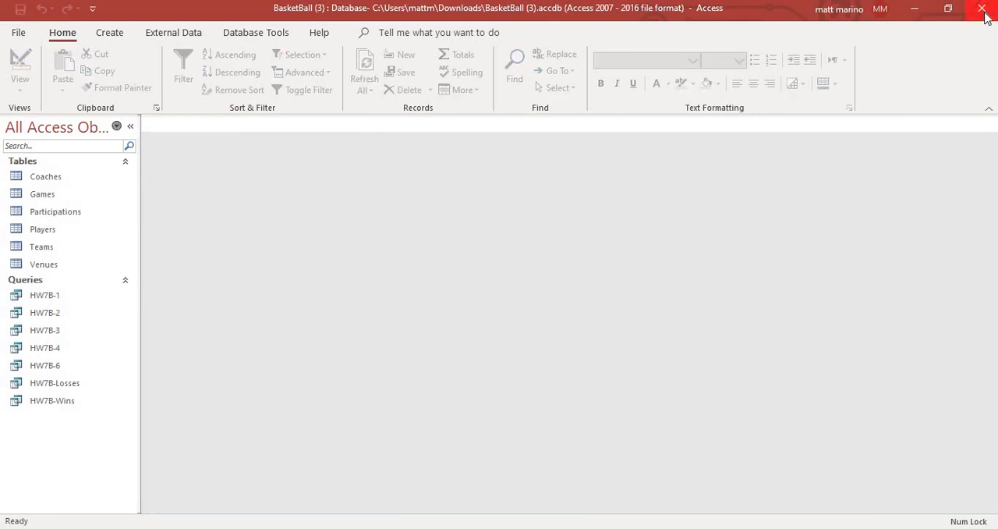